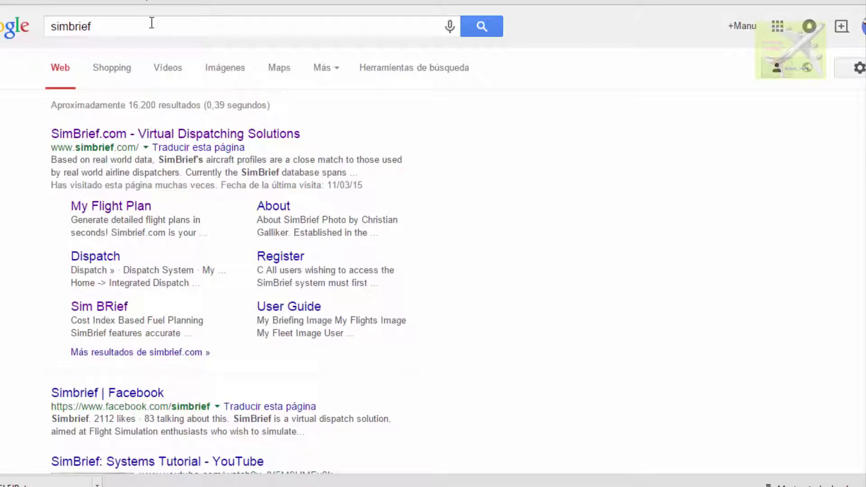
- Open the SimBrief.com website from the search results and look over its home page
{"action": "left_click", "coordinate": [133, 138]}
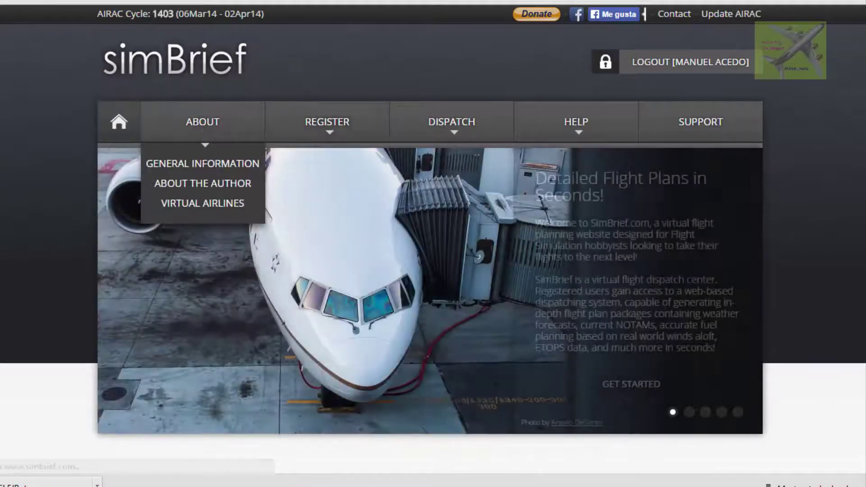
{"action": "scroll", "coordinate": [259, 141], "scroll_direction": "down", "scroll_amount": 8}
{"action": "scroll", "coordinate": [433, 244], "scroll_direction": "up", "scroll_amount": 8}
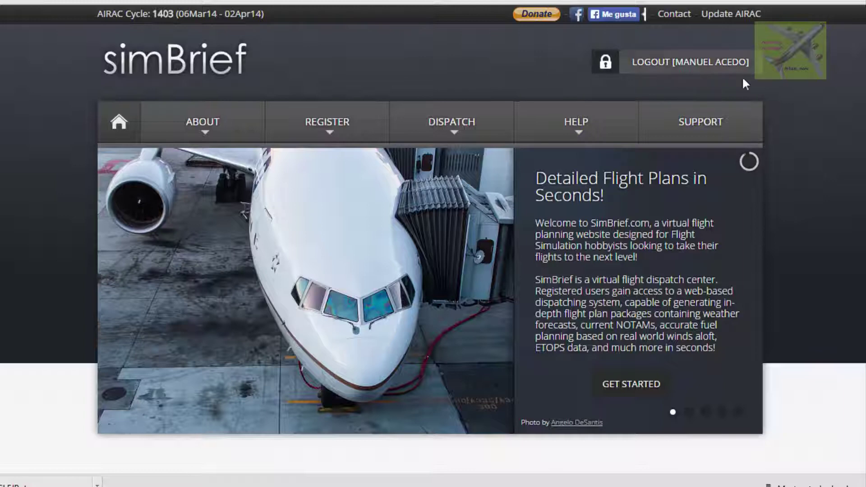
- Open My Flight Plan in the dispatch area and start a new flight
{"action": "mouse_move", "coordinate": [441, 127]}
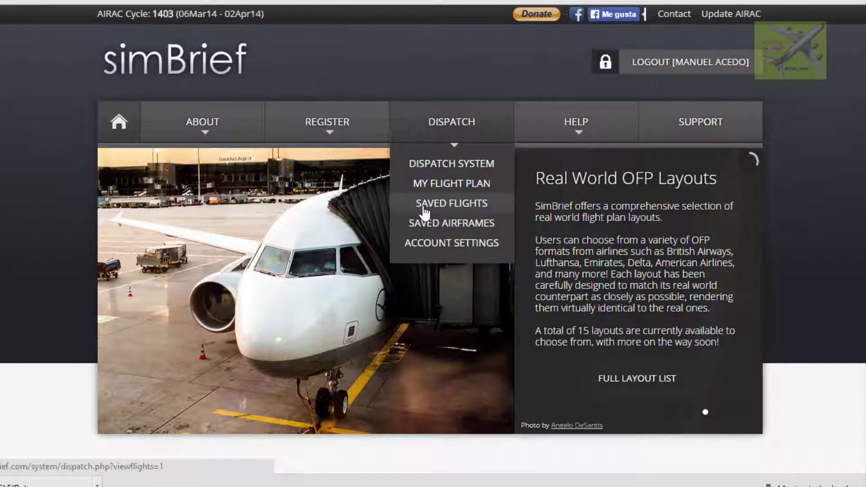
{"action": "left_click", "coordinate": [463, 186]}
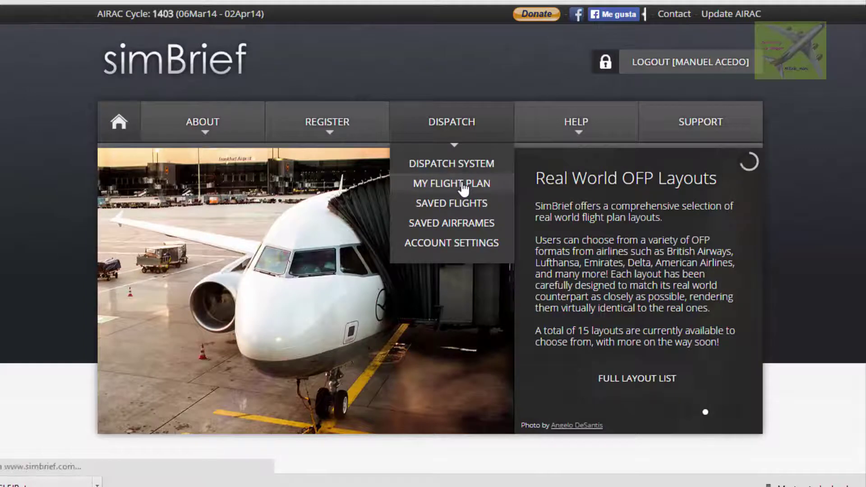
{"action": "scroll", "coordinate": [464, 188], "scroll_direction": "down", "scroll_amount": 3}
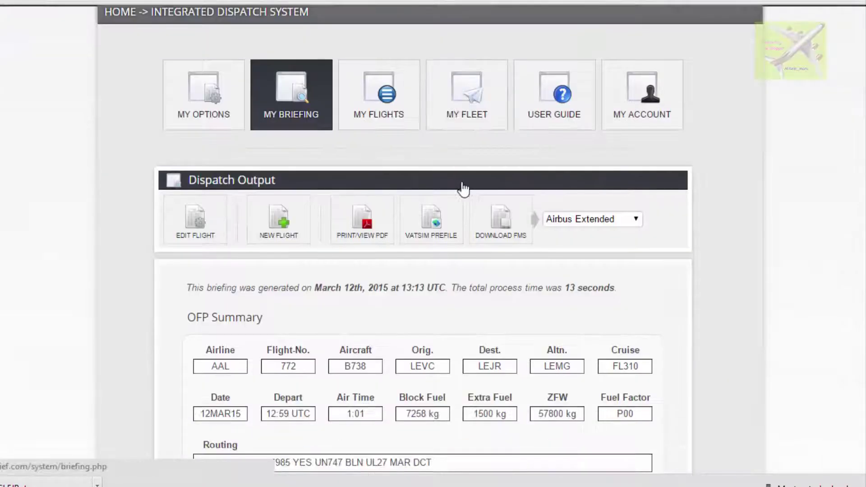
{"action": "left_click", "coordinate": [289, 227]}
{"action": "scroll", "coordinate": [186, 223], "scroll_direction": "down", "scroll_amount": 3}
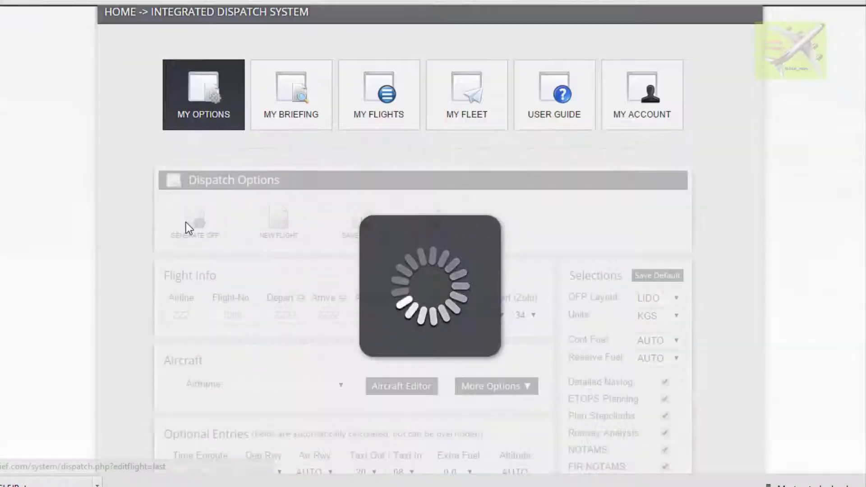
- Examine the blank dispatch form, including the flight info, aircraft, optional entries, route and map sections
{"action": "scroll", "coordinate": [186, 223], "scroll_direction": "down", "scroll_amount": 2}
{"action": "scroll", "coordinate": [186, 223], "scroll_direction": "up", "scroll_amount": 2}
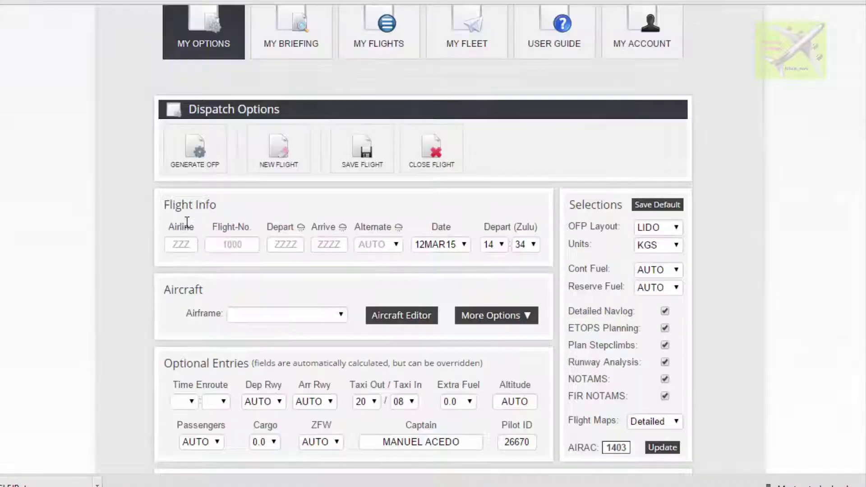
{"action": "scroll", "coordinate": [186, 222], "scroll_direction": "down", "scroll_amount": 5}
{"action": "scroll", "coordinate": [186, 223], "scroll_direction": "down", "scroll_amount": 3}
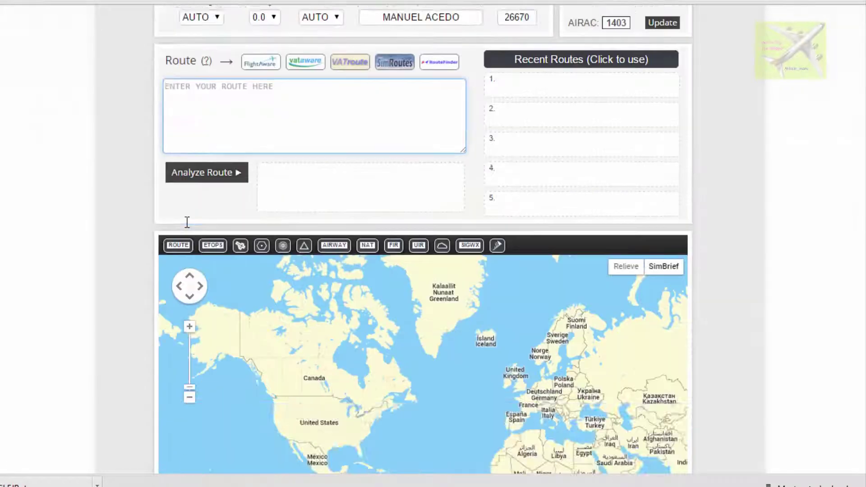
{"action": "scroll", "coordinate": [186, 222], "scroll_direction": "up", "scroll_amount": 9}
{"action": "scroll", "coordinate": [187, 222], "scroll_direction": "down", "scroll_amount": 6}
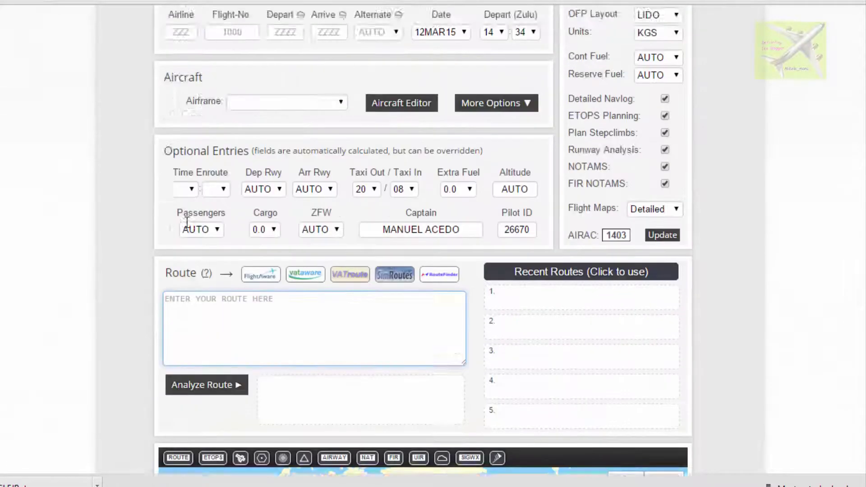
{"action": "scroll", "coordinate": [187, 223], "scroll_direction": "up", "scroll_amount": 4}
{"action": "scroll", "coordinate": [186, 223], "scroll_direction": "down", "scroll_amount": 4}
{"action": "scroll", "coordinate": [186, 223], "scroll_direction": "down", "scroll_amount": 5}
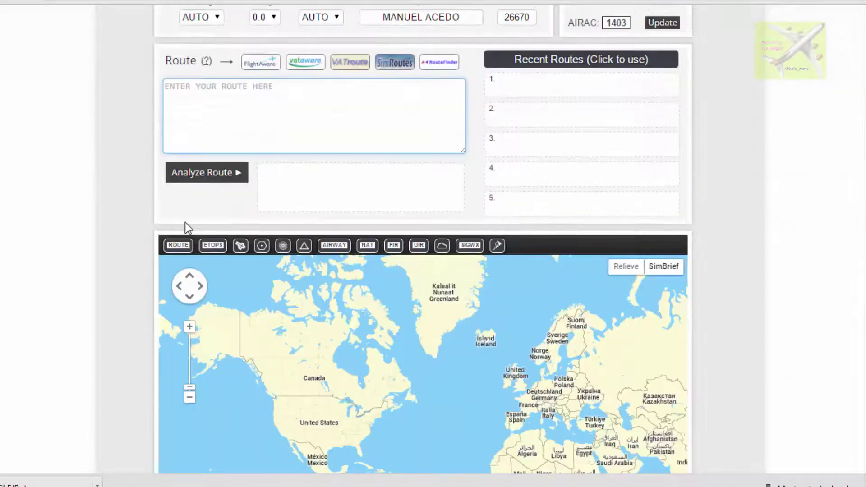
{"action": "scroll", "coordinate": [186, 223], "scroll_direction": "up", "scroll_amount": 10}
{"action": "scroll", "coordinate": [186, 223], "scroll_direction": "down", "scroll_amount": 4}
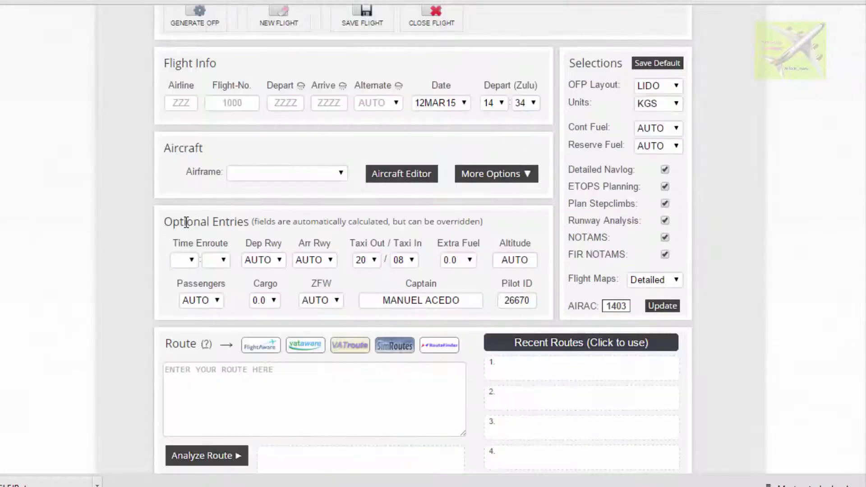
- Set the new flight's airline to AAL and its flight number to 772
{"action": "left_click", "coordinate": [181, 102]}
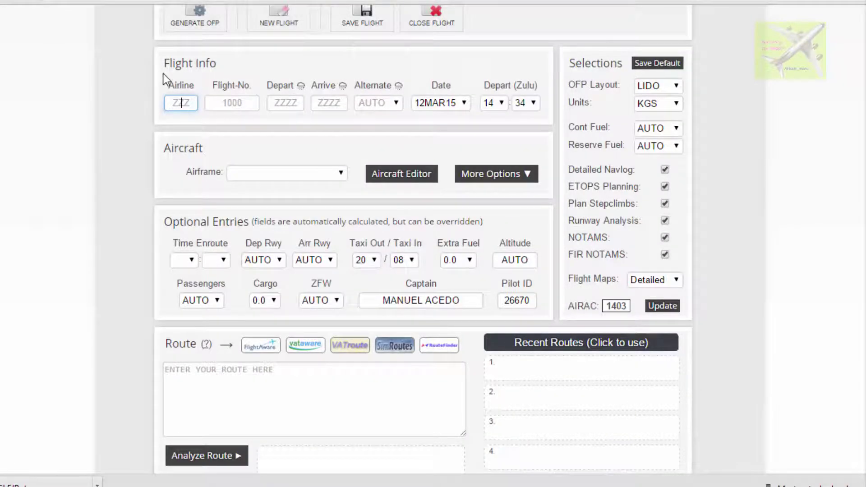
{"action": "type", "text": "AAL"}
{"action": "key", "text": "Tab"}
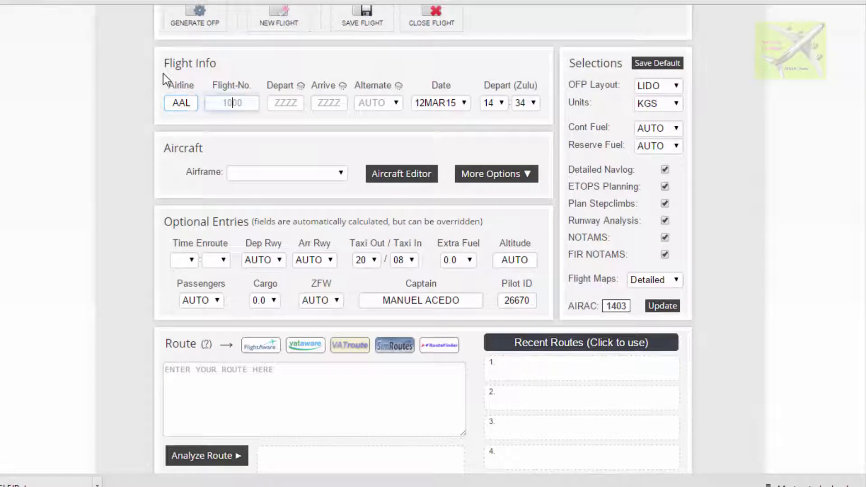
{"action": "type", "text": "772"}
{"action": "key", "text": "Tab"}
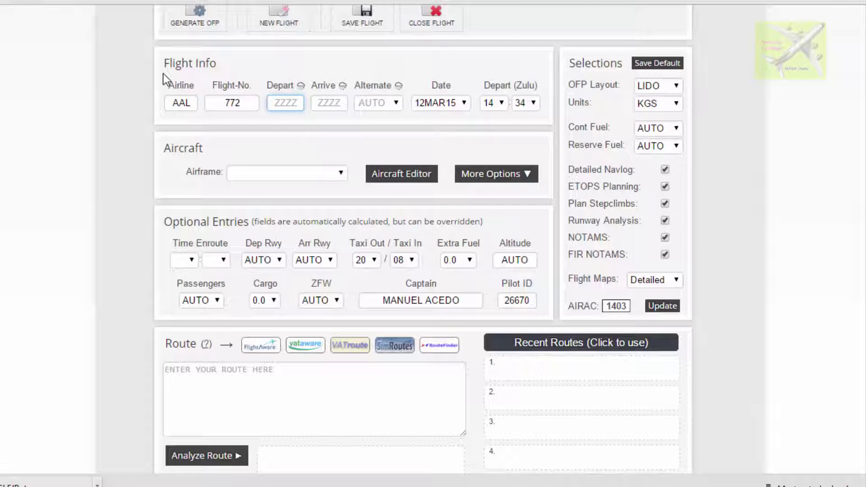
- Set the departure airport to LEVC and the arrival airport to LEJR
{"action": "type", "text": "LWVC"}
{"action": "key", "text": "BackSpace"}
{"action": "key", "text": "BackSpace"}
{"action": "key", "text": "BackSpace"}
{"action": "type", "text": "EVC"}
{"action": "key", "text": "Tab"}
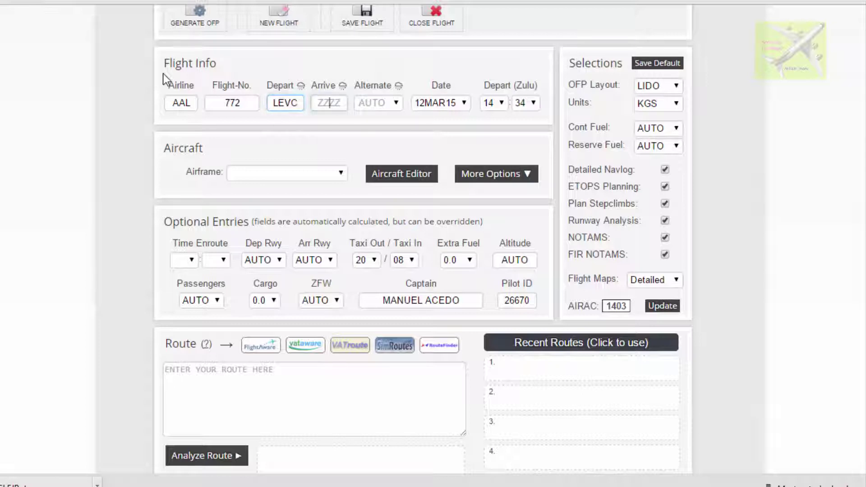
{"action": "type", "text": "LEJR"}
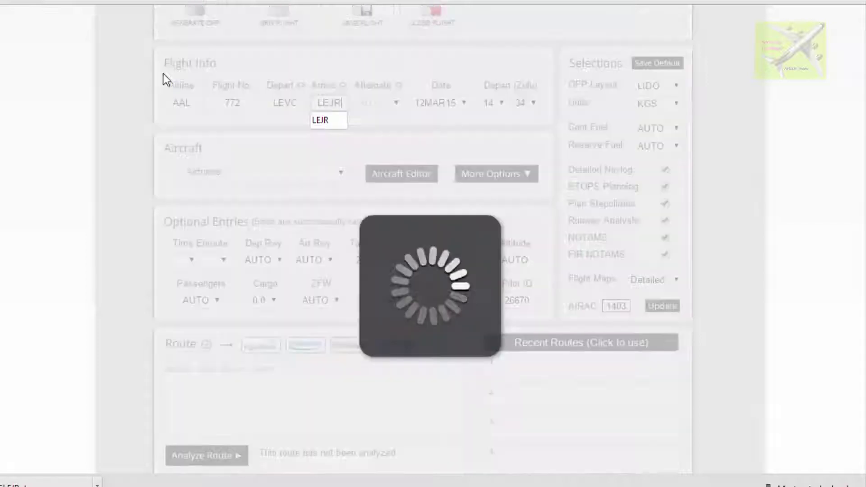
{"action": "key", "text": "Tab"}
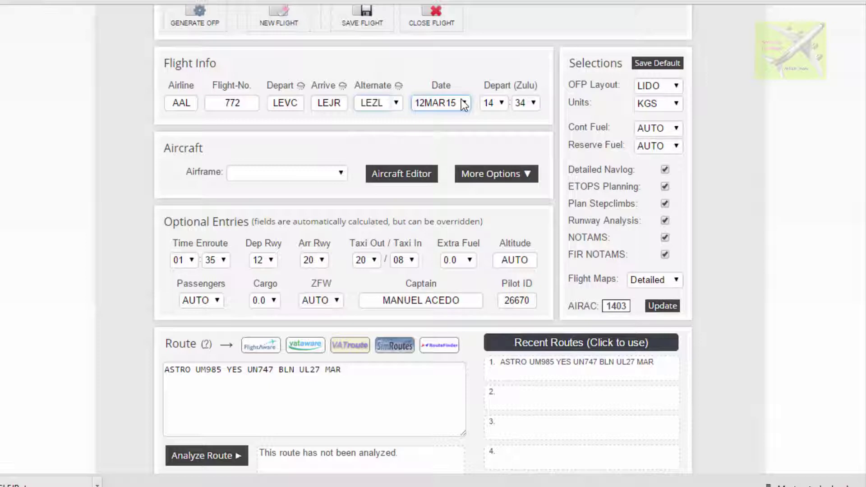
- Try LEMG as the alternate airport and restore it to LEZL
{"action": "key", "text": "BackSpace"}
{"action": "key", "text": "BackSpace"}
{"action": "type", "text": "MG"}
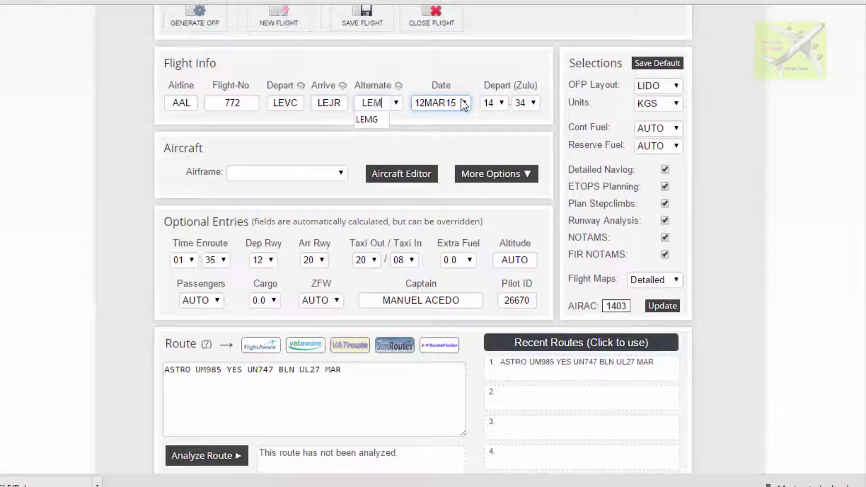
{"action": "key", "text": "BackSpace"}
{"action": "key", "text": "BackSpace"}
{"action": "type", "text": "ZL"}
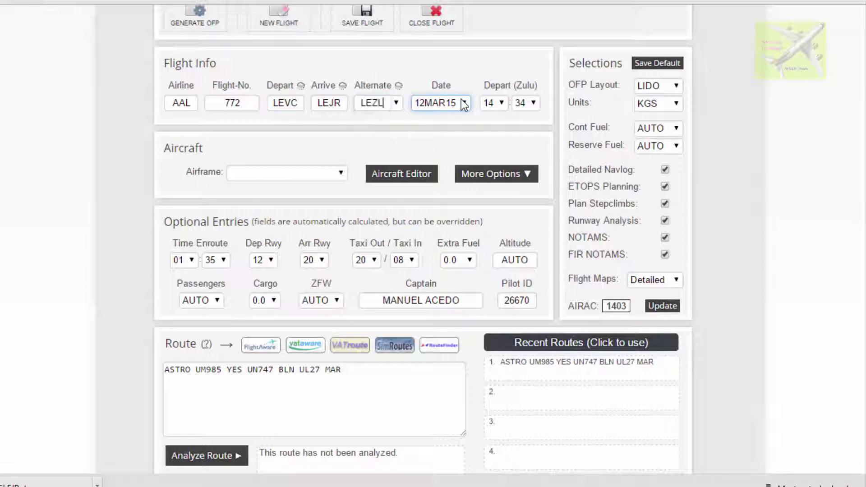
{"action": "left_click", "coordinate": [397, 66]}
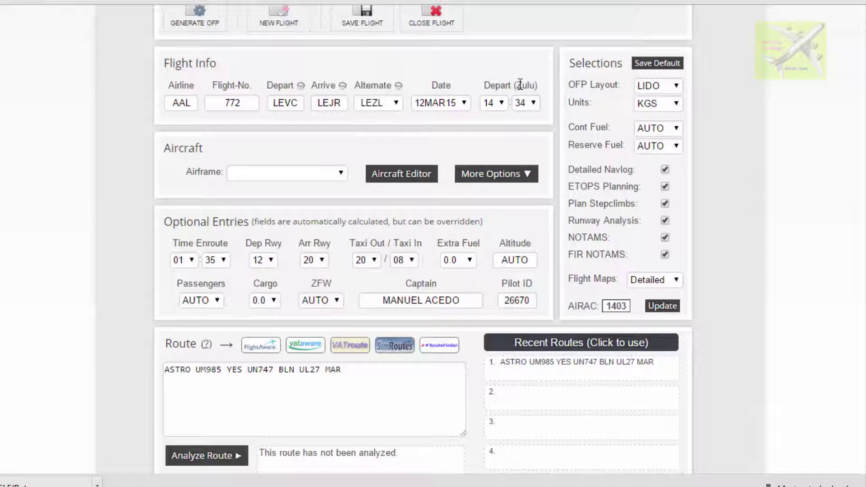
- Set the reserve fuel to 30 MIN and choose Detailed flight maps in the dispatch selections
{"action": "double_click", "coordinate": [534, 85]}
{"action": "left_click", "coordinate": [547, 66]}
{"action": "left_click", "coordinate": [674, 104]}
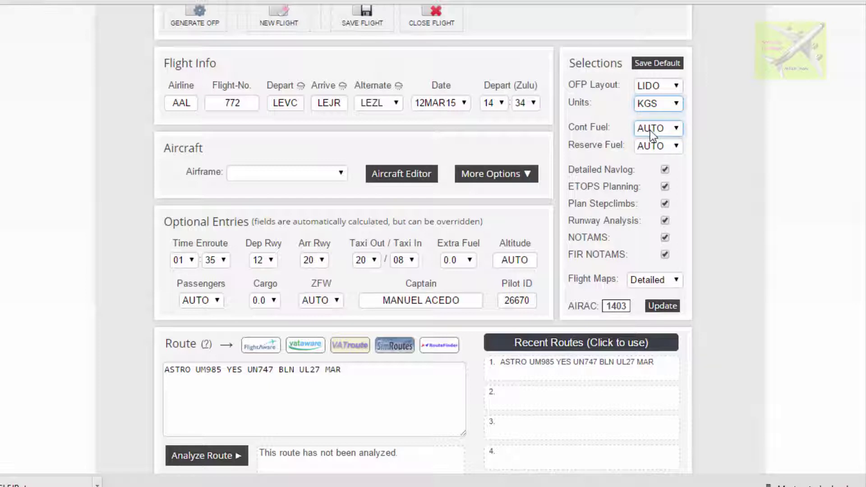
{"action": "left_click", "coordinate": [677, 148]}
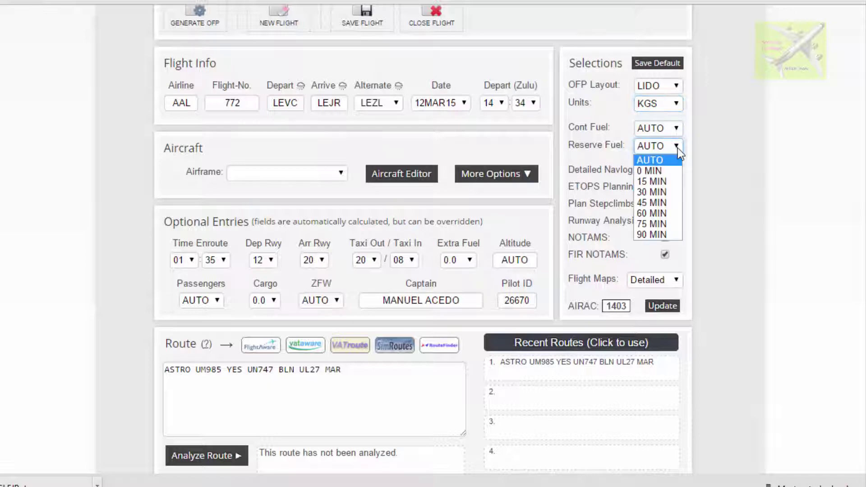
{"action": "left_click", "coordinate": [655, 192]}
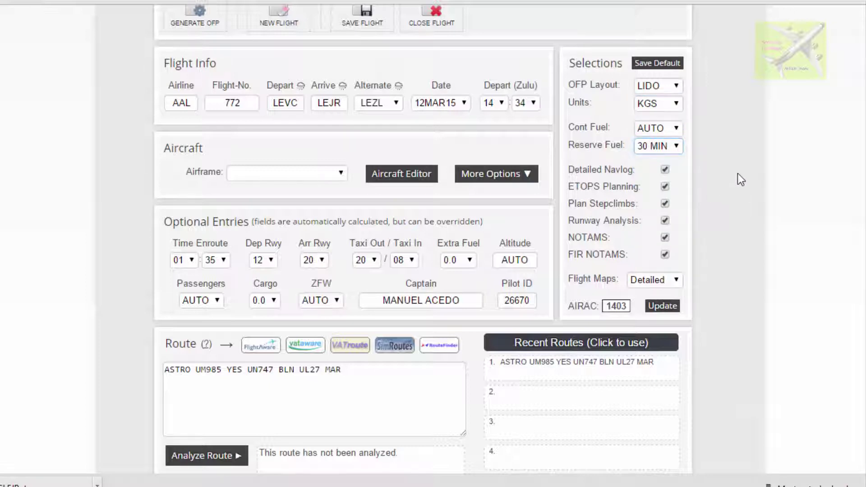
{"action": "left_click", "coordinate": [721, 181]}
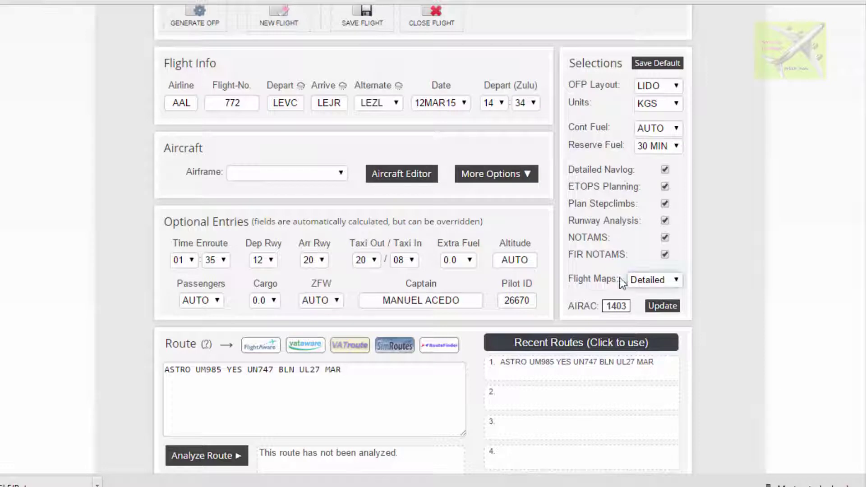
{"action": "left_click", "coordinate": [660, 282]}
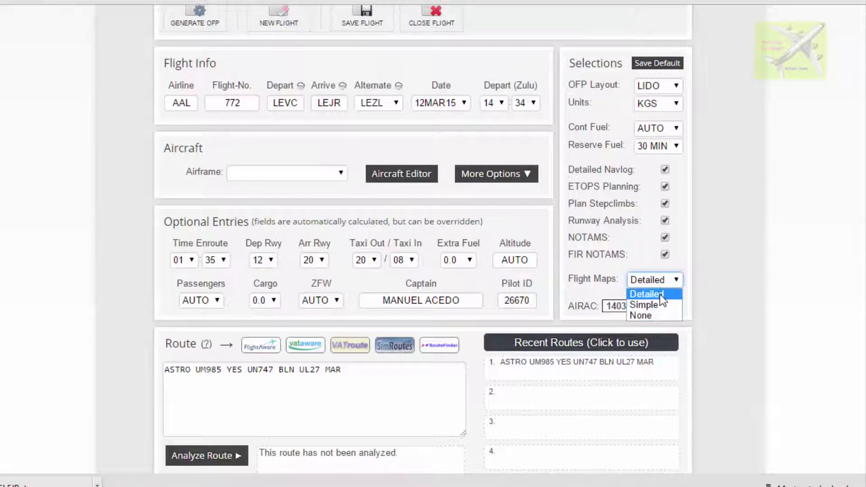
{"action": "left_click", "coordinate": [659, 294]}
{"action": "left_click", "coordinate": [722, 282]}
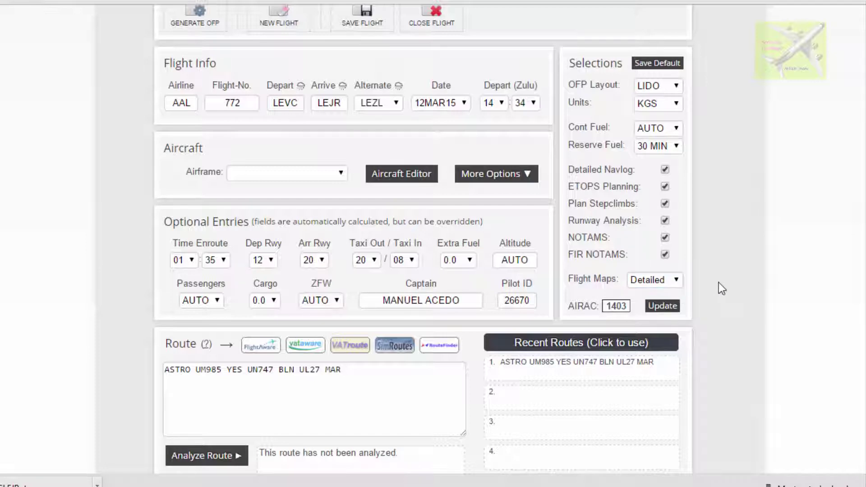
- Check the AIRAC cycle in the dispatch selections and open its update page
{"action": "scroll", "coordinate": [623, 293], "scroll_direction": "down", "scroll_amount": 2}
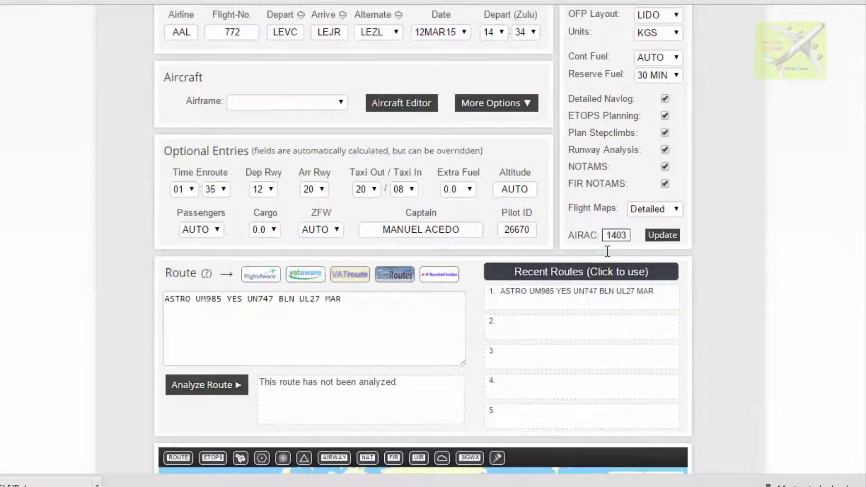
{"action": "scroll", "coordinate": [617, 257], "scroll_direction": "up", "scroll_amount": 2}
{"action": "scroll", "coordinate": [620, 258], "scroll_direction": "down", "scroll_amount": 2}
{"action": "left_click_drag", "start_coordinate": [627, 235], "coordinate": [606, 236]}
{"action": "left_click", "coordinate": [608, 234]}
{"action": "scroll", "coordinate": [612, 220], "scroll_direction": "up", "scroll_amount": 2}
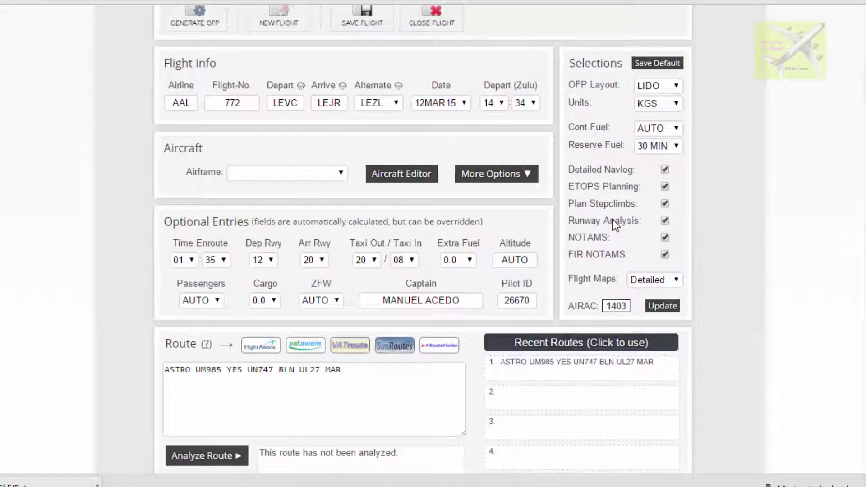
{"action": "left_click", "coordinate": [670, 310]}
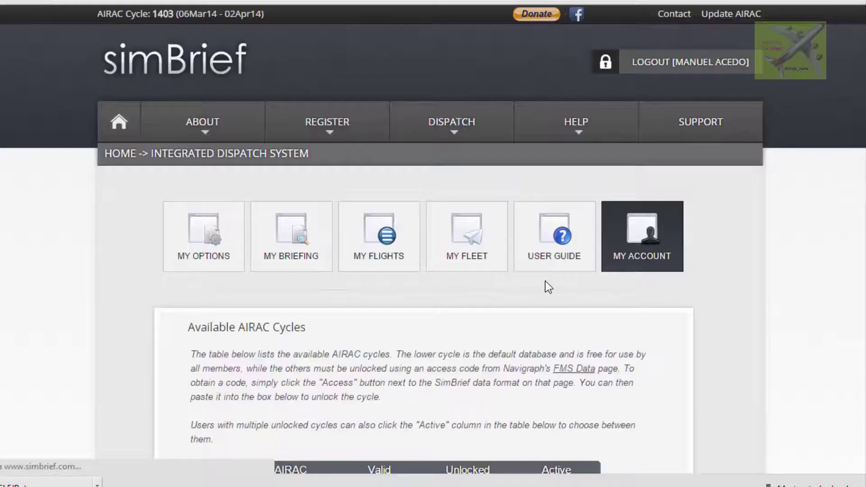
- Examine the available AIRAC cycles with their validity dates and the Navigraph access code field for unlocking cycle 1503
{"action": "scroll", "coordinate": [545, 287], "scroll_direction": "down", "scroll_amount": 7}
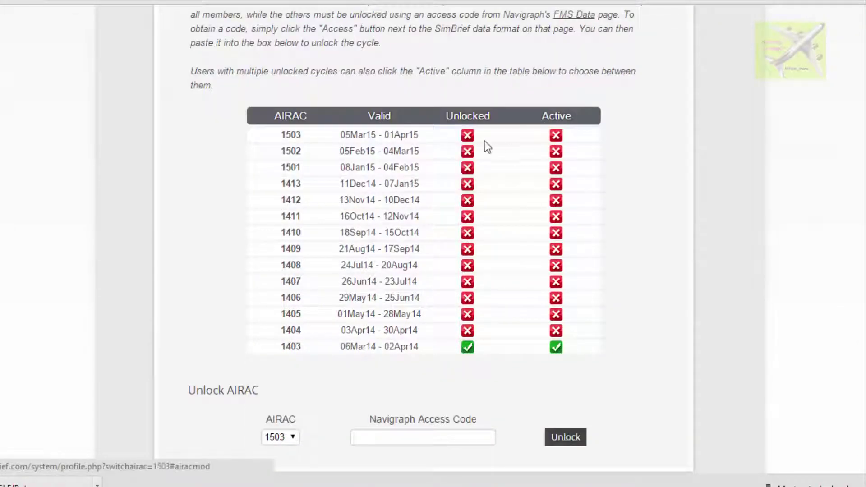
{"action": "scroll", "coordinate": [484, 141], "scroll_direction": "up", "scroll_amount": 1}
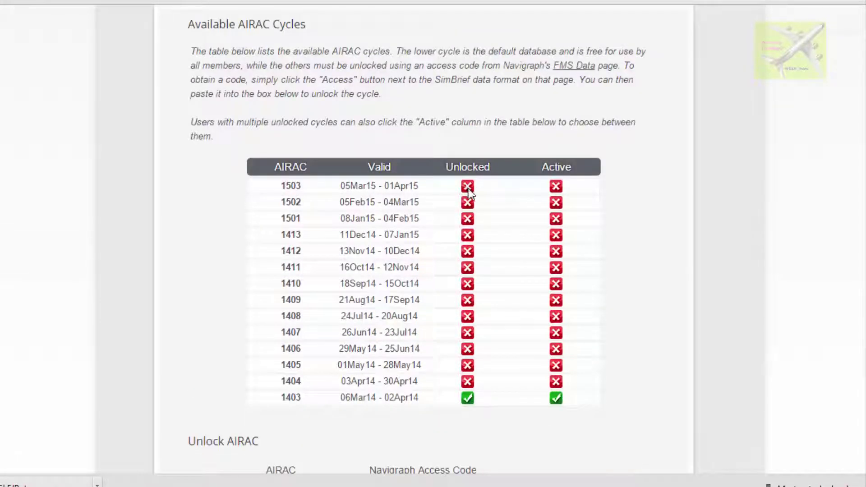
{"action": "left_click_drag", "start_coordinate": [340, 185], "coordinate": [426, 188]}
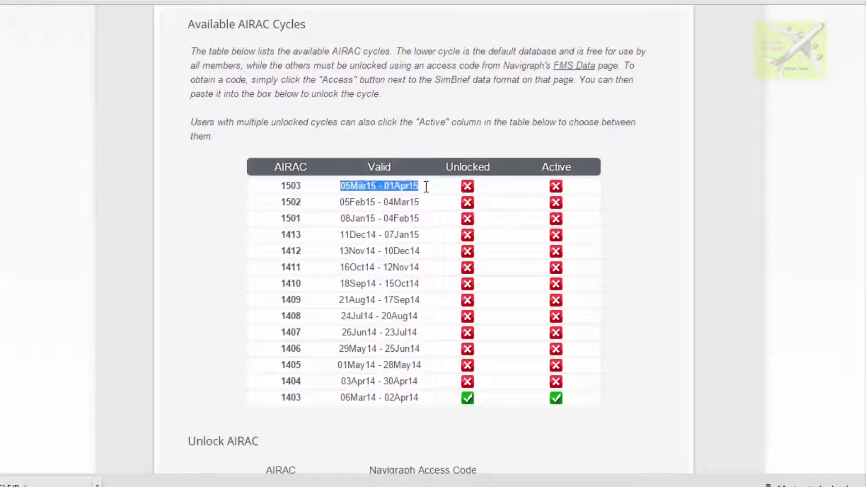
{"action": "left_click", "coordinate": [428, 192]}
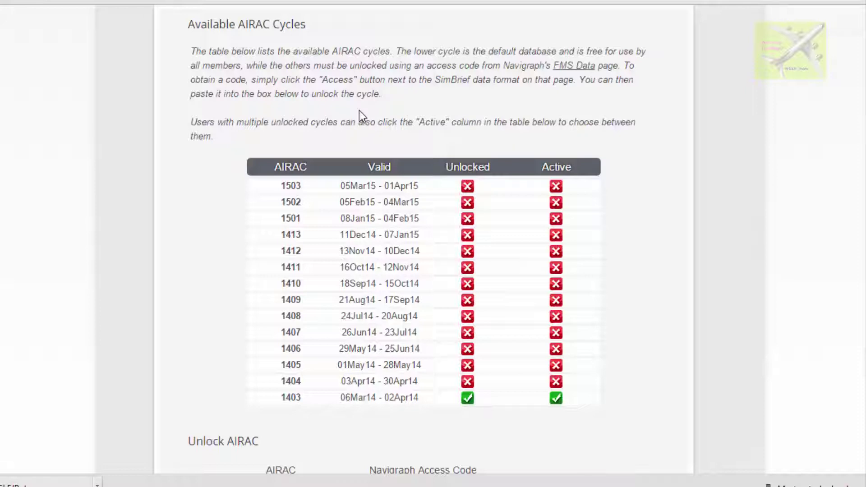
{"action": "scroll", "coordinate": [359, 113], "scroll_direction": "down", "scroll_amount": 2}
{"action": "scroll", "coordinate": [185, 155], "scroll_direction": "down", "scroll_amount": 2}
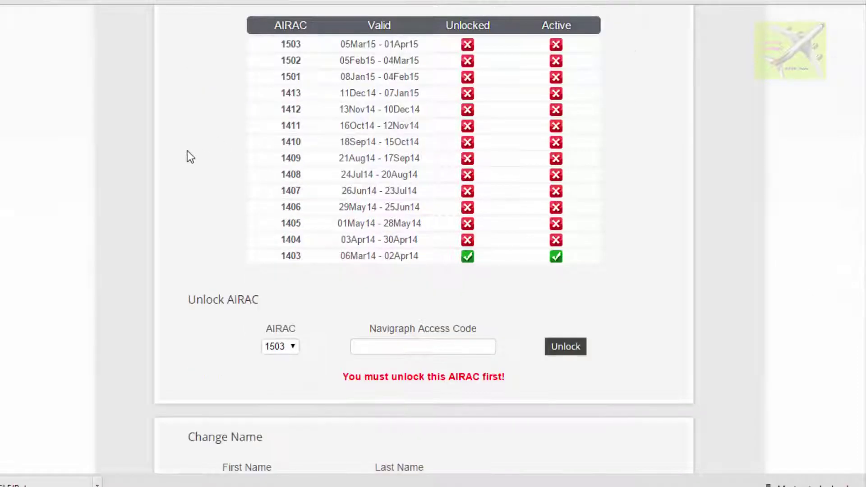
{"action": "left_click", "coordinate": [426, 346]}
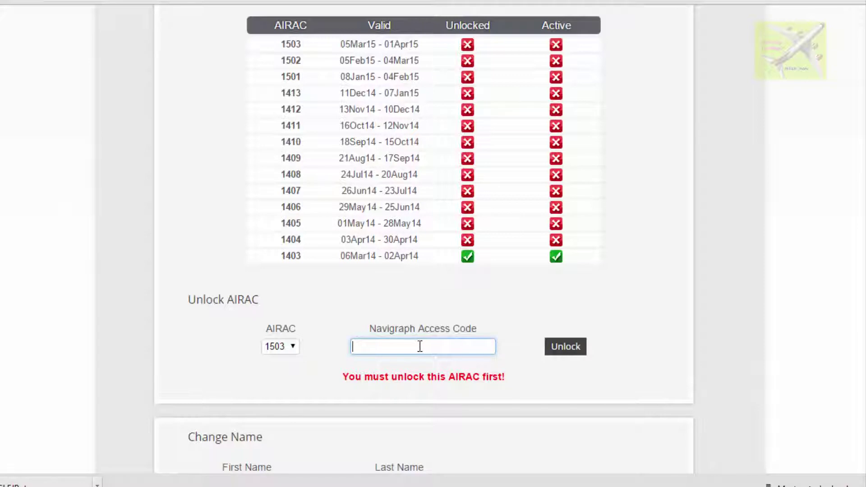
- Review the AIRAC cycle table and the unlock section, and return to the flight's dispatch options
{"action": "scroll", "coordinate": [326, 260], "scroll_direction": "up", "scroll_amount": 2}
{"action": "scroll", "coordinate": [325, 260], "scroll_direction": "down", "scroll_amount": 2}
{"action": "scroll", "coordinate": [254, 238], "scroll_direction": "up", "scroll_amount": 5}
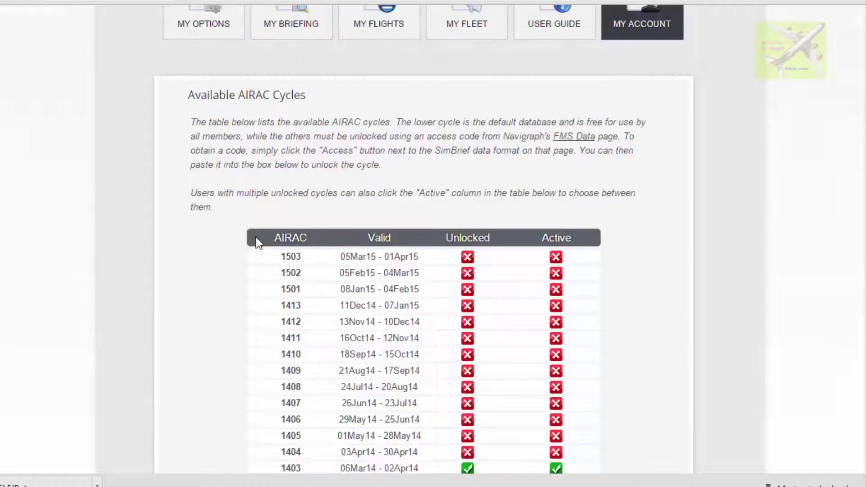
{"action": "scroll", "coordinate": [254, 238], "scroll_direction": "down", "scroll_amount": 3}
{"action": "scroll", "coordinate": [256, 243], "scroll_direction": "down", "scroll_amount": 2}
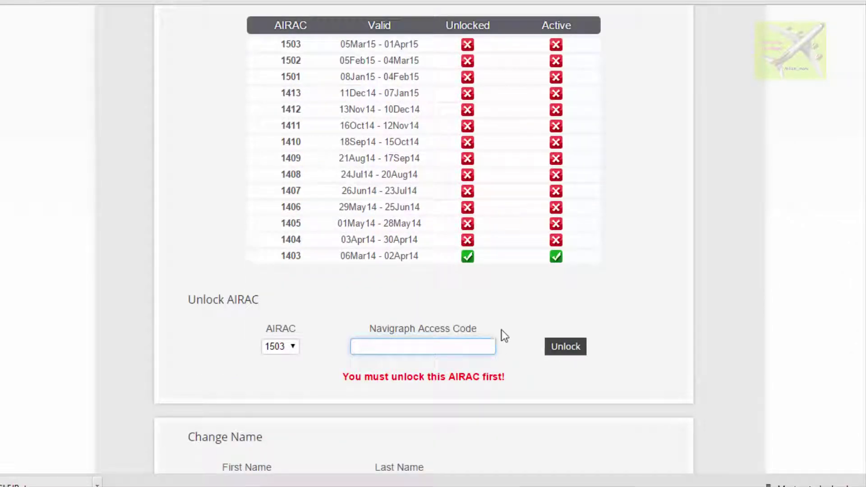
{"action": "scroll", "coordinate": [501, 329], "scroll_direction": "up", "scroll_amount": 6}
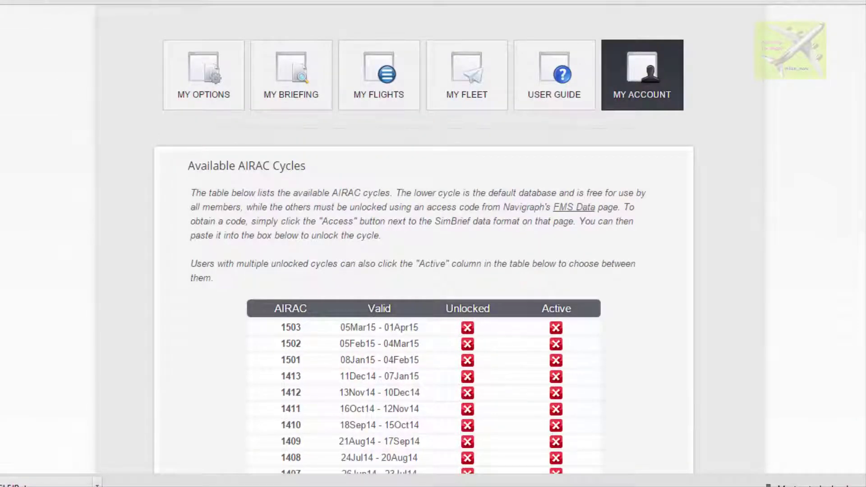
{"action": "scroll", "coordinate": [71, 220], "scroll_direction": "down", "scroll_amount": 4}
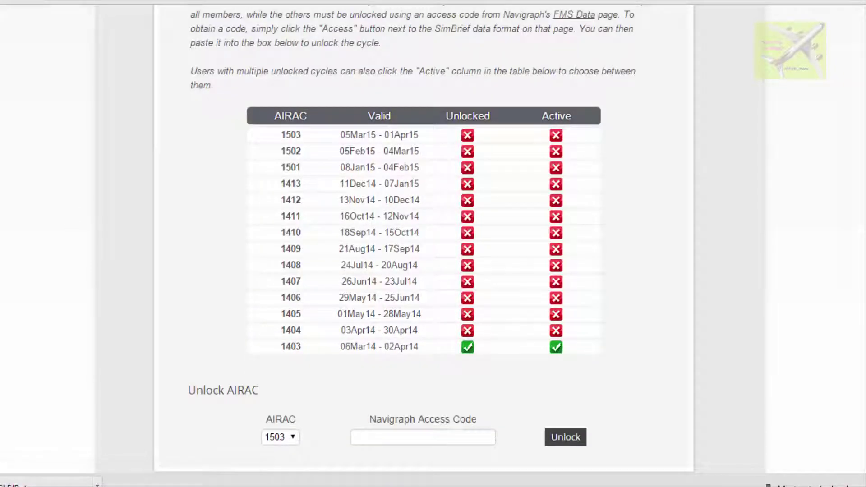
{"action": "key", "text": "alt+Left"}
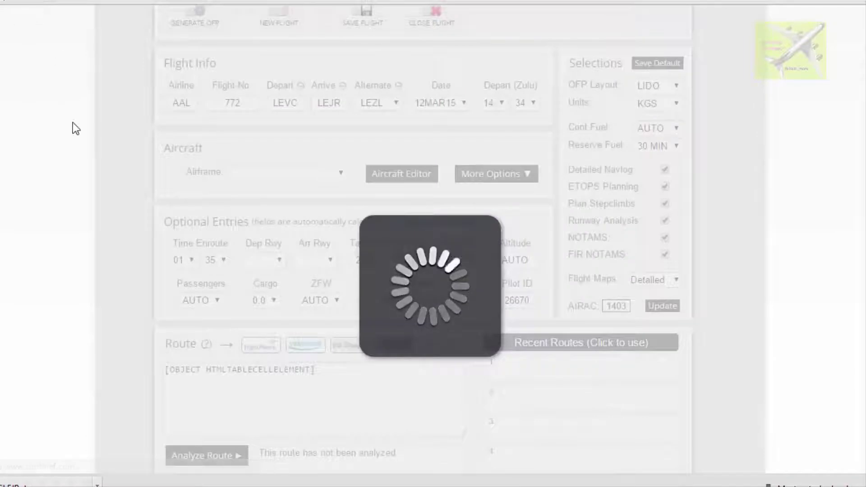
{"action": "scroll", "coordinate": [77, 197], "scroll_direction": "down", "scroll_amount": 3}
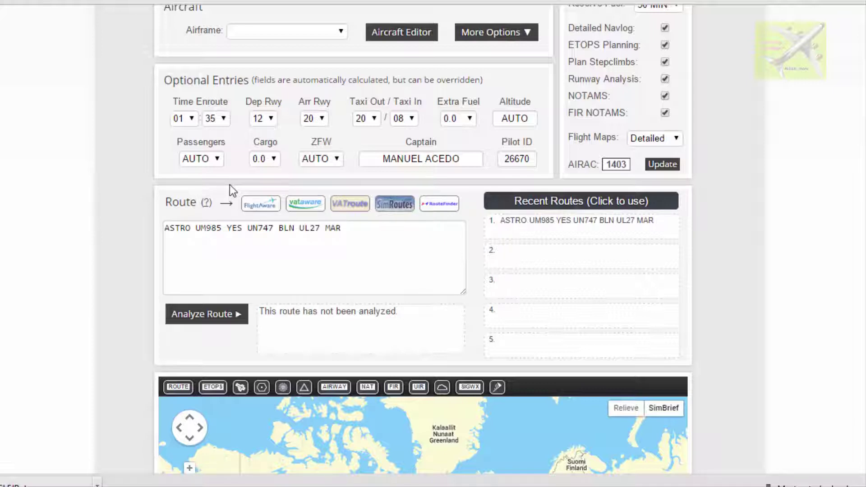
- Examine the suggested configuration column in IVAO's list of preferential airport configurations
{"action": "left_click", "coordinate": [308, 228]}
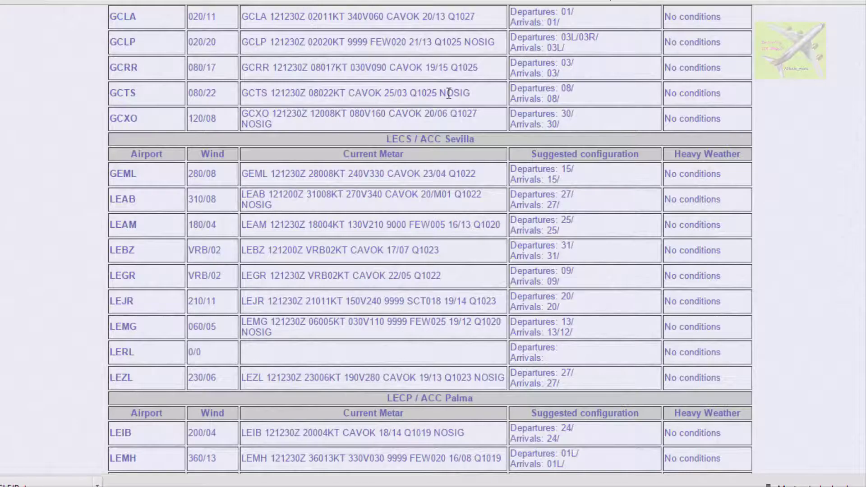
{"action": "scroll", "coordinate": [366, 237], "scroll_direction": "up", "scroll_amount": 10}
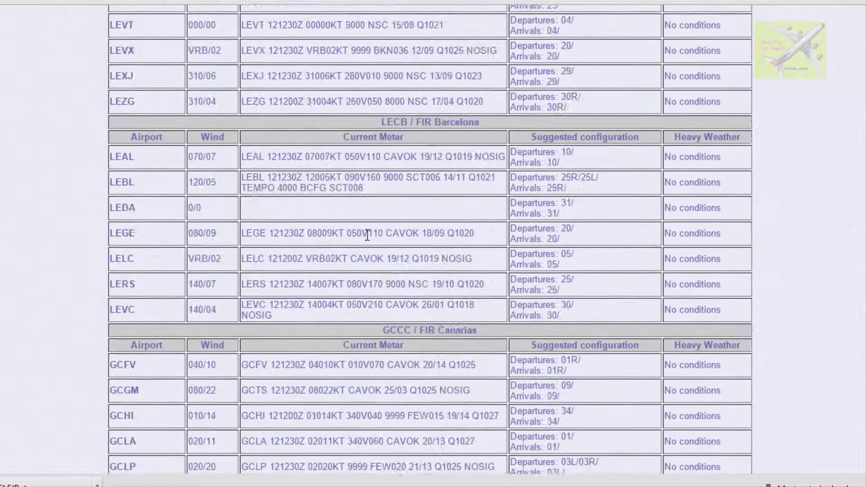
{"action": "scroll", "coordinate": [366, 235], "scroll_direction": "up", "scroll_amount": 10}
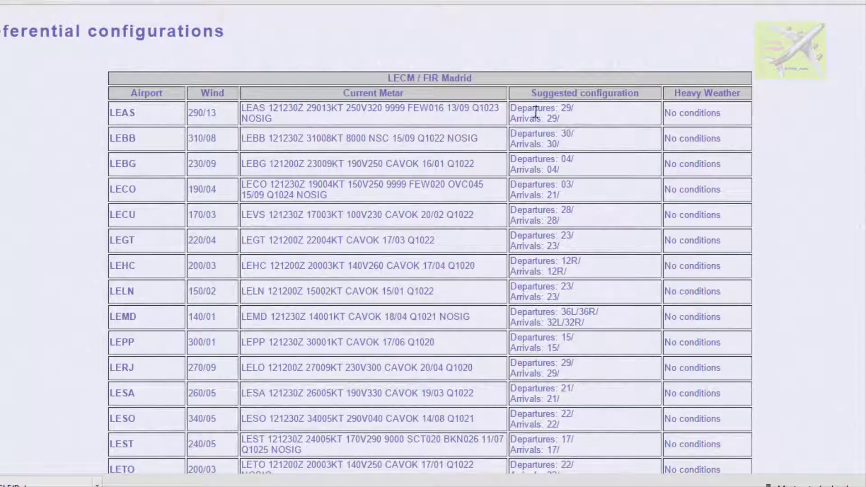
{"action": "left_click_drag", "start_coordinate": [531, 92], "coordinate": [656, 92]}
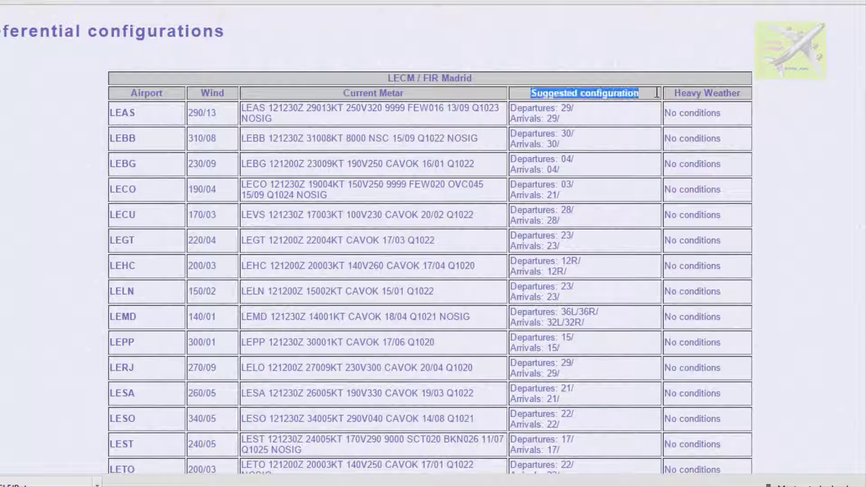
{"action": "left_click", "coordinate": [632, 92]}
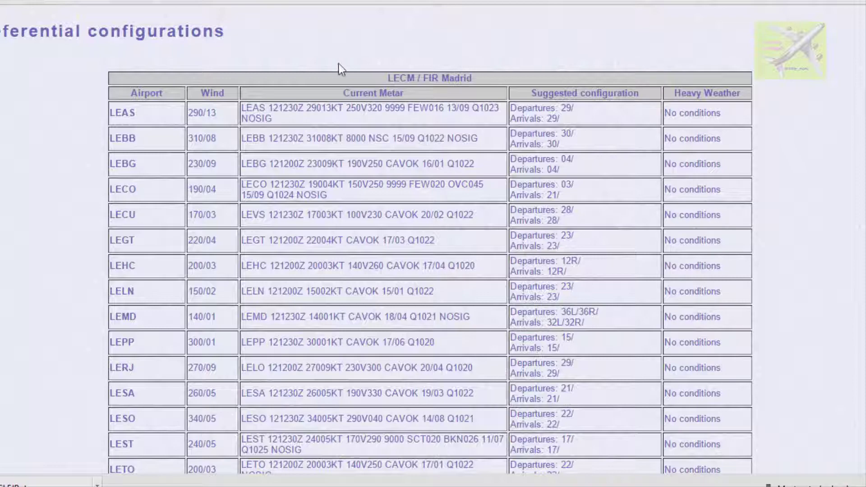
- Return to the "ivao airport configuration" search results and open the Airport List - Preferential configurations page from IVAO
{"action": "key", "text": "alt+Left"}
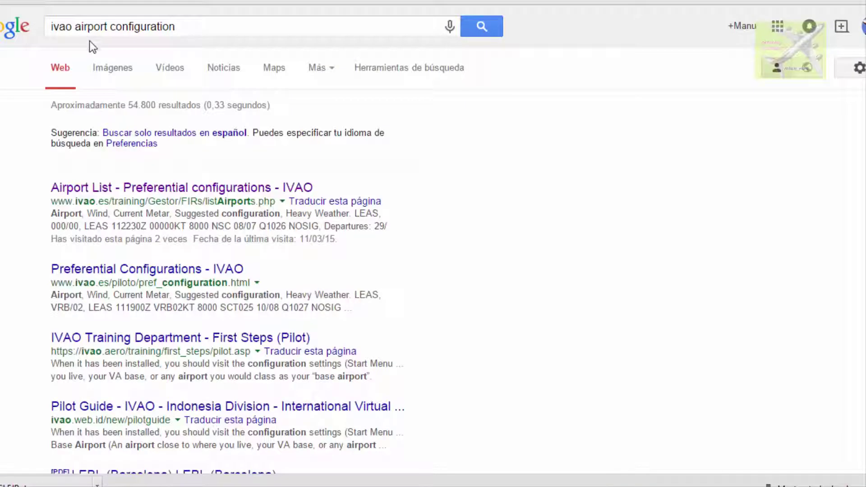
{"action": "left_click", "coordinate": [176, 26]}
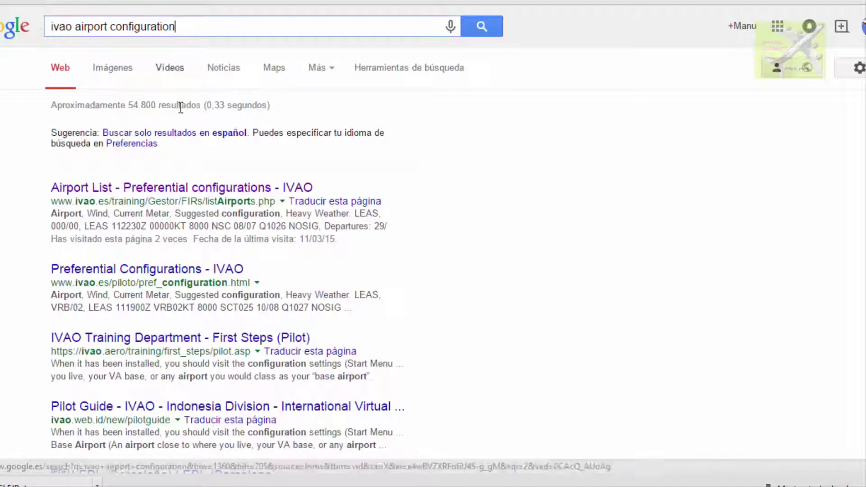
{"action": "left_click", "coordinate": [118, 189]}
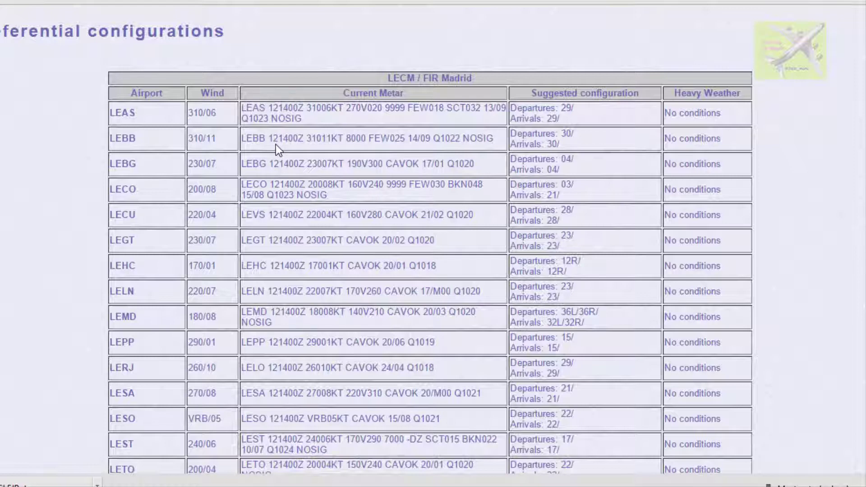
- Look up the suggested departure and arrival runways for LEVC and LEJR in the IVAO airport list
{"action": "scroll", "coordinate": [275, 144], "scroll_direction": "down", "scroll_amount": 2}
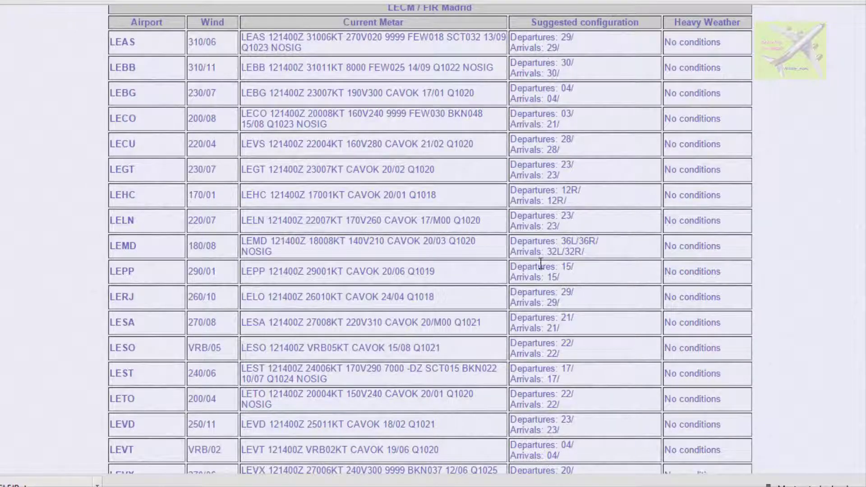
{"action": "scroll", "coordinate": [387, 216], "scroll_direction": "down", "scroll_amount": 9}
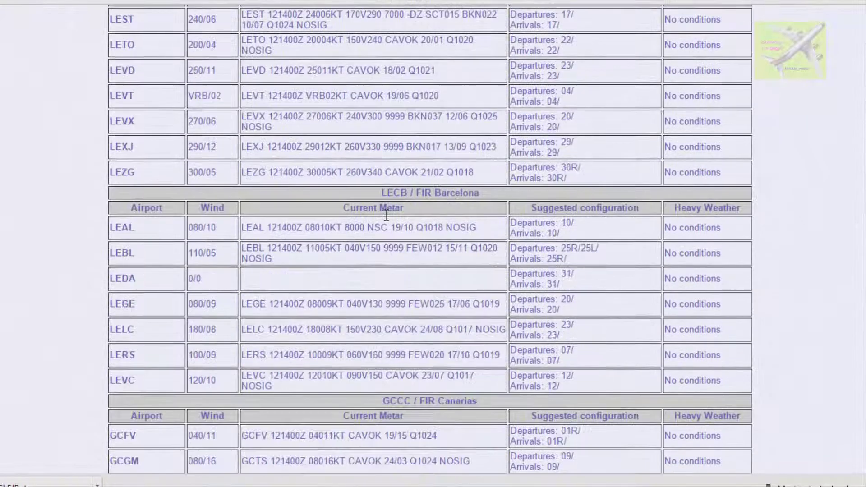
{"action": "scroll", "coordinate": [385, 215], "scroll_direction": "down", "scroll_amount": 2}
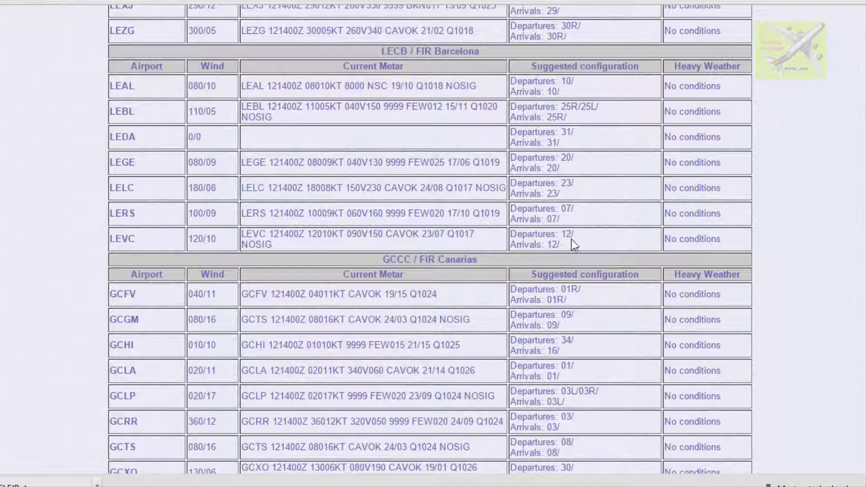
{"action": "scroll", "coordinate": [320, 226], "scroll_direction": "down", "scroll_amount": 6}
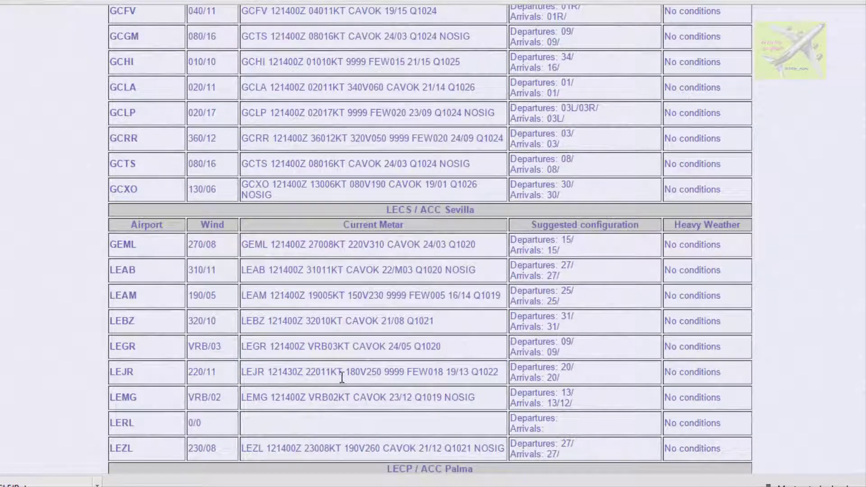
- Back in SimBrief, set the departure runway to 12 and the arrival runway to 20
{"action": "left_click", "coordinate": [103, 1]}
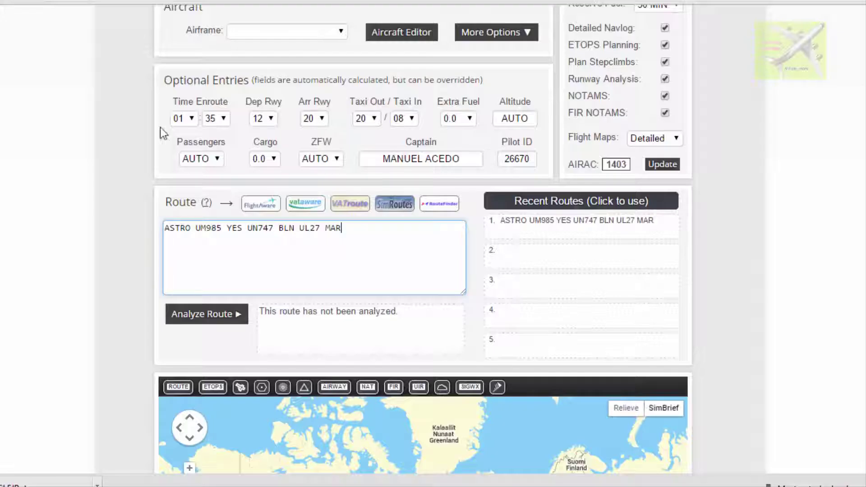
{"action": "left_click", "coordinate": [271, 118]}
{"action": "left_click", "coordinate": [267, 132]}
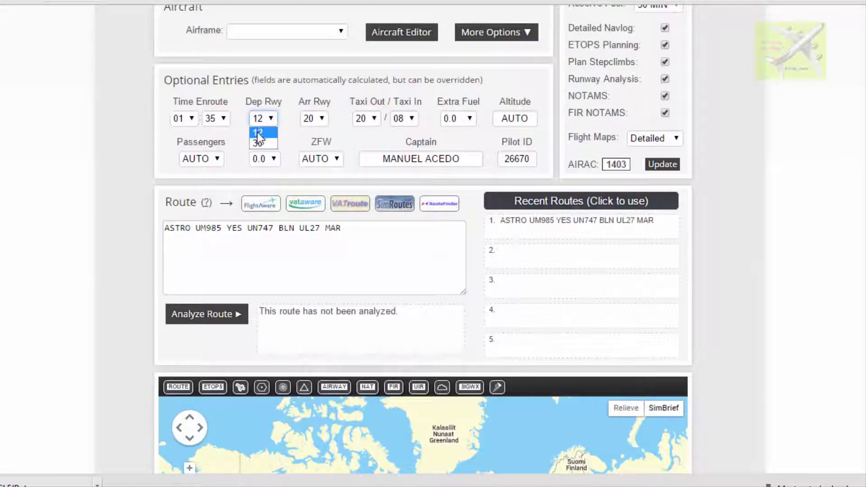
{"action": "left_click", "coordinate": [324, 118]}
{"action": "left_click", "coordinate": [313, 140]}
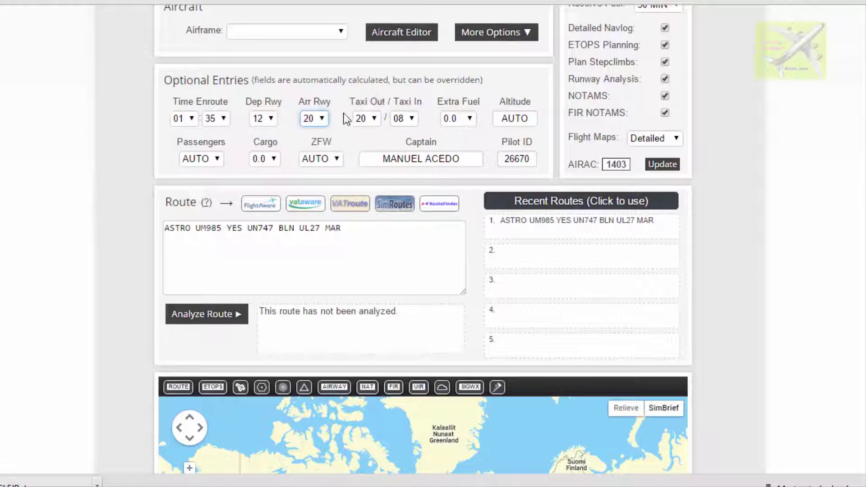
- Set the taxi-out time to 08 and the taxi-in time to 05
{"action": "left_click", "coordinate": [374, 119]}
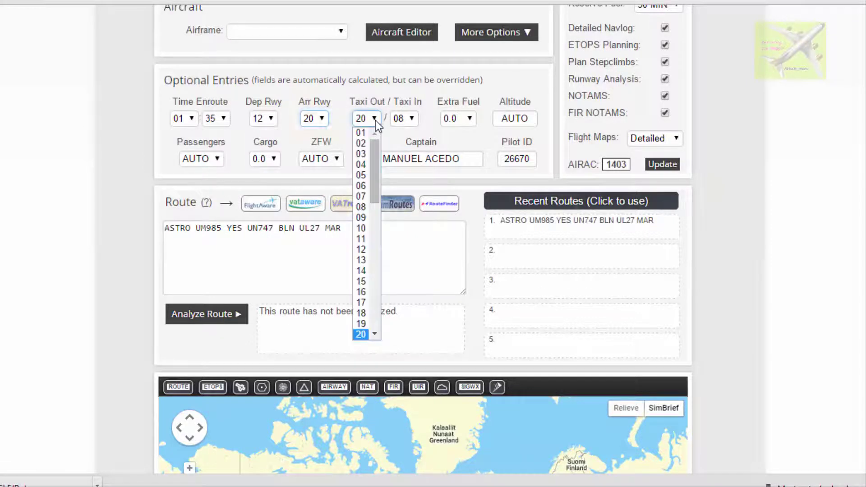
{"action": "left_click", "coordinate": [363, 206]}
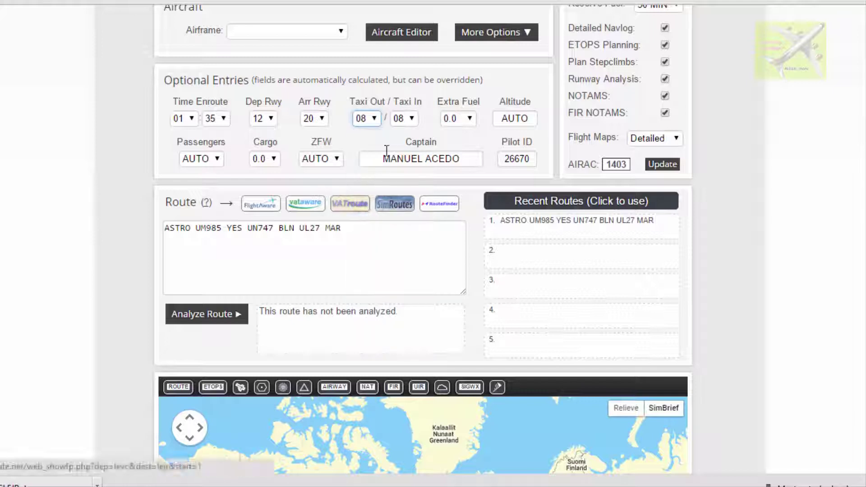
{"action": "left_click", "coordinate": [411, 120]}
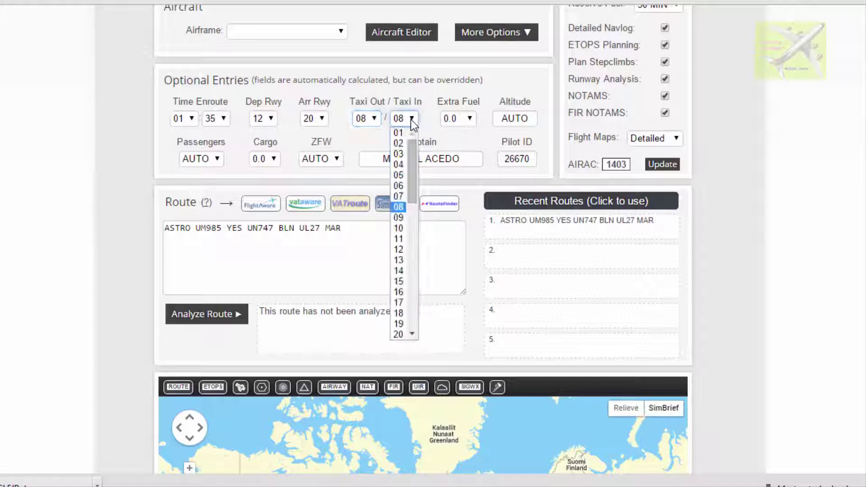
{"action": "left_click", "coordinate": [406, 176]}
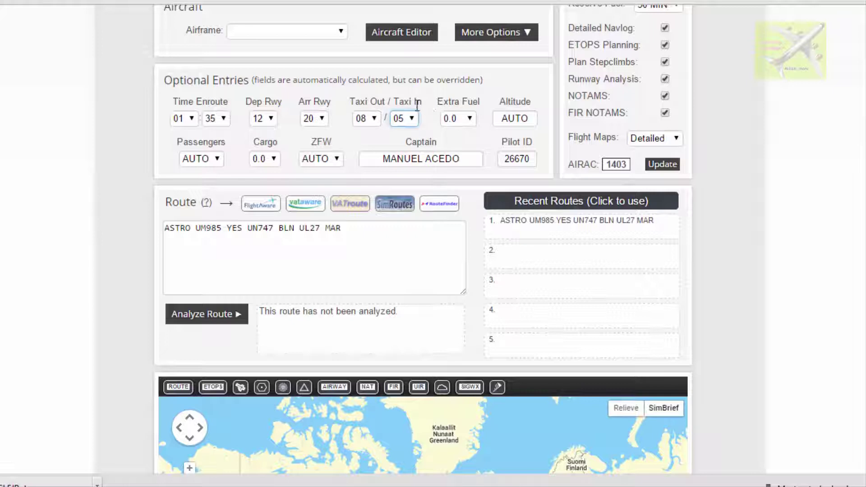
- Set the extra fuel to 1.7 in the optional entries
{"action": "left_click", "coordinate": [468, 120]}
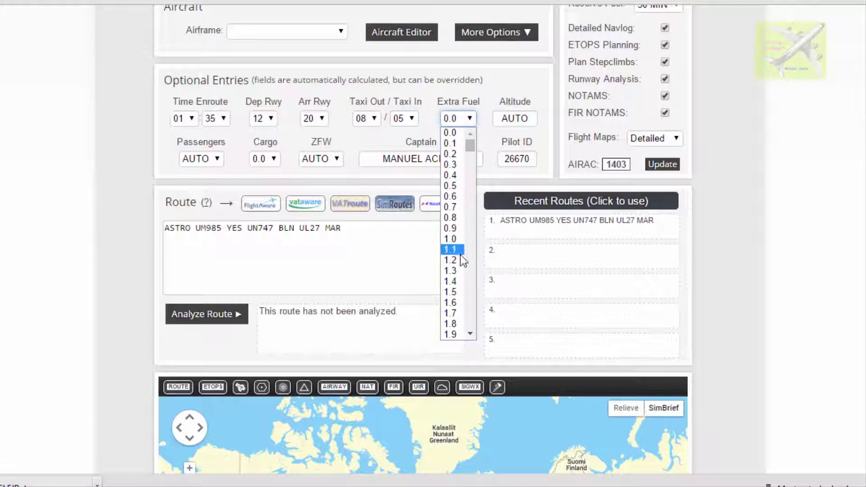
{"action": "scroll", "coordinate": [460, 259], "scroll_direction": "down", "scroll_amount": 5}
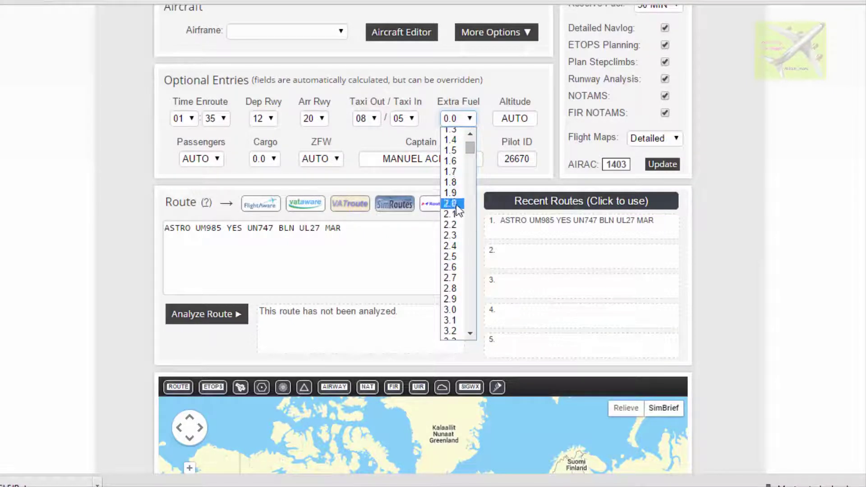
{"action": "scroll", "coordinate": [455, 199], "scroll_direction": "up", "scroll_amount": 5}
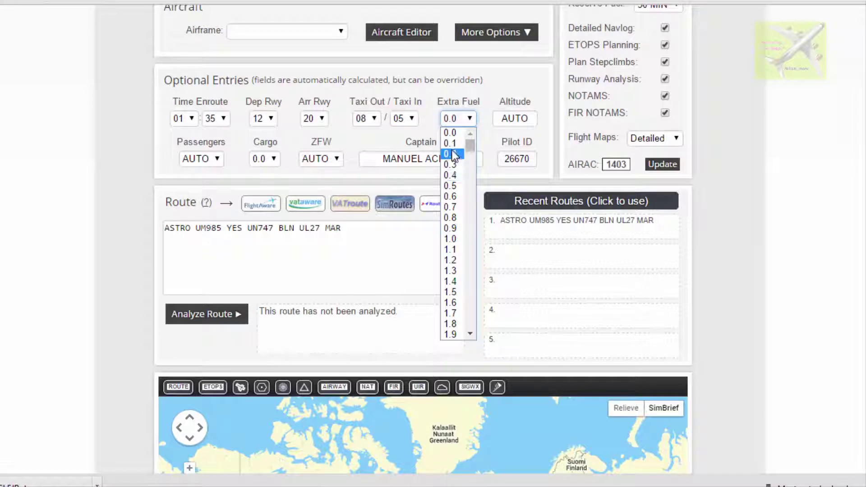
{"action": "scroll", "coordinate": [455, 197], "scroll_direction": "down", "scroll_amount": 5}
{"action": "scroll", "coordinate": [454, 197], "scroll_direction": "up", "scroll_amount": 5}
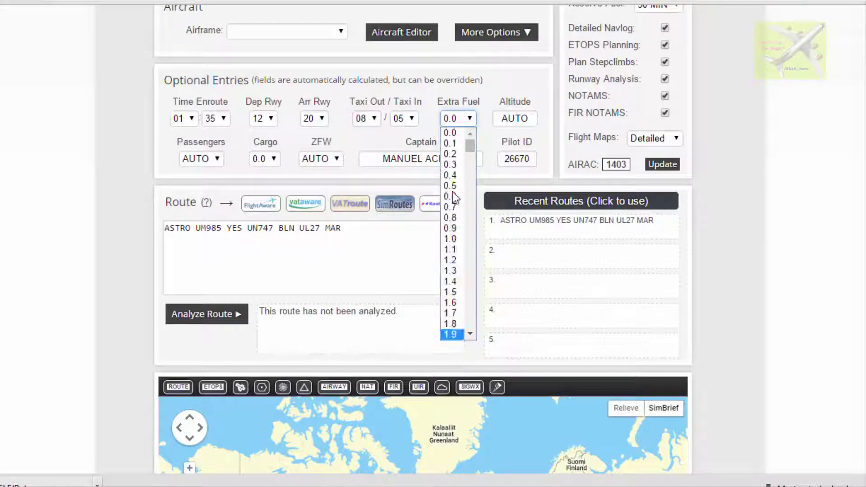
{"action": "scroll", "coordinate": [456, 289], "scroll_direction": "down", "scroll_amount": 5}
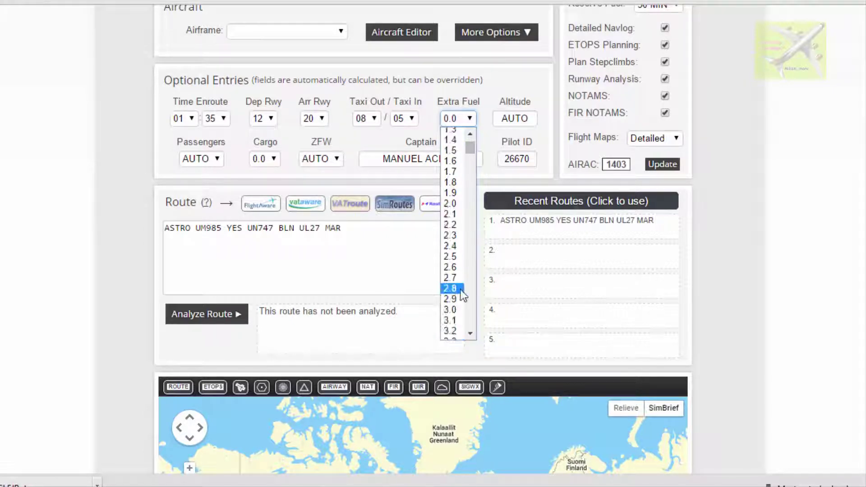
{"action": "left_click", "coordinate": [449, 172]}
- Set the flight's altitude to 31000 in the optional entries
{"action": "left_click", "coordinate": [529, 116]}
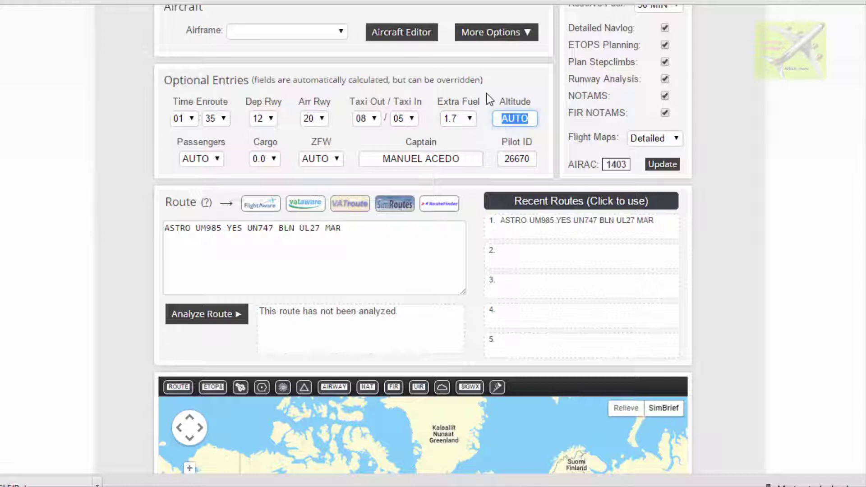
{"action": "type", "text": "31000"}
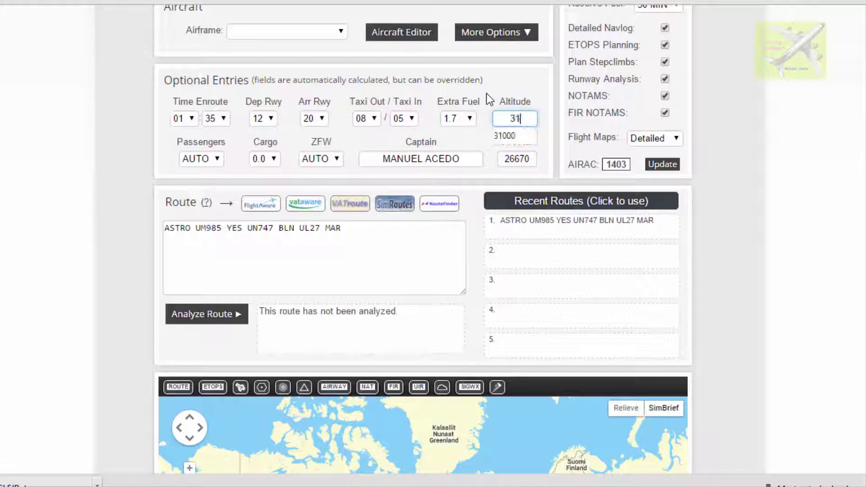
{"action": "left_click", "coordinate": [514, 135]}
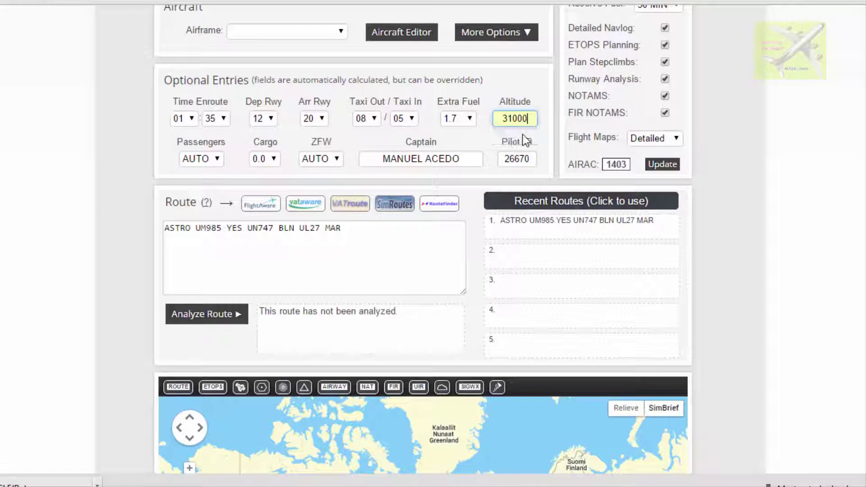
- Open the passenger options, check the payload page in the flight simulator's cockpit, and return to SimBrief
{"action": "left_click", "coordinate": [219, 162]}
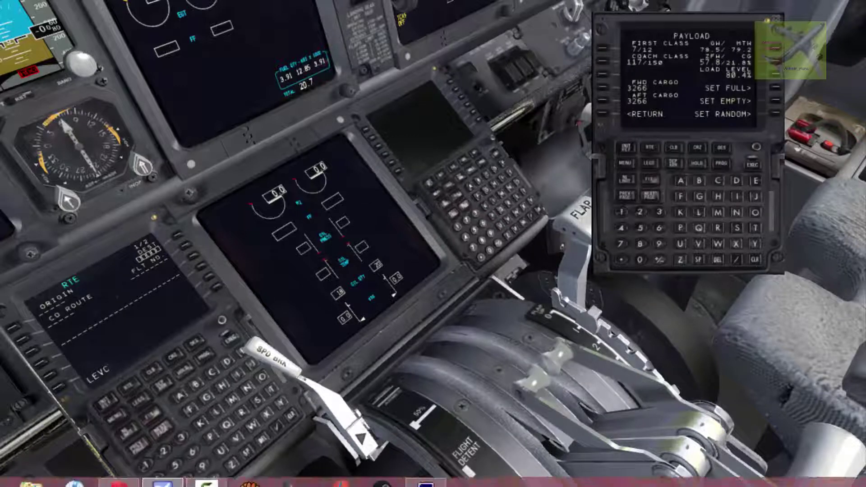
{"action": "left_click", "coordinate": [322, 480]}
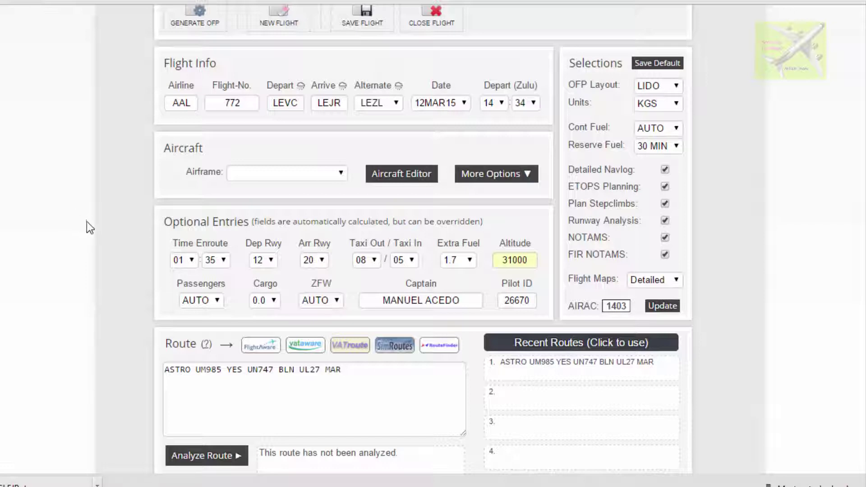
{"action": "left_click", "coordinate": [342, 174]}
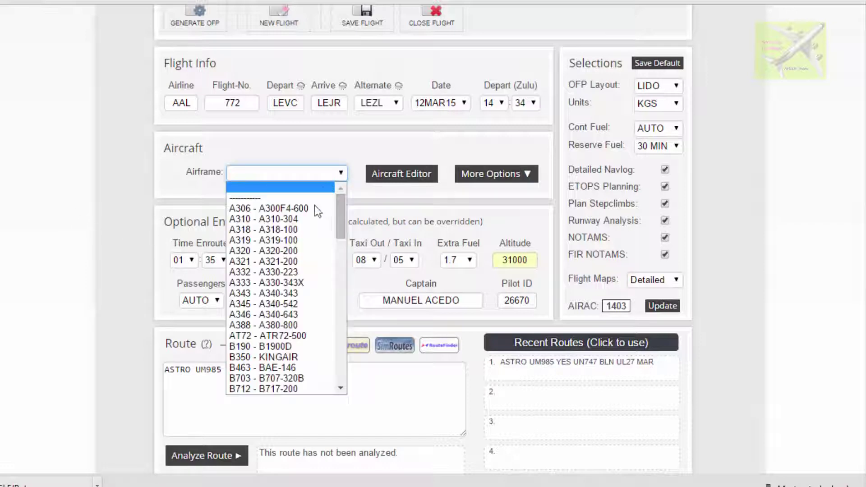
{"action": "left_click", "coordinate": [110, 280]}
{"action": "left_click", "coordinate": [219, 301]}
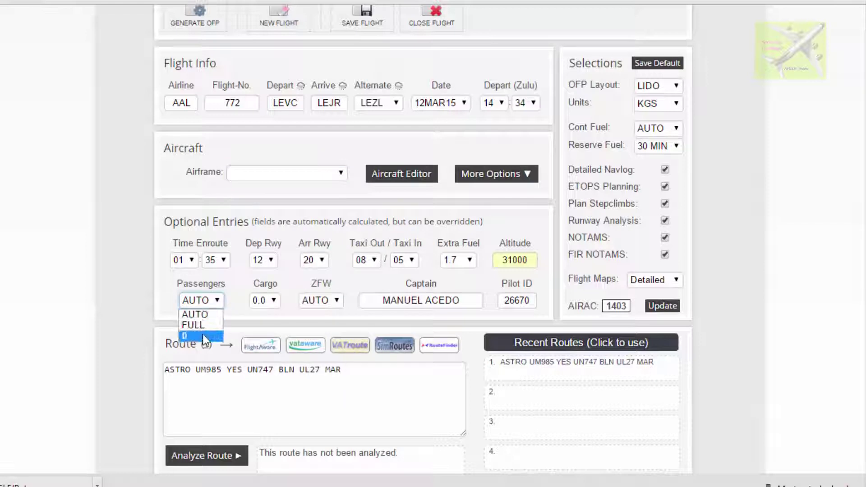
{"action": "left_click", "coordinate": [118, 188]}
- Select B738 - B737-800 as the flight's airframe
{"action": "left_click", "coordinate": [304, 178]}
{"action": "scroll", "coordinate": [273, 253], "scroll_direction": "down", "scroll_amount": 4}
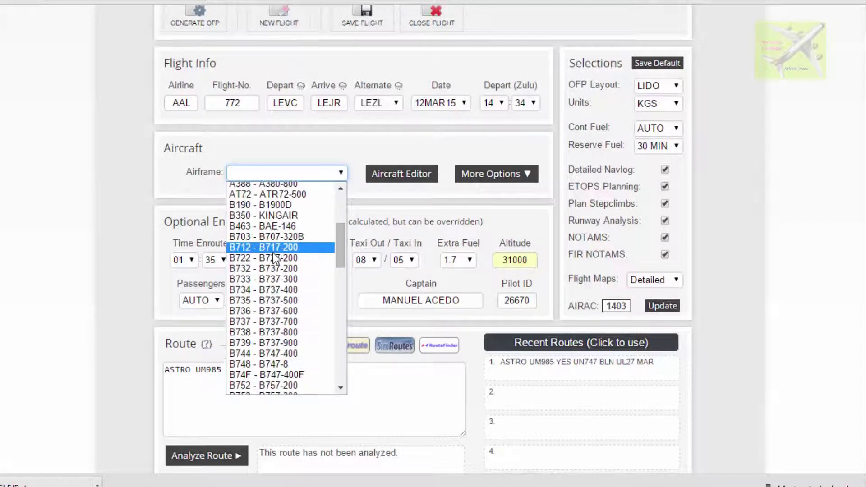
{"action": "left_click", "coordinate": [278, 331]}
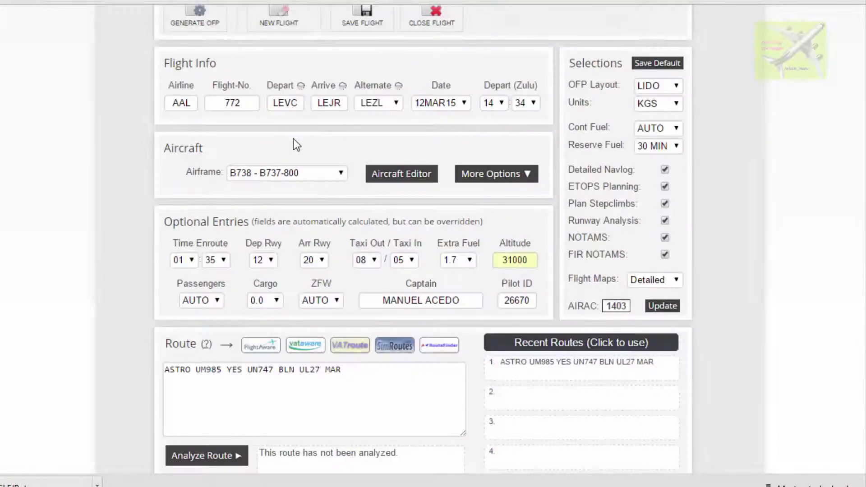
- Set the number of passengers to 127 in the optional entries
{"action": "scroll", "coordinate": [73, 247], "scroll_direction": "down", "scroll_amount": 2}
{"action": "left_click", "coordinate": [217, 231]}
{"action": "scroll", "coordinate": [195, 334], "scroll_direction": "down", "scroll_amount": 15}
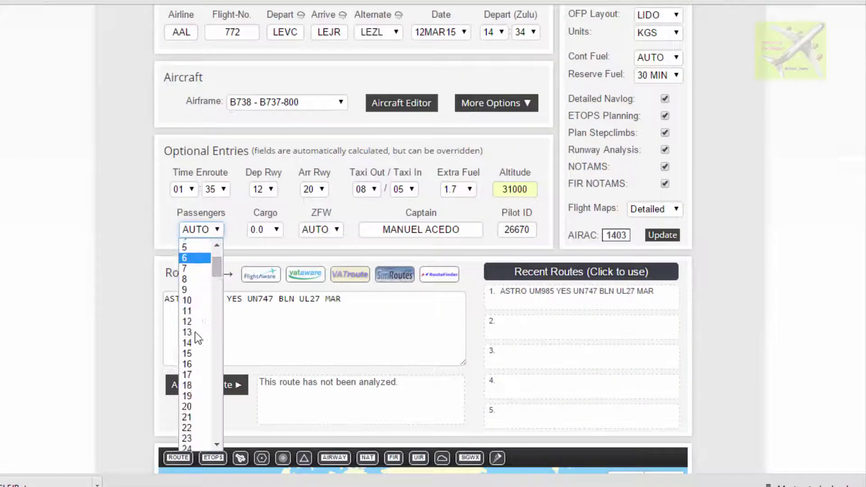
{"action": "scroll", "coordinate": [197, 332], "scroll_direction": "down", "scroll_amount": 5}
{"action": "scroll", "coordinate": [197, 326], "scroll_direction": "down", "scroll_amount": 4}
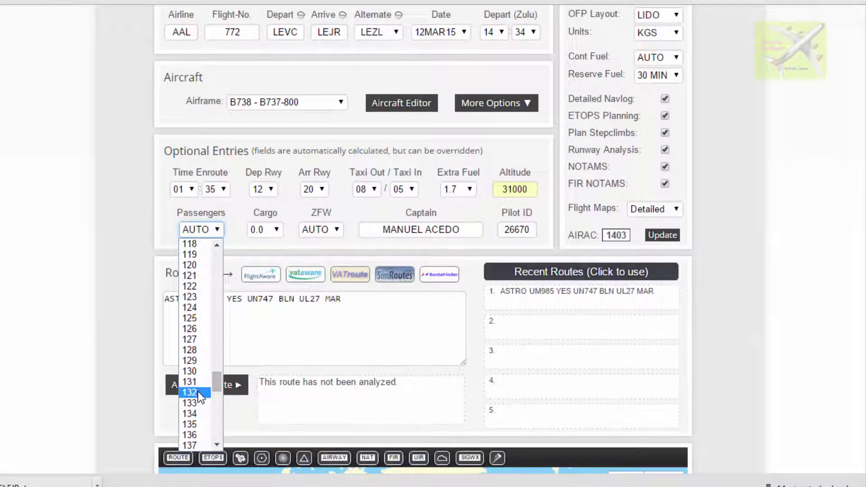
{"action": "scroll", "coordinate": [198, 393], "scroll_direction": "down", "scroll_amount": 4}
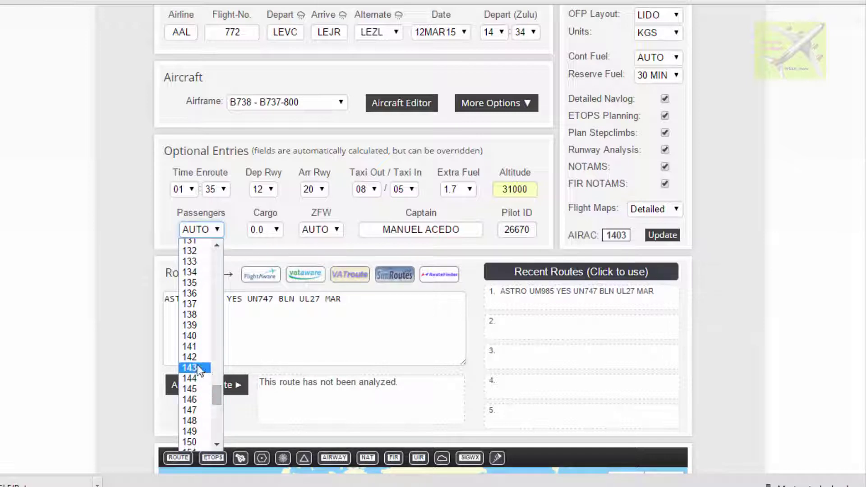
{"action": "scroll", "coordinate": [198, 270], "scroll_direction": "up", "scroll_amount": 4}
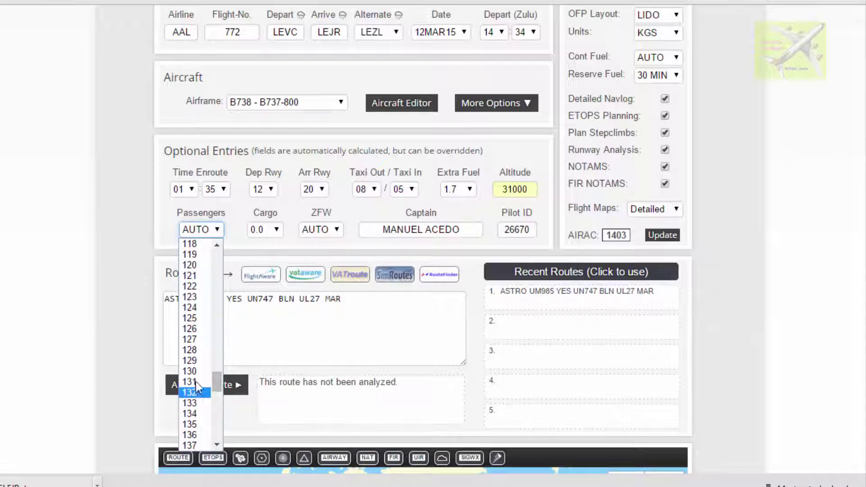
{"action": "left_click", "coordinate": [197, 342]}
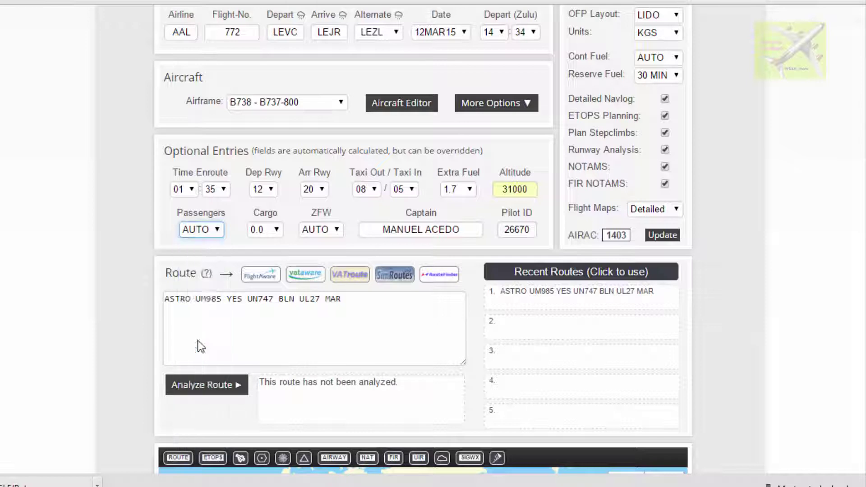
- Set the cargo weight to 6.5 in the optional entries
{"action": "left_click", "coordinate": [274, 228]}
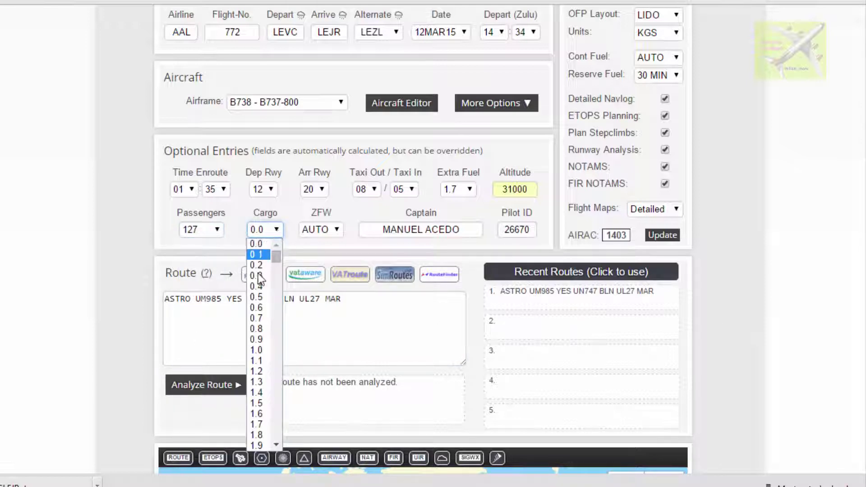
{"action": "scroll", "coordinate": [259, 316], "scroll_direction": "down", "scroll_amount": 18}
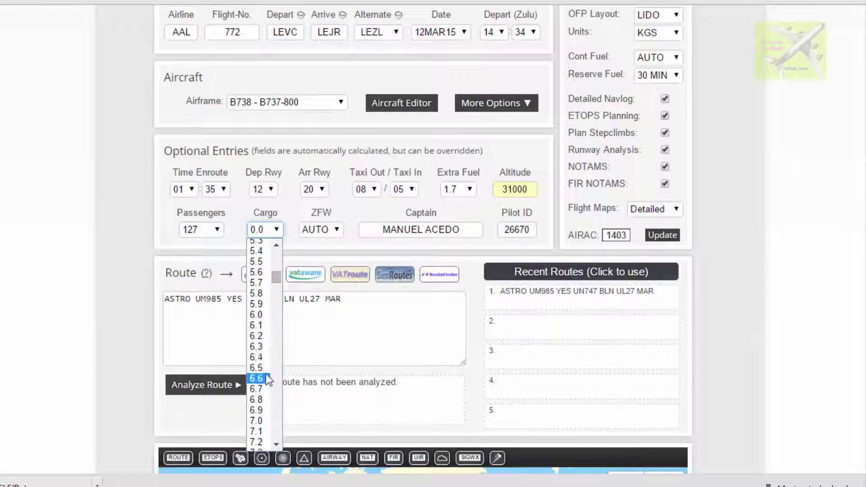
{"action": "left_click", "coordinate": [264, 368]}
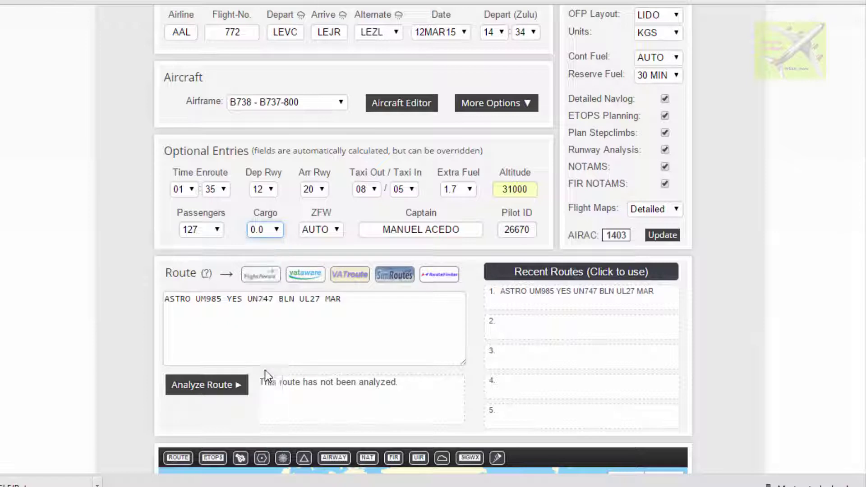
- Set the zero fuel weight (ZFW) to 57.8 in the optional entries
{"action": "left_click", "coordinate": [339, 230]}
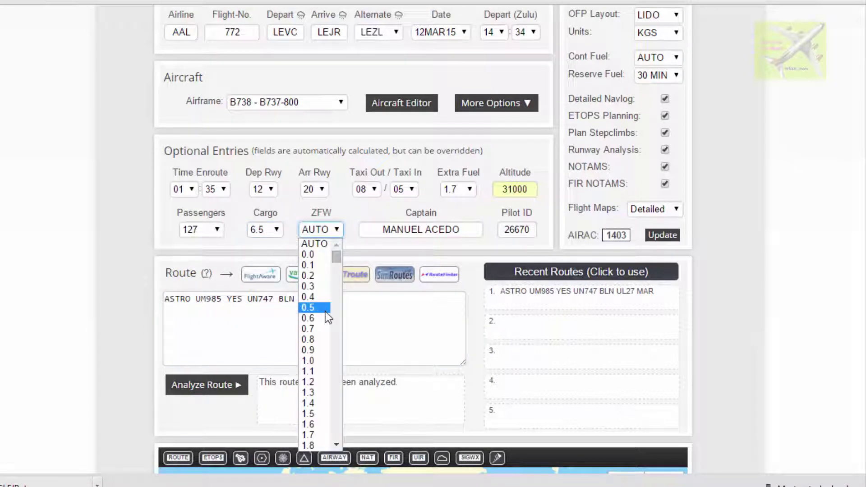
{"action": "scroll", "coordinate": [326, 312], "scroll_direction": "down", "scroll_amount": 20}
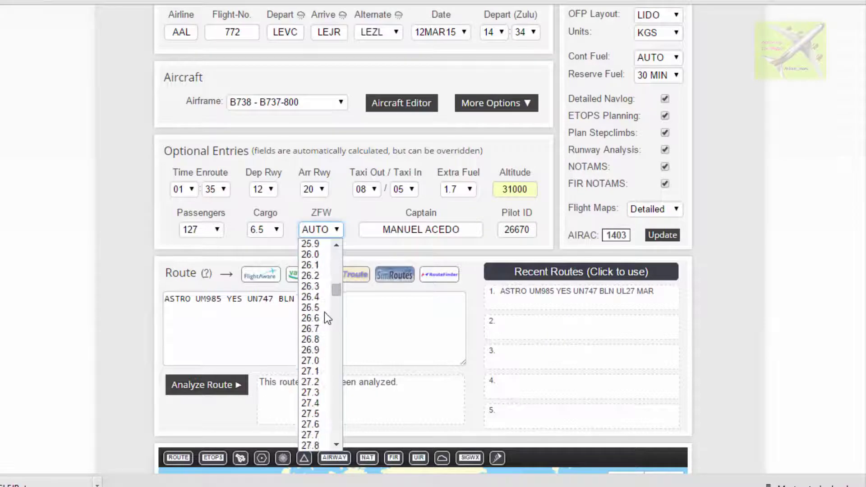
{"action": "scroll", "coordinate": [325, 312], "scroll_direction": "down", "scroll_amount": 20}
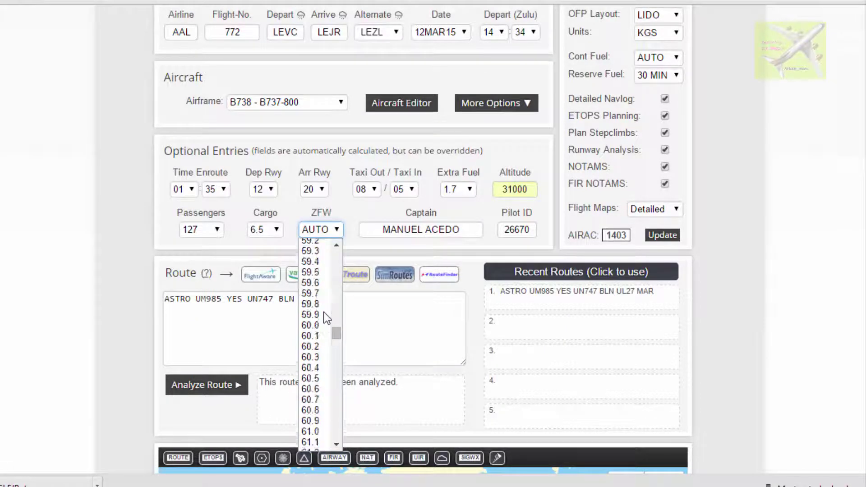
{"action": "scroll", "coordinate": [325, 315], "scroll_direction": "up", "scroll_amount": 7}
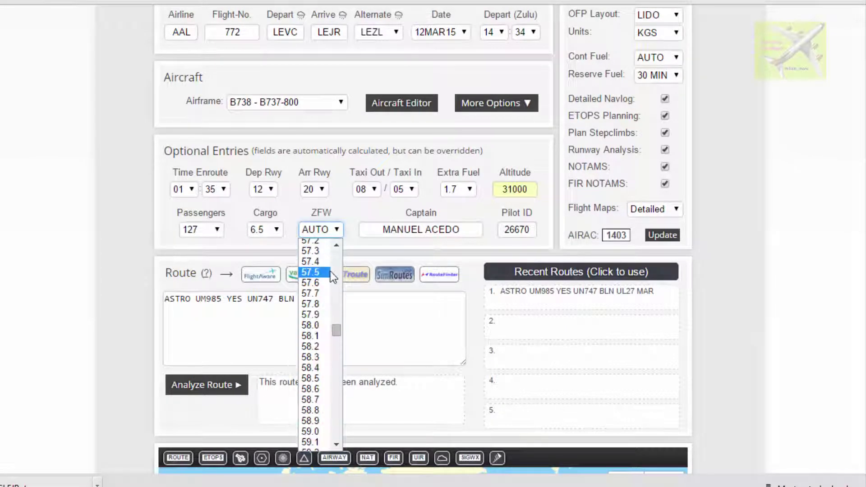
{"action": "left_click", "coordinate": [323, 304]}
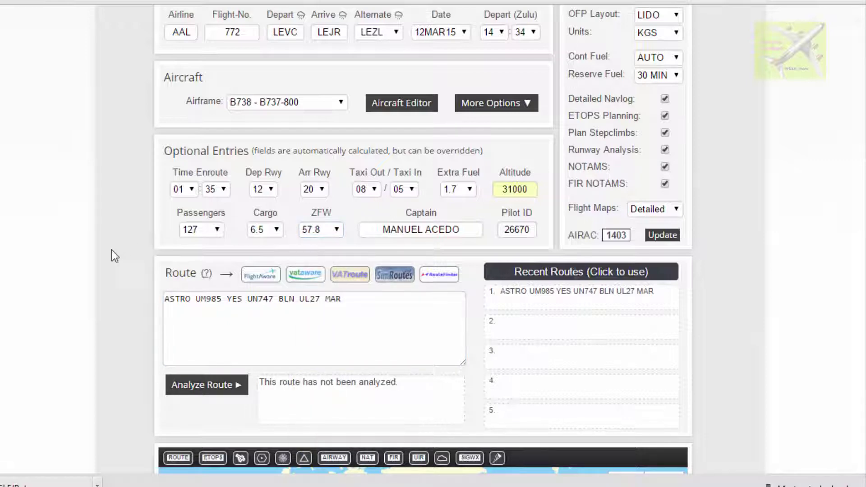
- Analyze the route ASTRO UM985 YES UN747 BLN UL27 MAR and inspect its plotted waypoints on the map
{"action": "scroll", "coordinate": [103, 252], "scroll_direction": "down", "scroll_amount": 3}
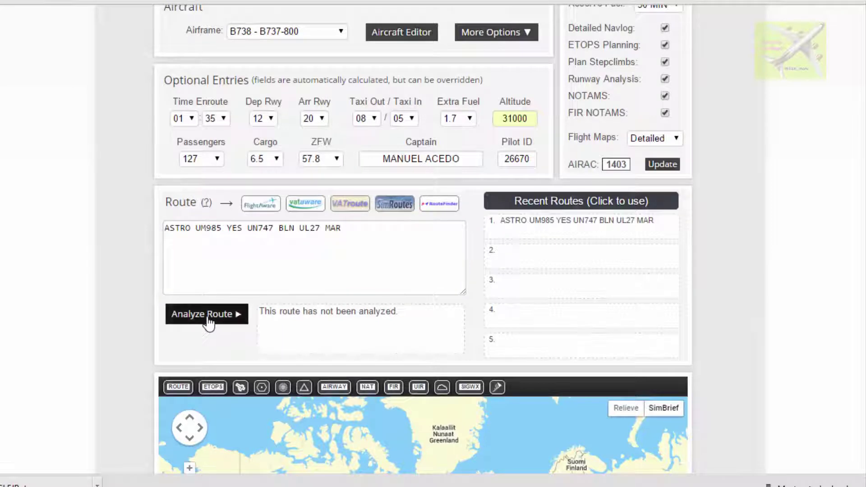
{"action": "left_click", "coordinate": [193, 316]}
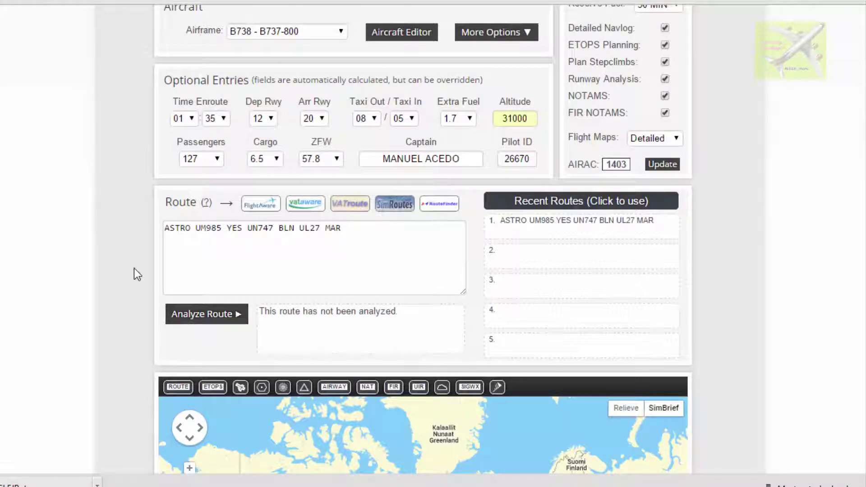
{"action": "scroll", "coordinate": [106, 269], "scroll_direction": "down", "scroll_amount": 3}
{"action": "scroll", "coordinate": [106, 269], "scroll_direction": "down", "scroll_amount": 3}
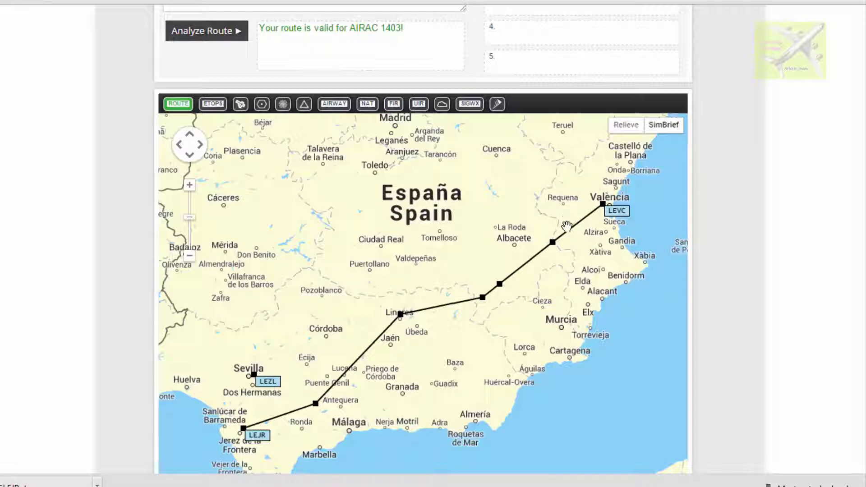
{"action": "mouse_move", "coordinate": [553, 247]}
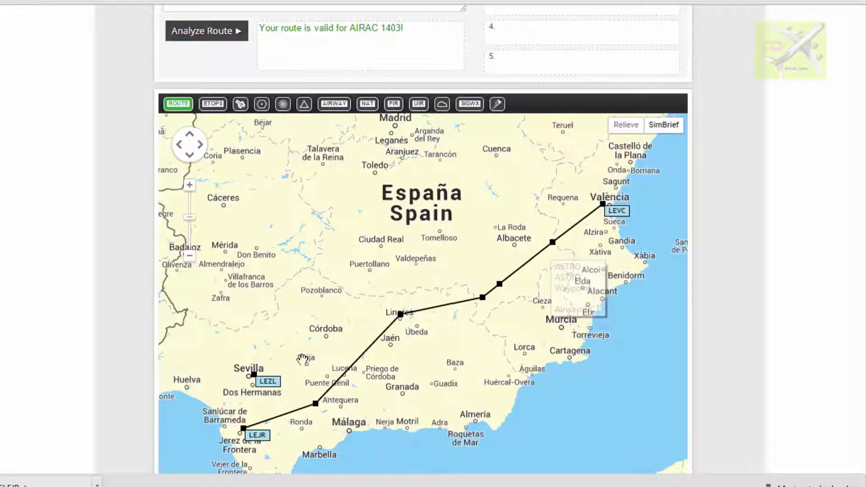
{"action": "mouse_move", "coordinate": [317, 410]}
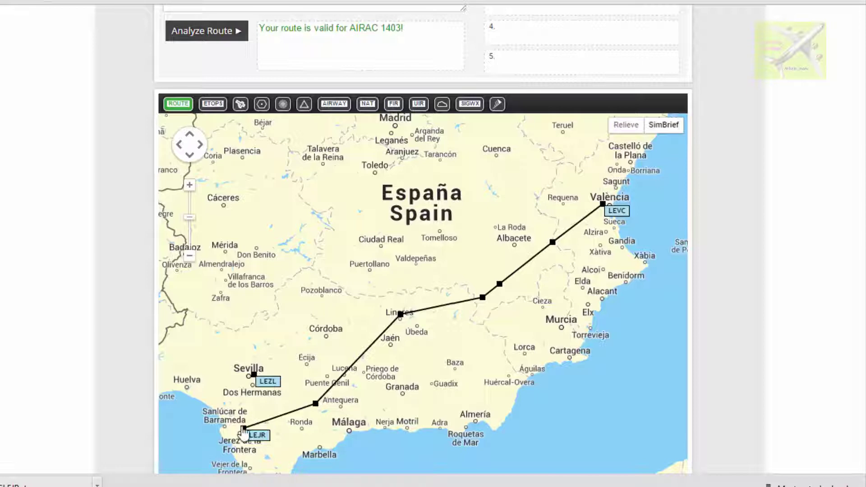
- Review the entered route and flight options against the LEVC to LEJR track drawn on the map
{"action": "scroll", "coordinate": [58, 125], "scroll_direction": "up", "scroll_amount": 6}
{"action": "scroll", "coordinate": [59, 125], "scroll_direction": "down", "scroll_amount": 2}
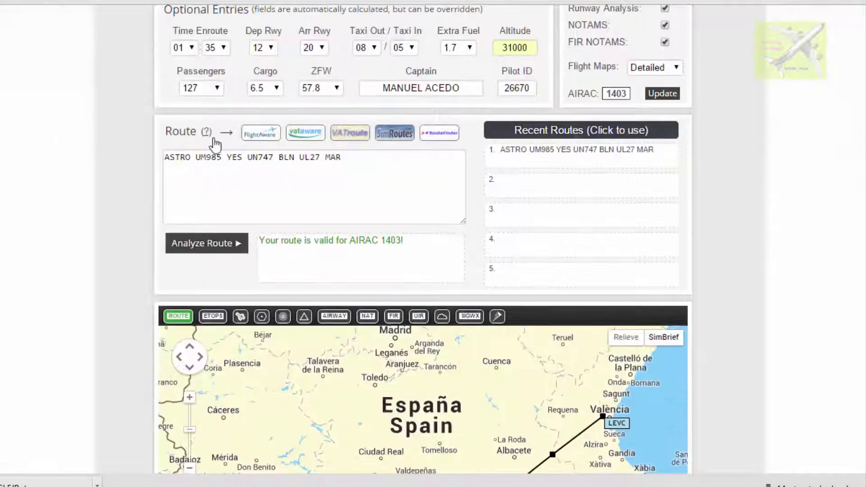
{"action": "scroll", "coordinate": [452, 195], "scroll_direction": "down", "scroll_amount": 3}
{"action": "scroll", "coordinate": [788, 249], "scroll_direction": "down", "scroll_amount": 5}
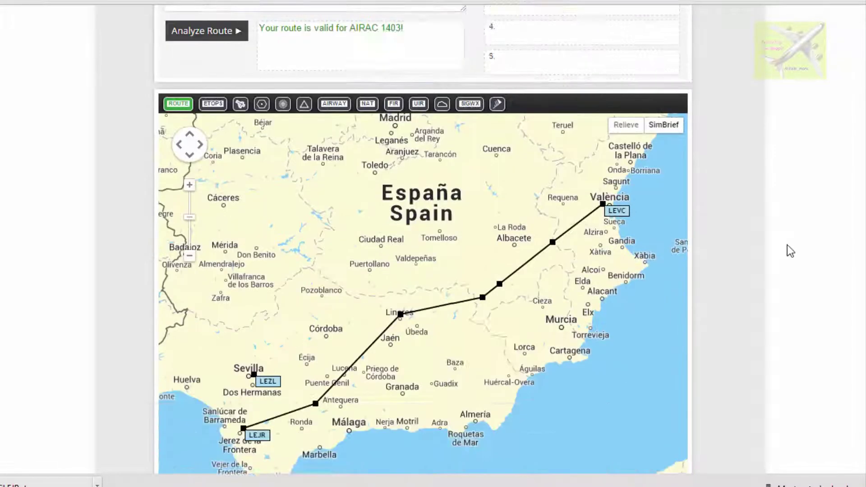
{"action": "scroll", "coordinate": [735, 150], "scroll_direction": "up", "scroll_amount": 2}
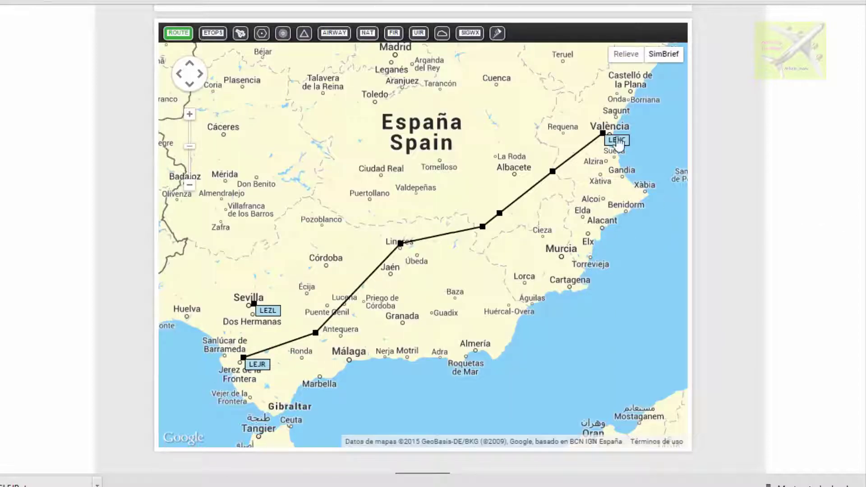
{"action": "scroll", "coordinate": [508, 248], "scroll_direction": "up", "scroll_amount": 5}
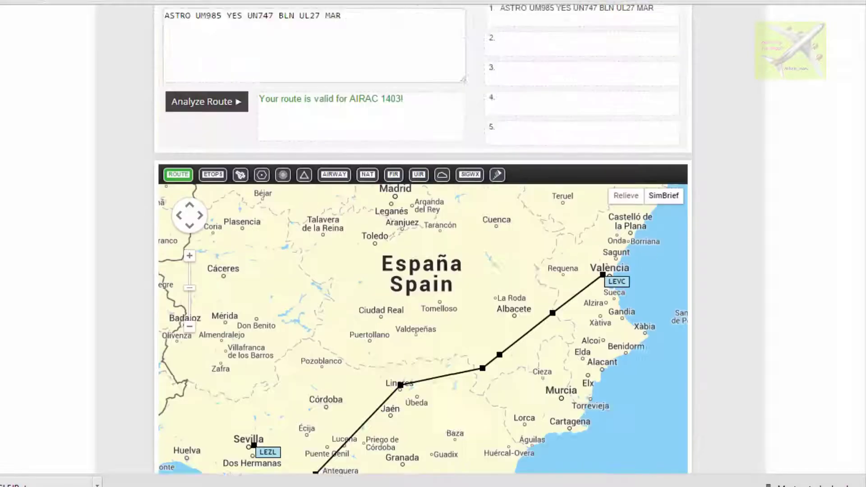
{"action": "scroll", "coordinate": [422, 244], "scroll_direction": "down", "scroll_amount": 3}
{"action": "scroll", "coordinate": [422, 243], "scroll_direction": "up", "scroll_amount": 5}
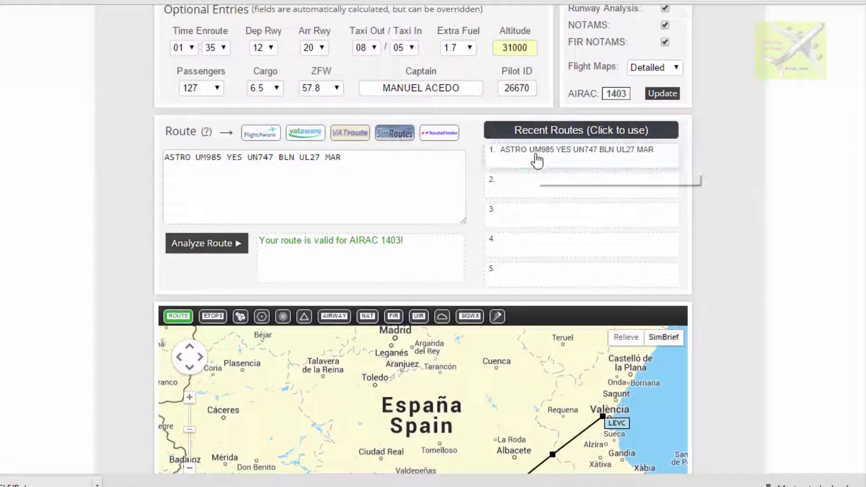
{"action": "scroll", "coordinate": [72, 190], "scroll_direction": "down", "scroll_amount": 6}
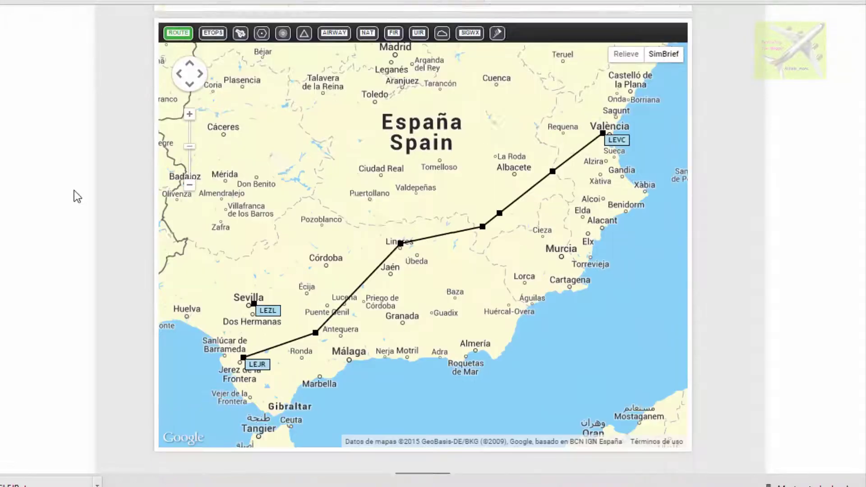
{"action": "scroll", "coordinate": [74, 190], "scroll_direction": "up", "scroll_amount": 8}
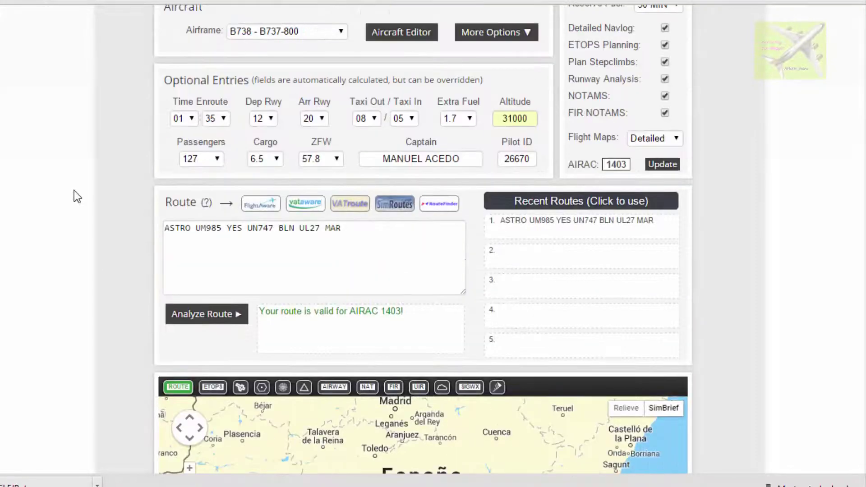
{"action": "scroll", "coordinate": [74, 191], "scroll_direction": "down", "scroll_amount": 8}
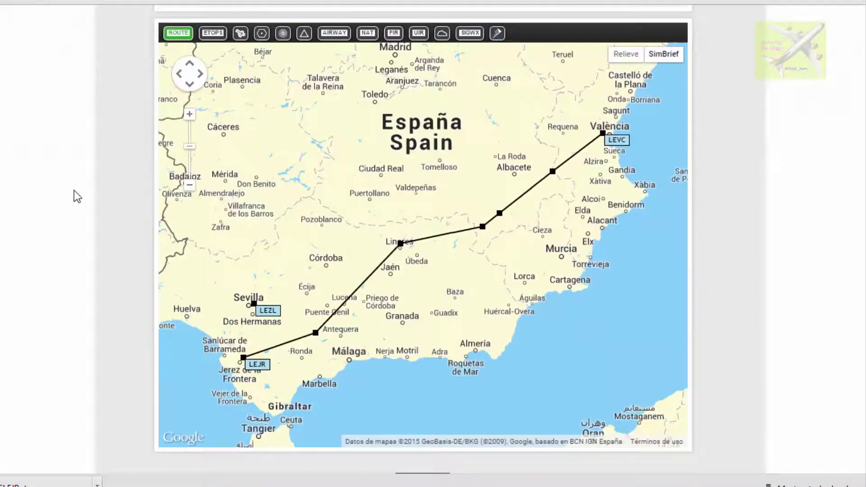
{"action": "scroll", "coordinate": [74, 190], "scroll_direction": "up", "scroll_amount": 8}
{"action": "scroll", "coordinate": [163, 161], "scroll_direction": "down", "scroll_amount": 2}
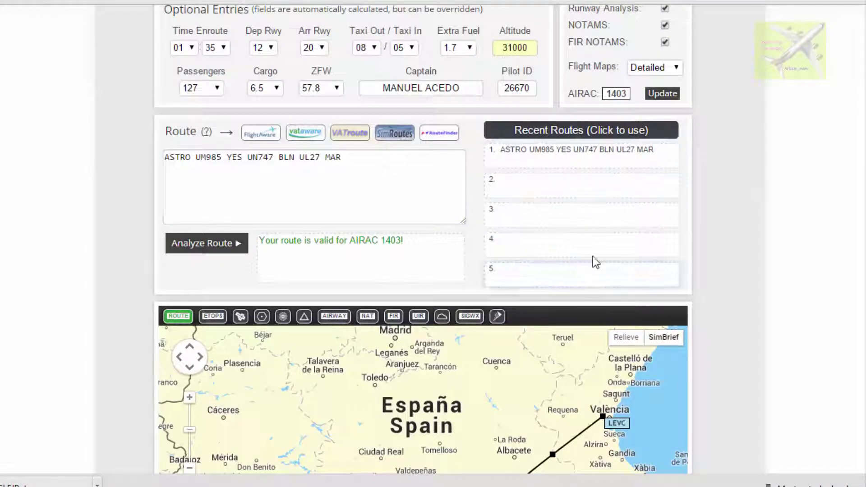
- Generate the operational flight plan (OFP) with the chosen options, accepting the overwrite of previously generated plans
{"action": "scroll", "coordinate": [849, 185], "scroll_direction": "up", "scroll_amount": 10}
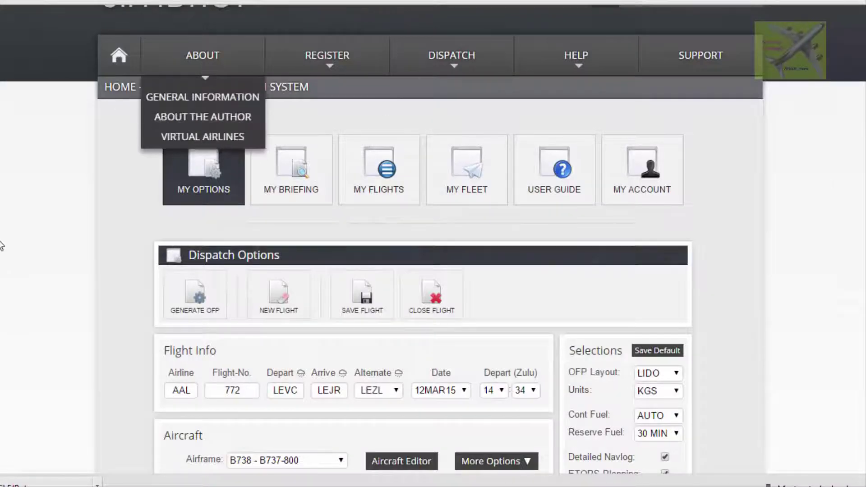
{"action": "scroll", "coordinate": [47, 272], "scroll_direction": "down", "scroll_amount": 3}
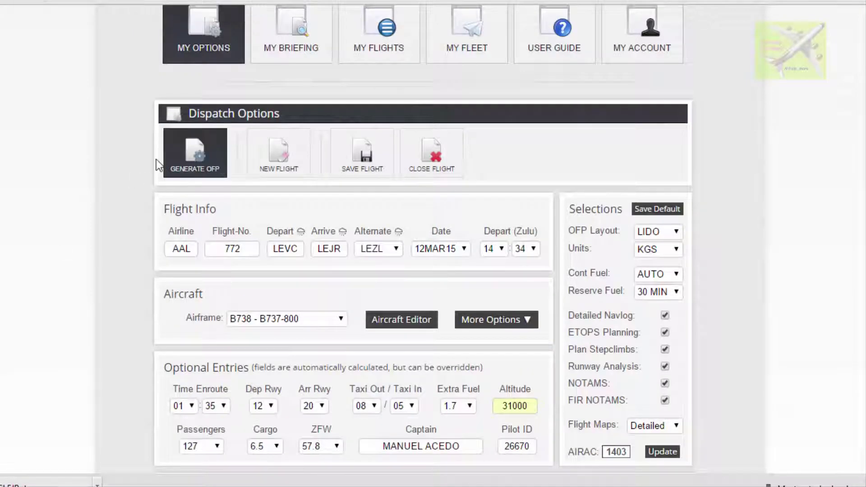
{"action": "left_click", "coordinate": [189, 160]}
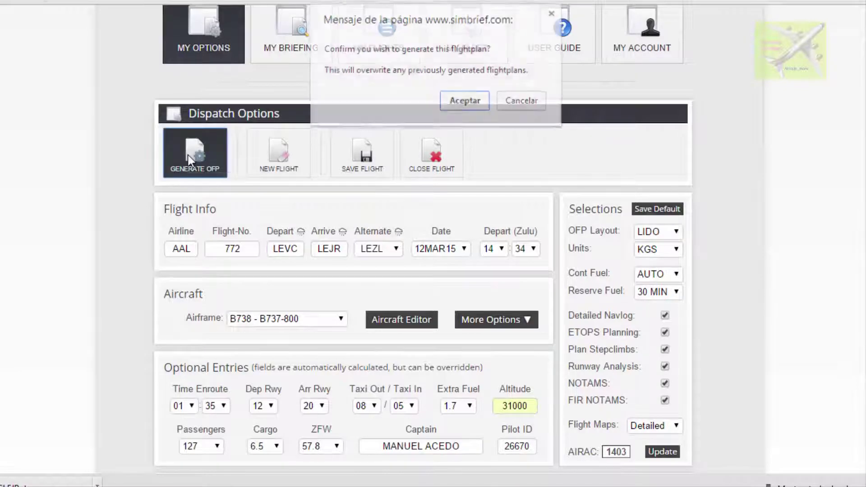
{"action": "left_click", "coordinate": [471, 100]}
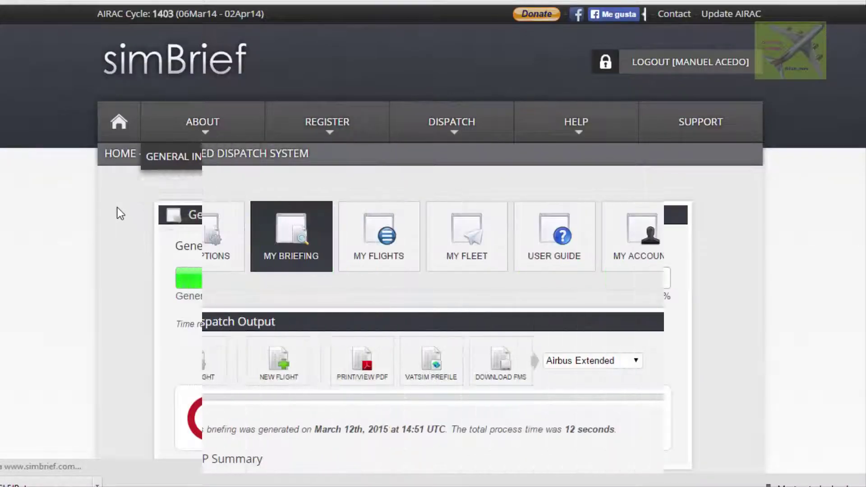
- Review the OFP Summary of the generated briefing, marking the block fuel and extra fuel values, and view the route map
{"action": "scroll", "coordinate": [112, 215], "scroll_direction": "down", "scroll_amount": 5}
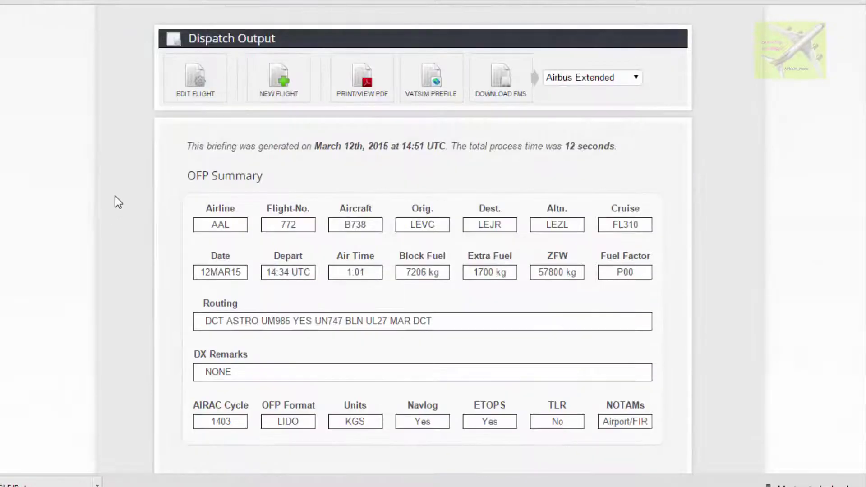
{"action": "scroll", "coordinate": [106, 185], "scroll_direction": "down", "scroll_amount": 2}
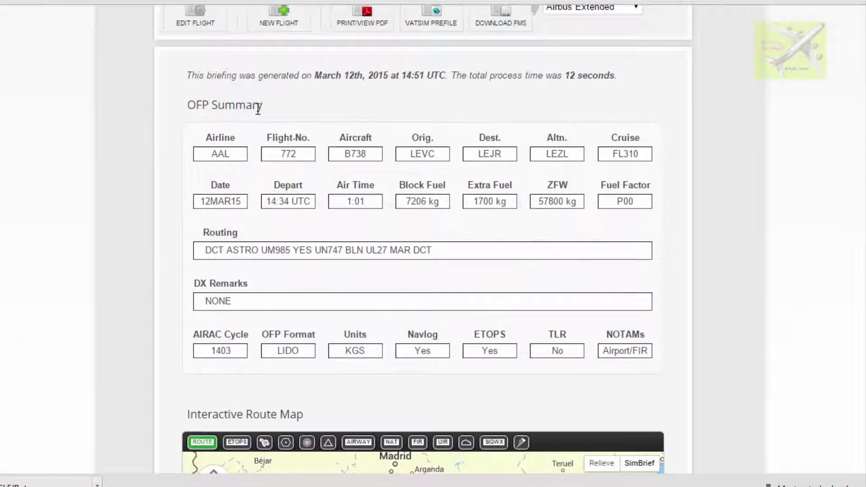
{"action": "triple_click", "coordinate": [409, 201]}
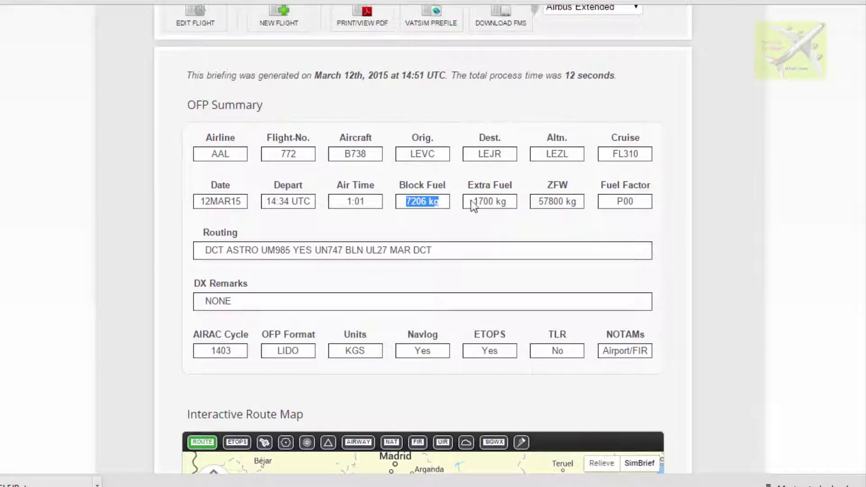
{"action": "left_click_drag", "start_coordinate": [479, 201], "coordinate": [515, 206]}
{"action": "scroll", "coordinate": [79, 212], "scroll_direction": "up", "scroll_amount": 2}
{"action": "scroll", "coordinate": [83, 210], "scroll_direction": "down", "scroll_amount": 6}
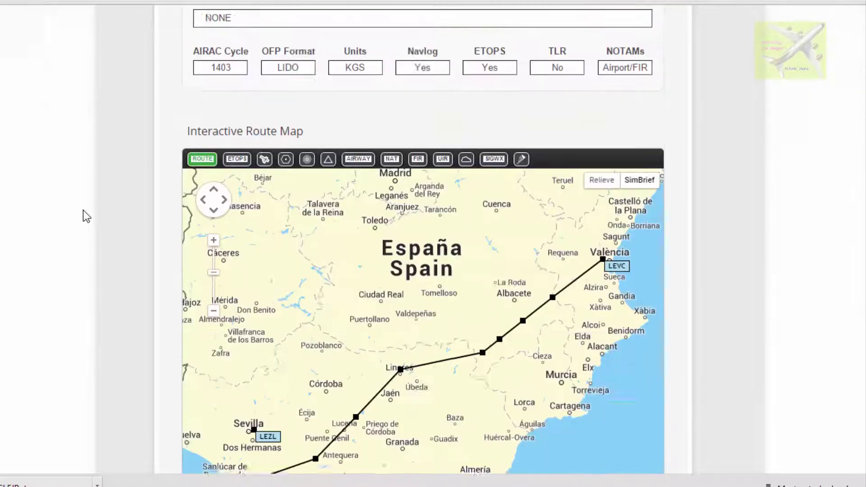
- Read through the operational flight plan in the paperwork preview, from the planning summary and planned fuel to the times and weights
{"action": "scroll", "coordinate": [83, 211], "scroll_direction": "down", "scroll_amount": 10}
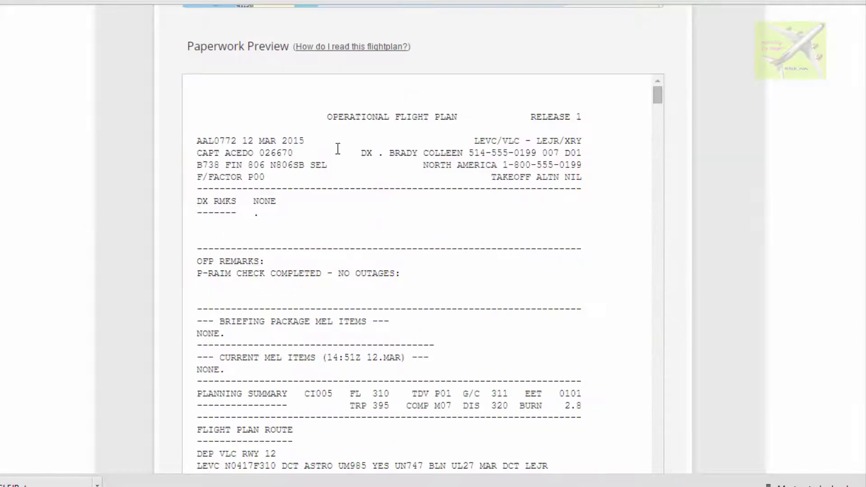
{"action": "scroll", "coordinate": [282, 237], "scroll_direction": "down", "scroll_amount": 8}
{"action": "scroll", "coordinate": [284, 237], "scroll_direction": "up", "scroll_amount": 9}
{"action": "scroll", "coordinate": [284, 237], "scroll_direction": "down", "scroll_amount": 5}
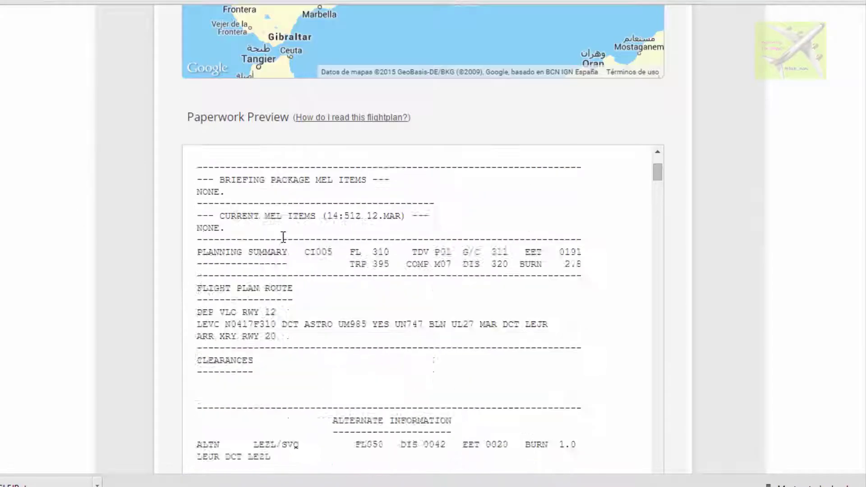
{"action": "scroll", "coordinate": [280, 238], "scroll_direction": "down", "scroll_amount": 8}
{"action": "scroll", "coordinate": [251, 230], "scroll_direction": "up", "scroll_amount": 2}
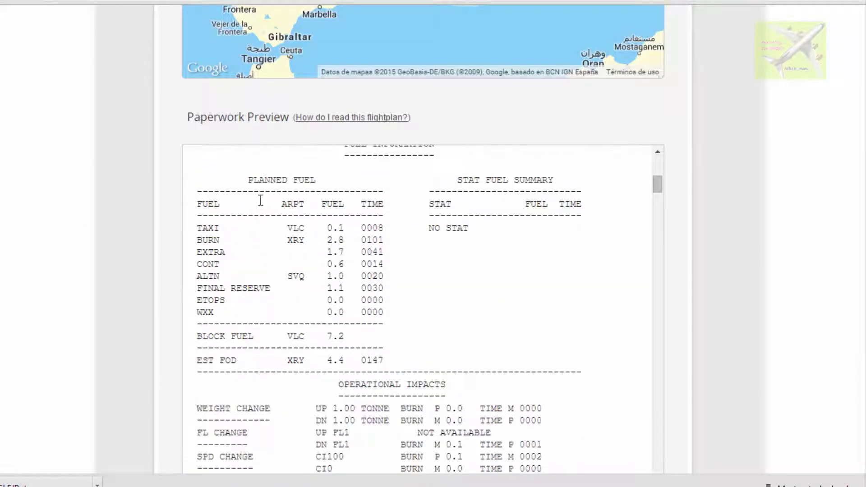
{"action": "scroll", "coordinate": [271, 180], "scroll_direction": "down", "scroll_amount": 10}
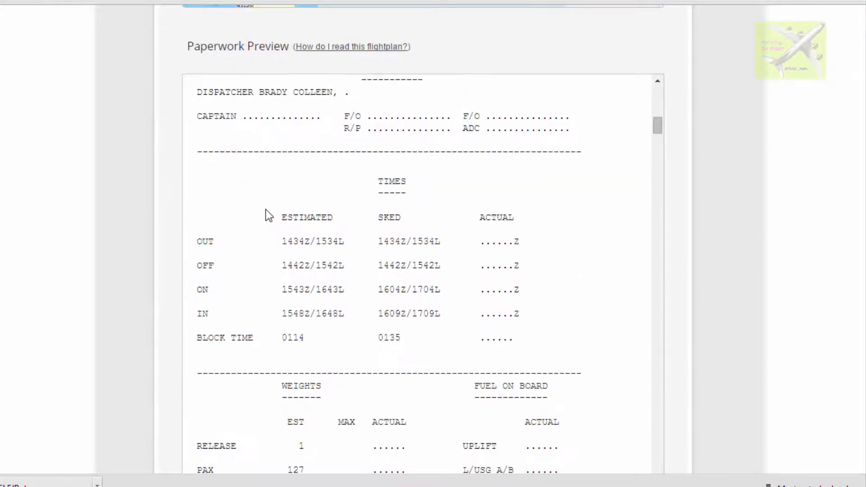
- Open the PDF version of the briefing and look through its fuel information and weights pages
{"action": "scroll", "coordinate": [266, 213], "scroll_direction": "up", "scroll_amount": 6}
{"action": "scroll", "coordinate": [296, 175], "scroll_direction": "up", "scroll_amount": 8}
{"action": "scroll", "coordinate": [113, 215], "scroll_direction": "up", "scroll_amount": 15}
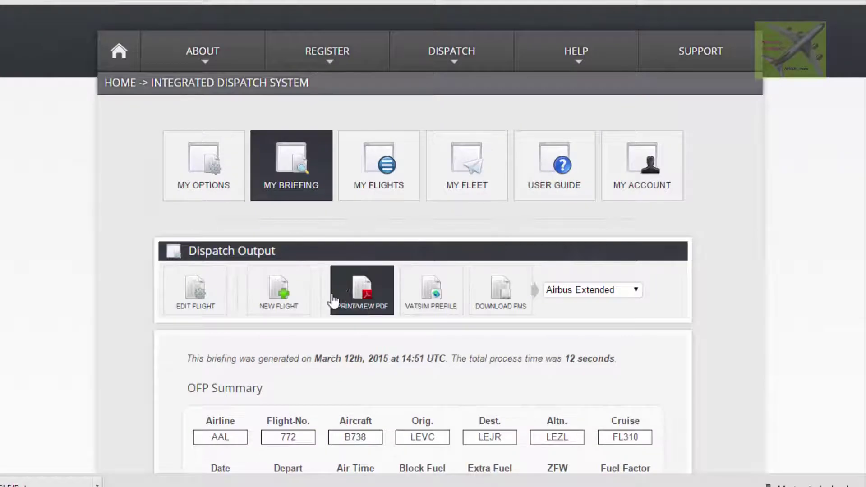
{"action": "left_click", "coordinate": [361, 289]}
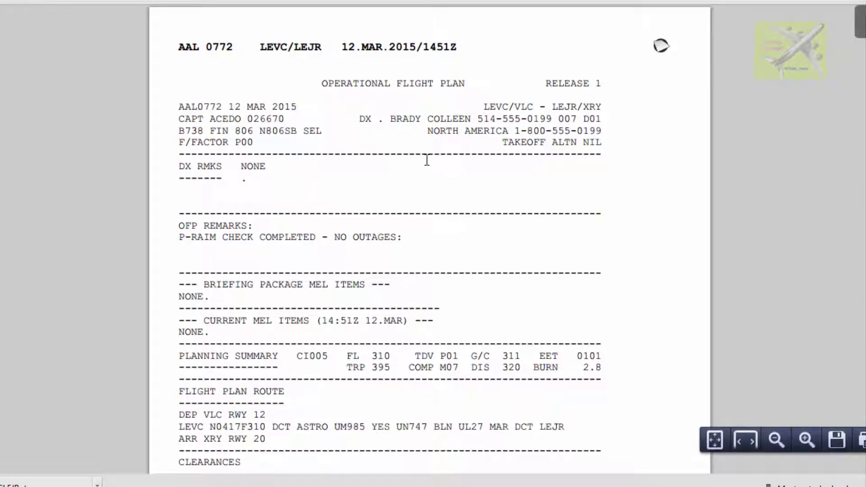
{"action": "scroll", "coordinate": [272, 153], "scroll_direction": "down", "scroll_amount": 15}
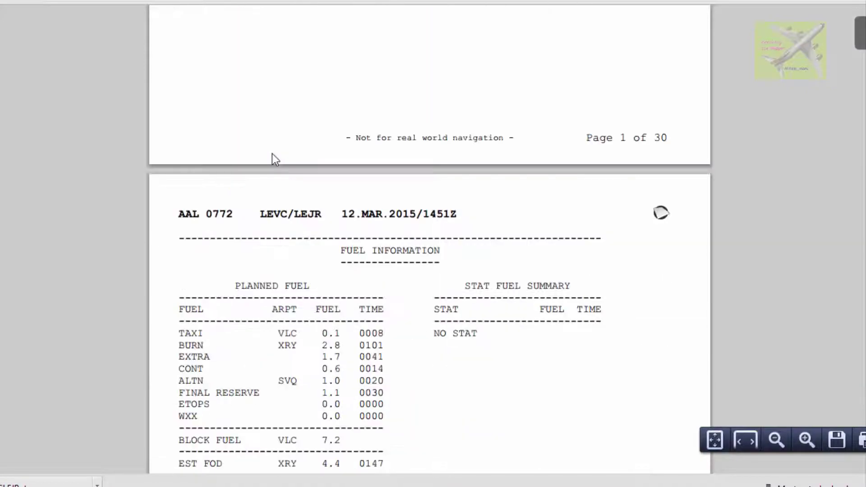
{"action": "scroll", "coordinate": [272, 154], "scroll_direction": "down", "scroll_amount": 20}
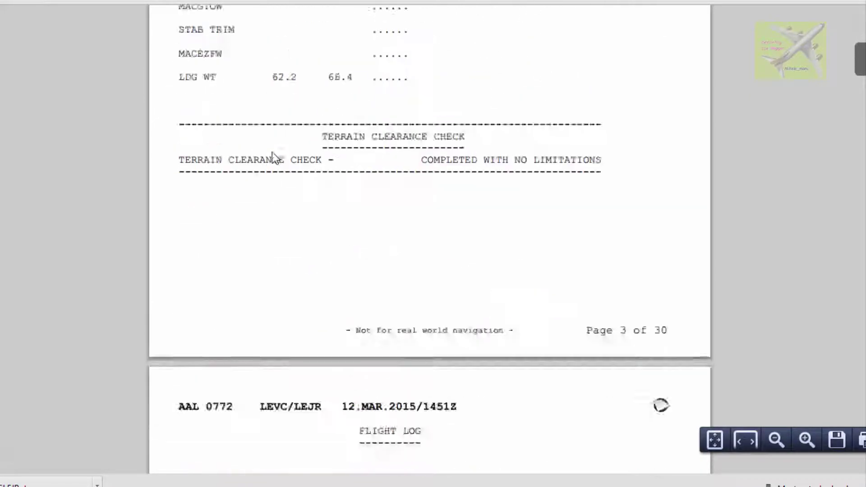
- Examine the flight log in the PDF, following the waypoint entries as far as LEJR
{"action": "scroll", "coordinate": [270, 151], "scroll_direction": "down", "scroll_amount": 9}
{"action": "scroll", "coordinate": [270, 148], "scroll_direction": "up", "scroll_amount": 7}
{"action": "scroll", "coordinate": [275, 148], "scroll_direction": "down", "scroll_amount": 7}
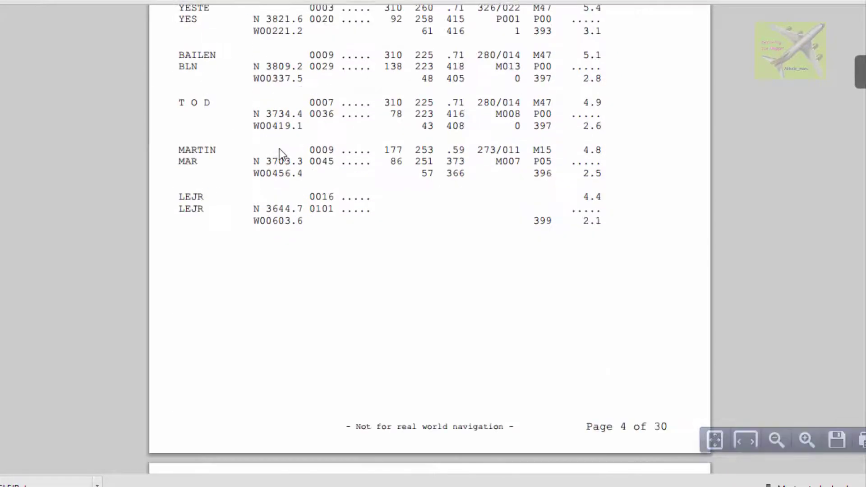
{"action": "scroll", "coordinate": [280, 154], "scroll_direction": "up", "scroll_amount": 6}
{"action": "scroll", "coordinate": [280, 270], "scroll_direction": "down", "scroll_amount": 20}
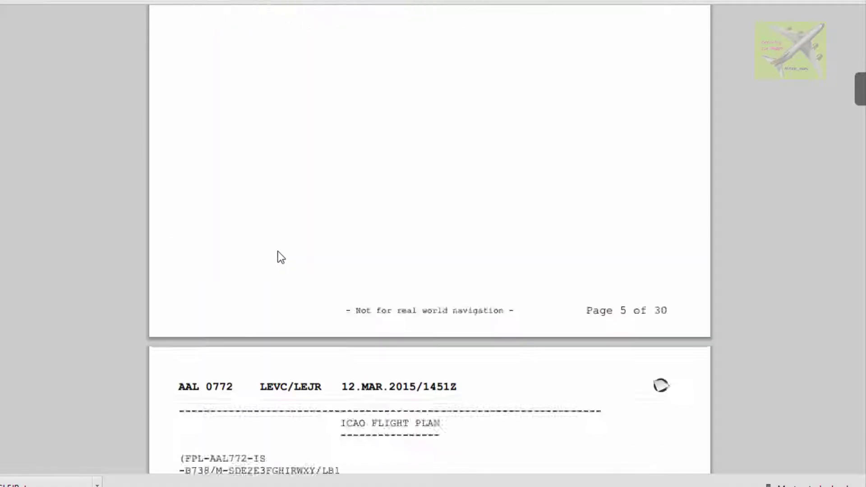
- Examine the wind information table, marking the climb temperatures and the FL310 wind entries at XEBAR and YES
{"action": "scroll", "coordinate": [278, 251], "scroll_direction": "up", "scroll_amount": 7}
{"action": "scroll", "coordinate": [277, 249], "scroll_direction": "up", "scroll_amount": 3}
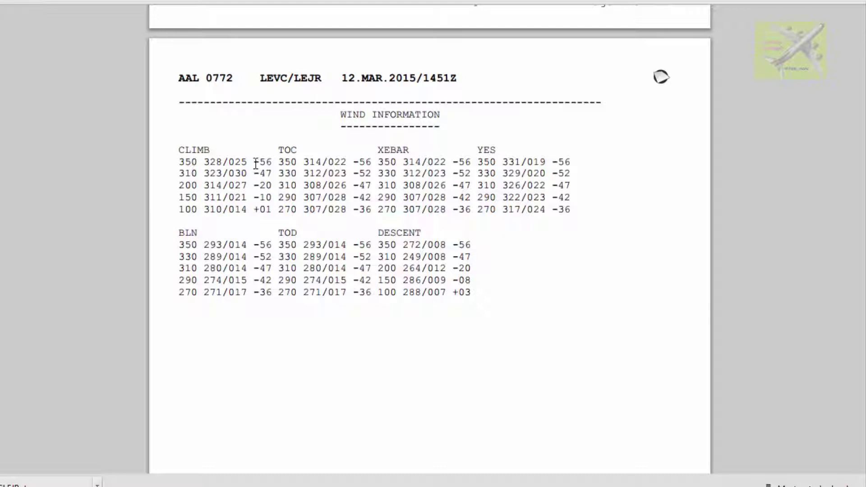
{"action": "left_click_drag", "start_coordinate": [265, 161], "coordinate": [268, 200]}
{"action": "left_click", "coordinate": [269, 201]}
{"action": "left_click_drag", "start_coordinate": [373, 184], "coordinate": [440, 186]}
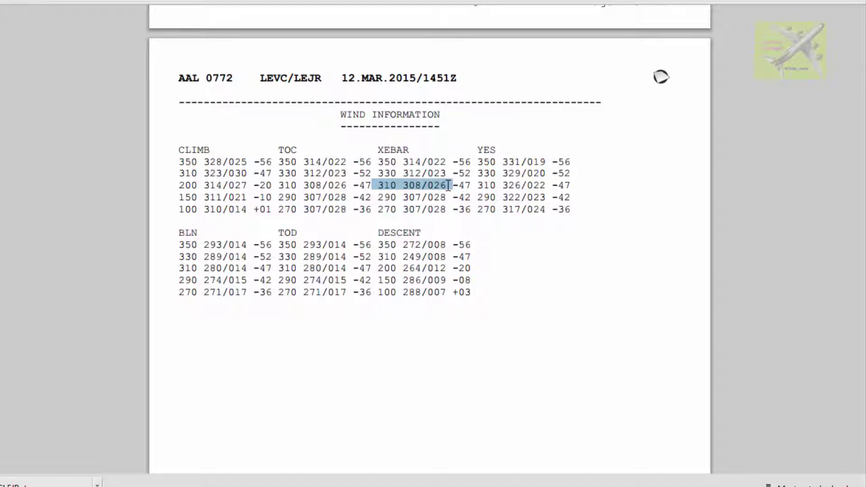
{"action": "left_click", "coordinate": [354, 185]}
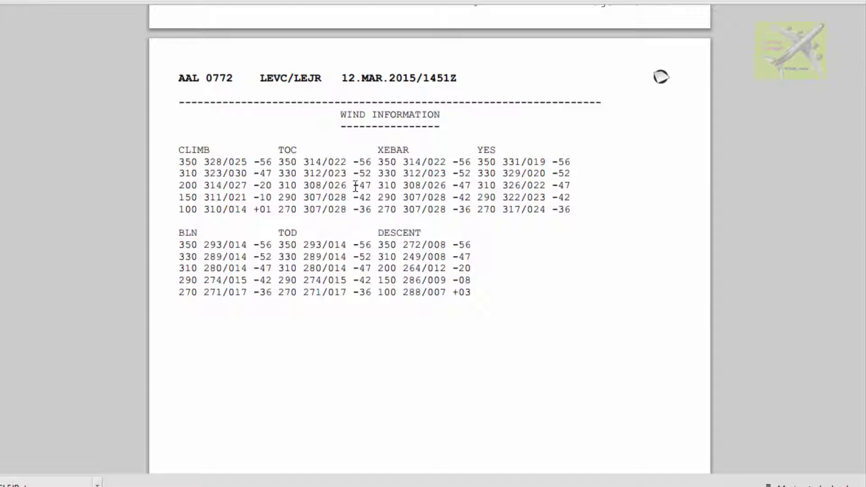
{"action": "left_click_drag", "start_coordinate": [376, 185], "coordinate": [465, 185]}
{"action": "left_click", "coordinate": [480, 185]}
{"action": "left_click_drag", "start_coordinate": [478, 186], "coordinate": [565, 185]}
{"action": "left_click", "coordinate": [450, 196]}
- Skim the NOTAMs and the destination and alternate airport weather reports in the PDF
{"action": "scroll", "coordinate": [186, 185], "scroll_direction": "down", "scroll_amount": 3}
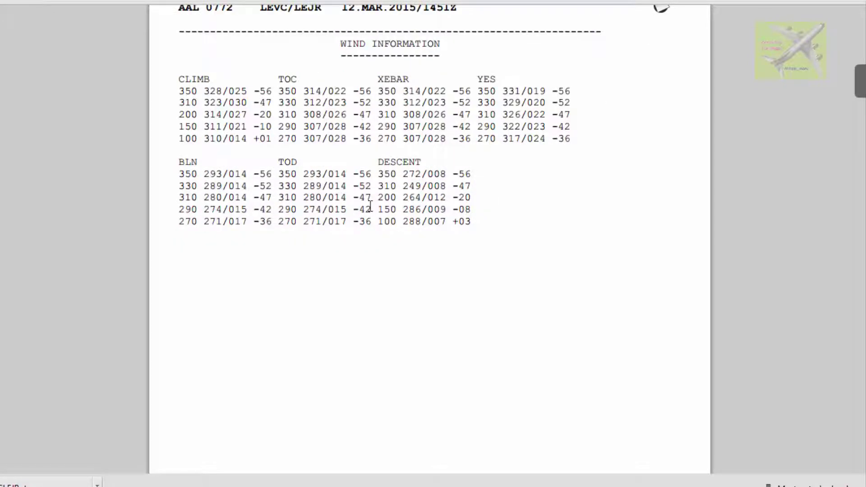
{"action": "scroll", "coordinate": [370, 206], "scroll_direction": "down", "scroll_amount": 20}
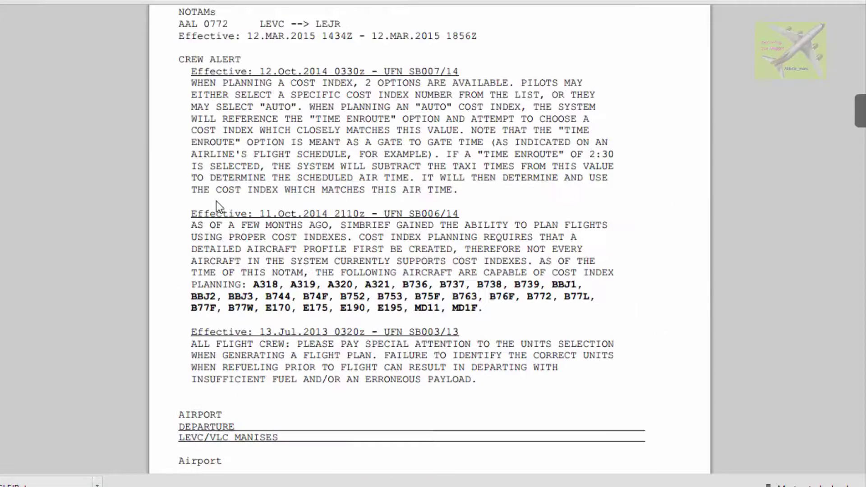
{"action": "scroll", "coordinate": [215, 201], "scroll_direction": "down", "scroll_amount": 20}
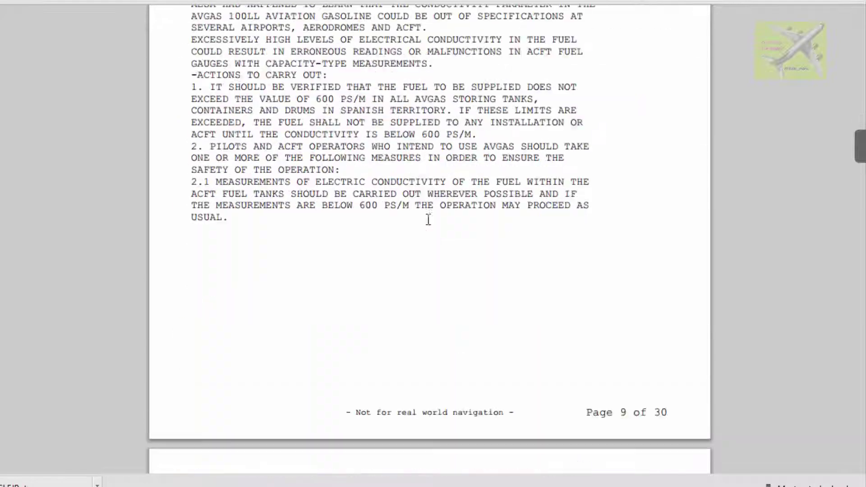
{"action": "scroll", "coordinate": [429, 239], "scroll_direction": "down", "scroll_amount": 20}
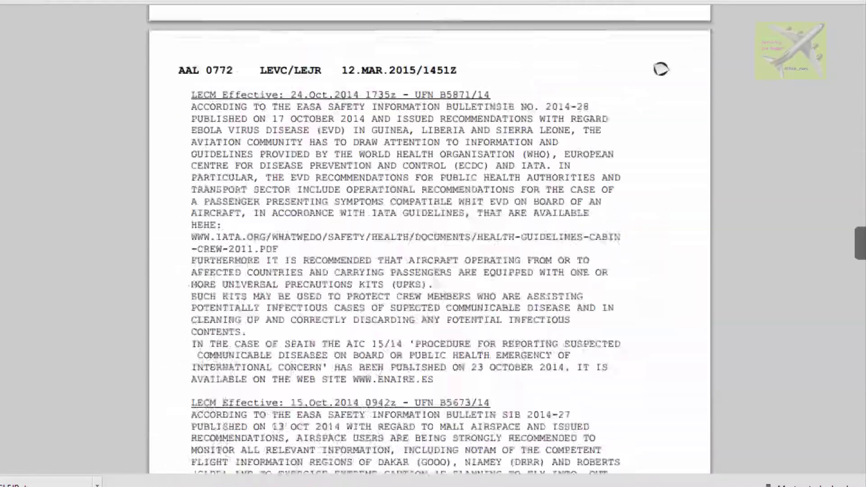
{"action": "scroll", "coordinate": [430, 239], "scroll_direction": "down", "scroll_amount": 20}
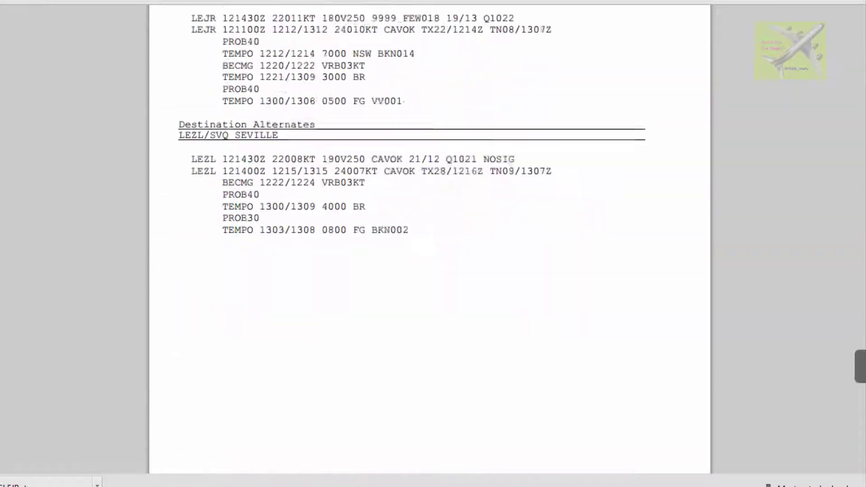
- Examine the route, SigWx and UAD wind charts at the end of the PDF, and close the document
{"action": "scroll", "coordinate": [430, 239], "scroll_direction": "up", "scroll_amount": 6}
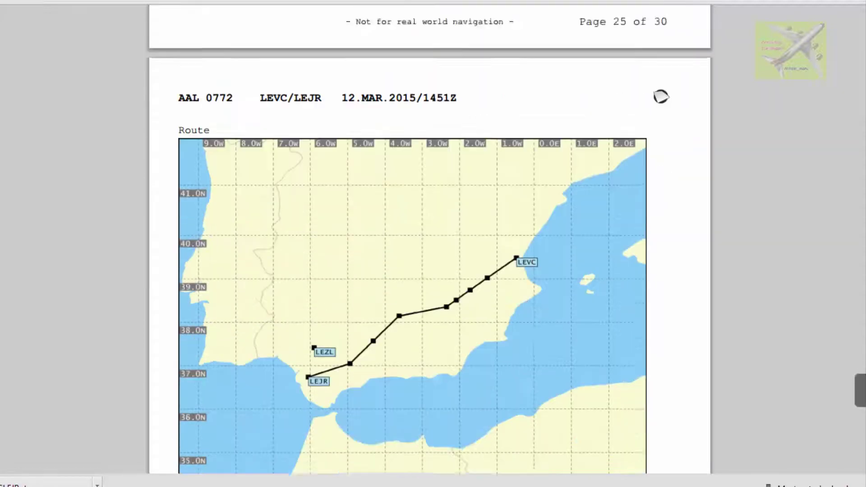
{"action": "scroll", "coordinate": [429, 239], "scroll_direction": "down", "scroll_amount": 14}
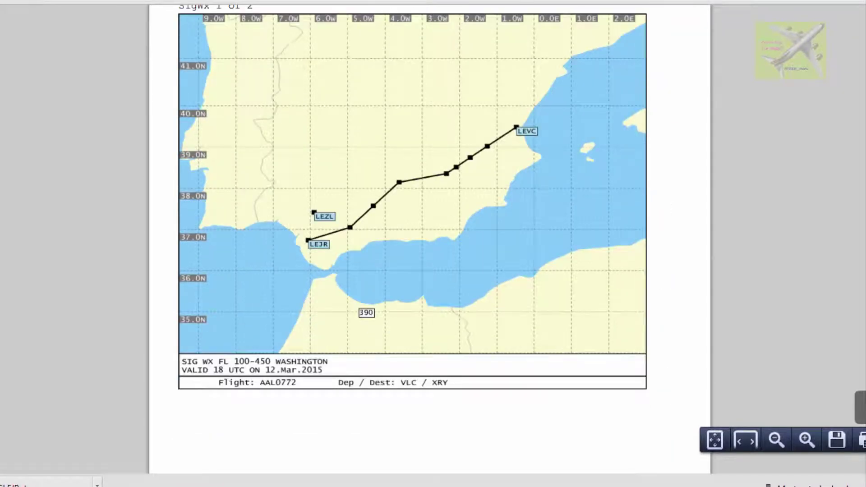
{"action": "scroll", "coordinate": [429, 239], "scroll_direction": "down", "scroll_amount": 15}
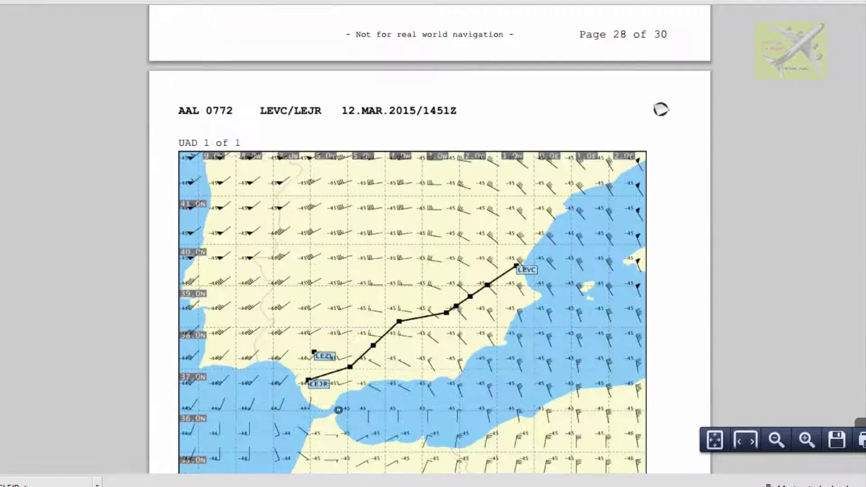
{"action": "scroll", "coordinate": [429, 239], "scroll_direction": "down", "scroll_amount": 3}
{"action": "scroll", "coordinate": [721, 185], "scroll_direction": "up", "scroll_amount": 2}
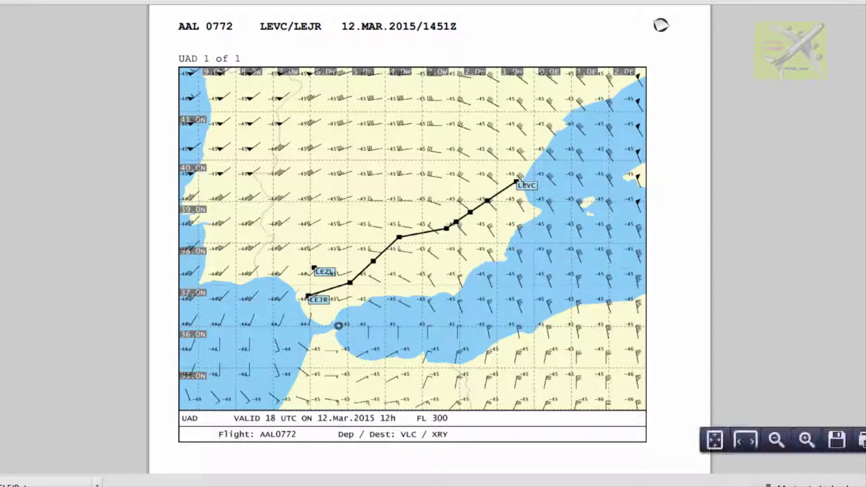
{"action": "scroll", "coordinate": [429, 243], "scroll_direction": "up", "scroll_amount": 20}
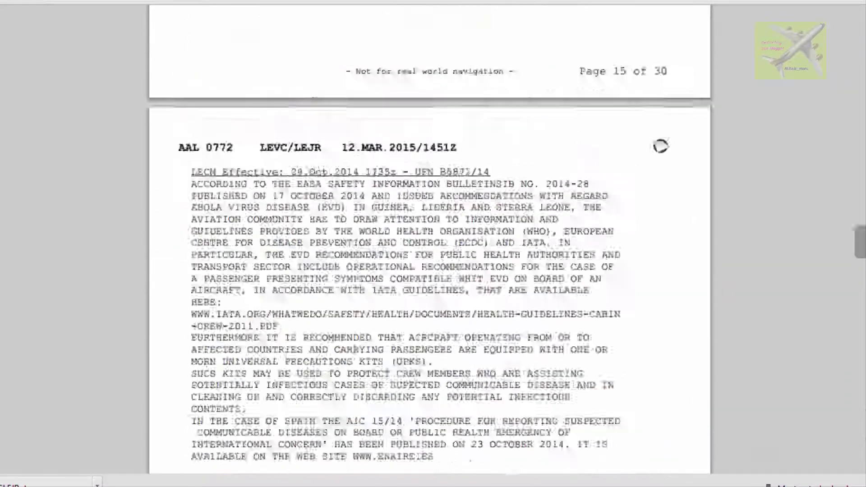
{"action": "scroll", "coordinate": [429, 243], "scroll_direction": "up", "scroll_amount": 10}
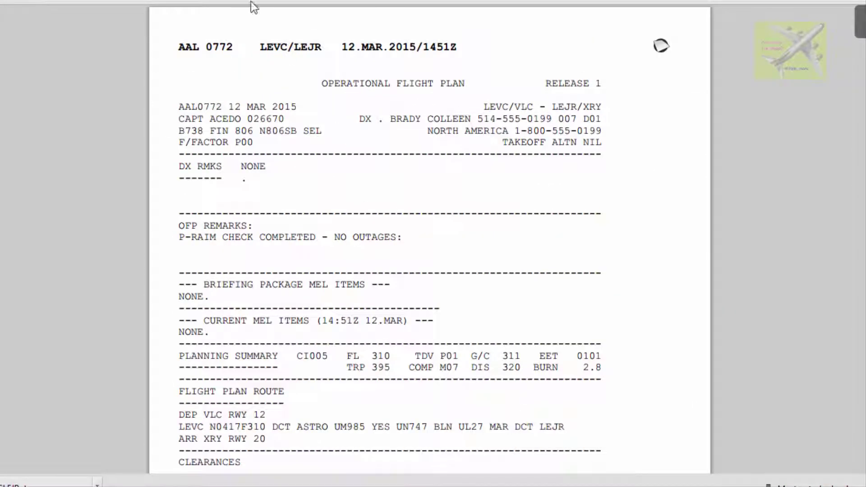
{"action": "key", "text": "ctrl+w"}
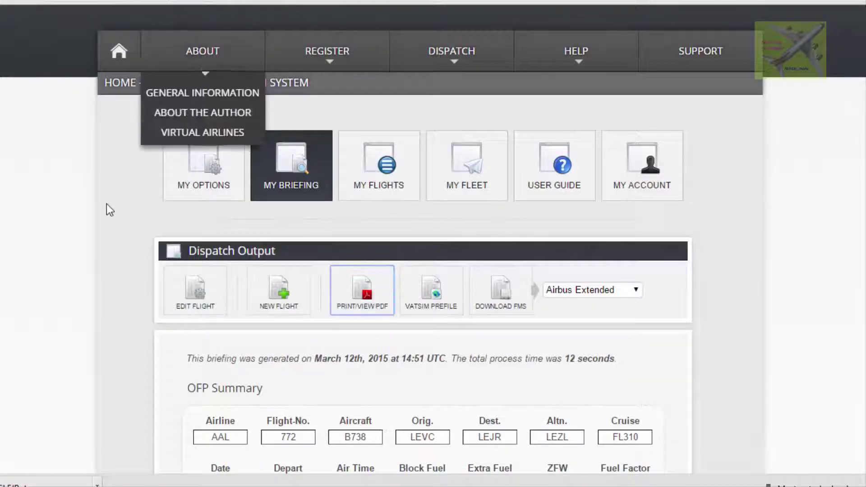
- Download the FMS route file in the PMDG Flightplan format
{"action": "scroll", "coordinate": [561, 311], "scroll_direction": "down", "scroll_amount": 2}
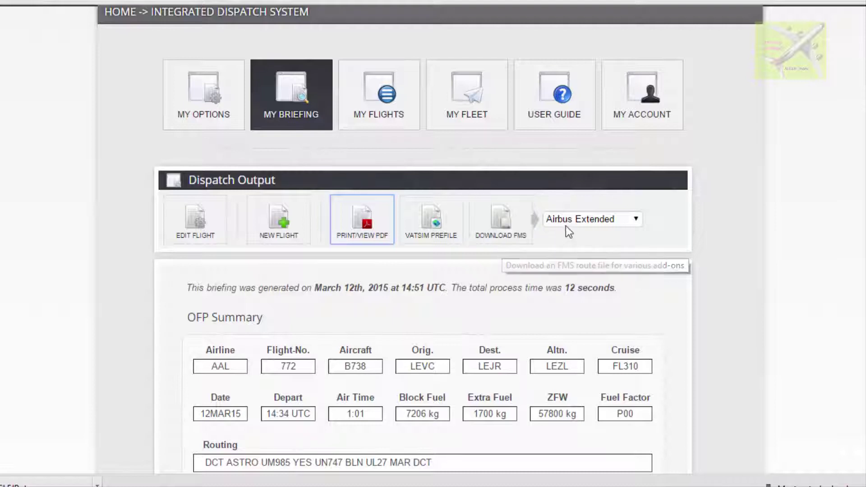
{"action": "left_click", "coordinate": [582, 219]}
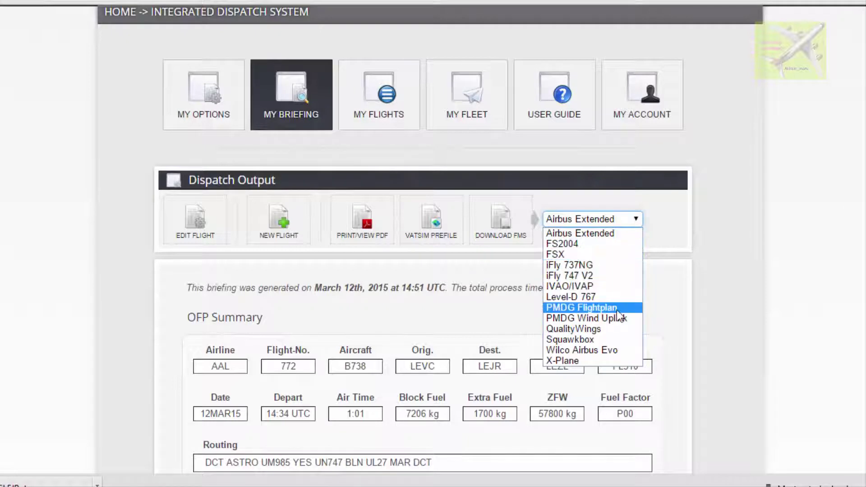
{"action": "left_click", "coordinate": [577, 307]}
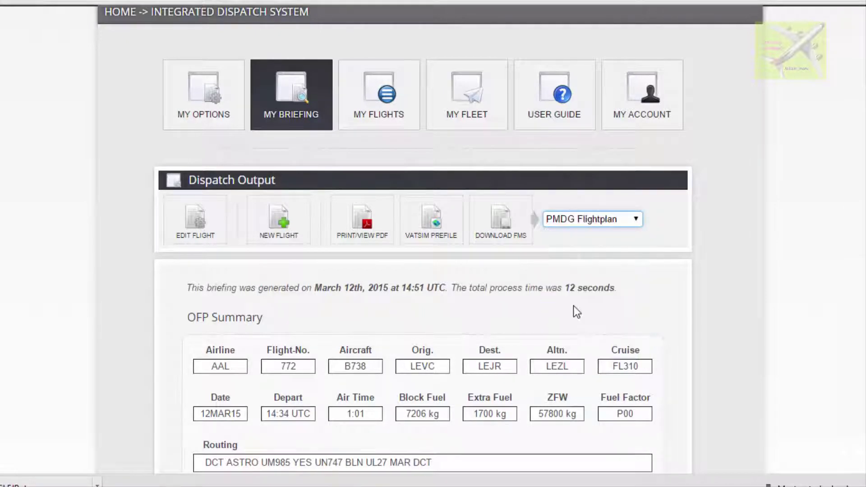
{"action": "left_click", "coordinate": [513, 221]}
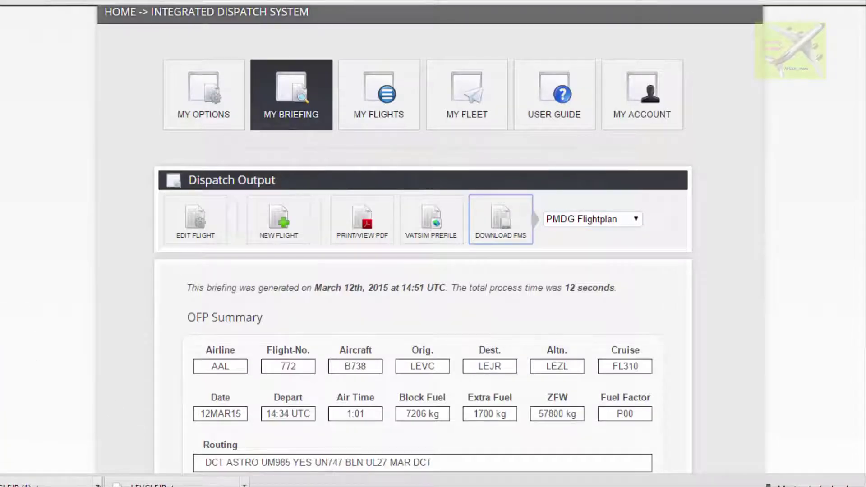
- Show the downloaded route in the Descargas folder and copy the file LEVCLEJR.rte
{"action": "left_click", "coordinate": [97, 485]}
{"action": "left_click", "coordinate": [136, 439]}
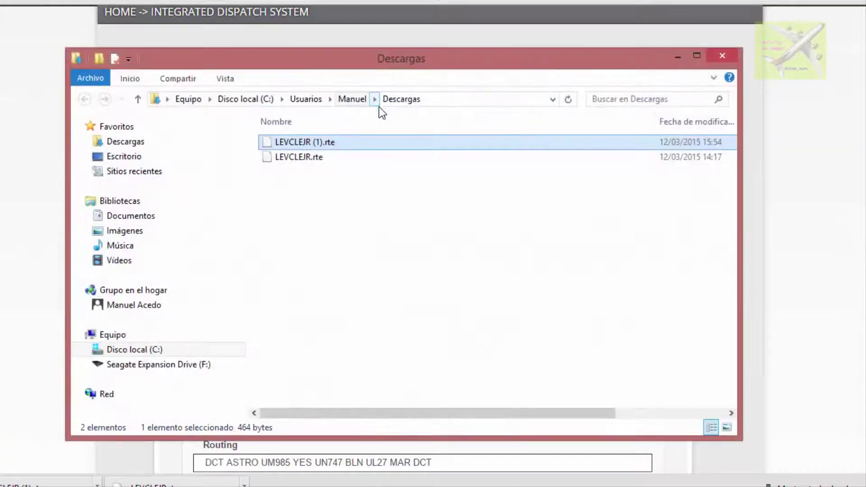
{"action": "left_click", "coordinate": [297, 159]}
{"action": "right_click", "coordinate": [296, 160]}
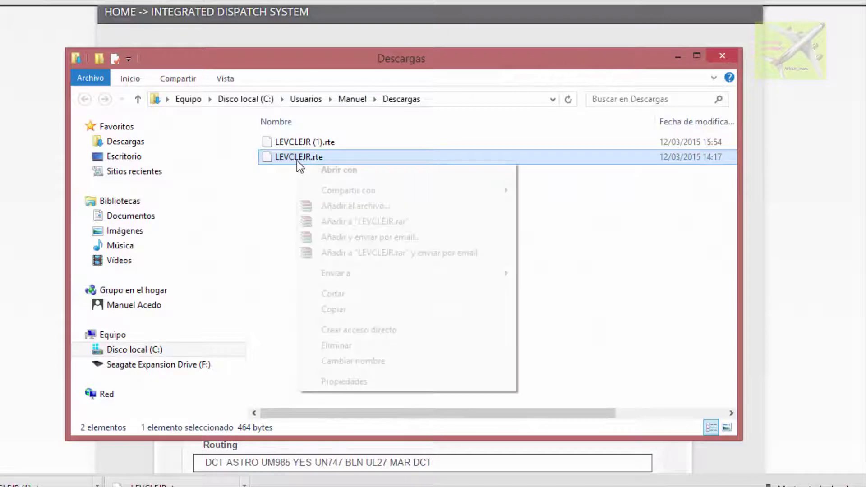
{"action": "left_click", "coordinate": [348, 310]}
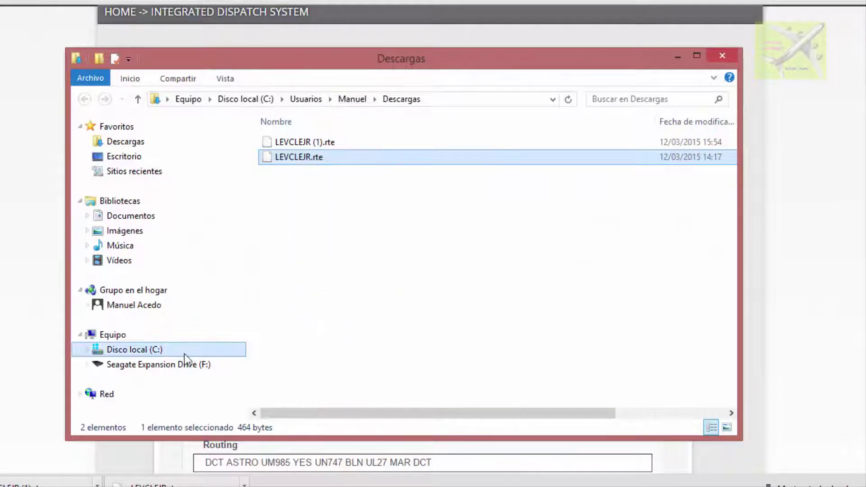
- Browse to the NGX flight plan folder at C:\FSX\PMDG\FLIGHTPLANS\NGX
{"action": "left_click", "coordinate": [143, 353]}
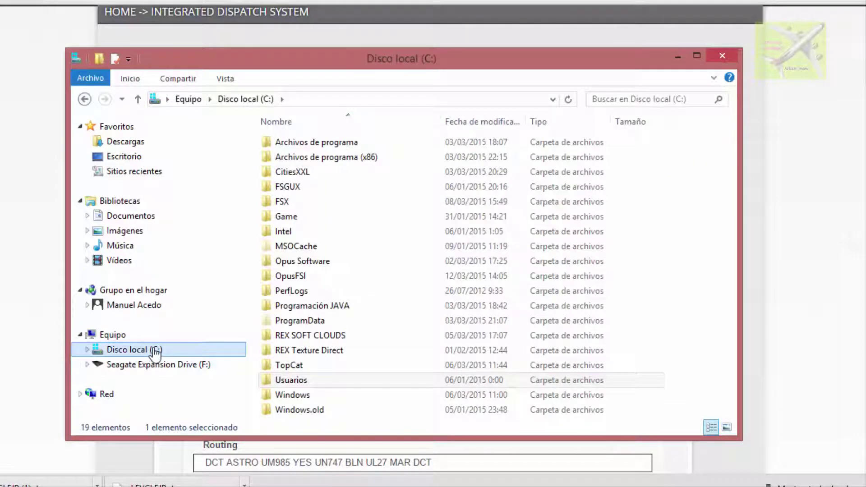
{"action": "double_click", "coordinate": [285, 202]}
{"action": "scroll", "coordinate": [289, 216], "scroll_direction": "down", "scroll_amount": 4}
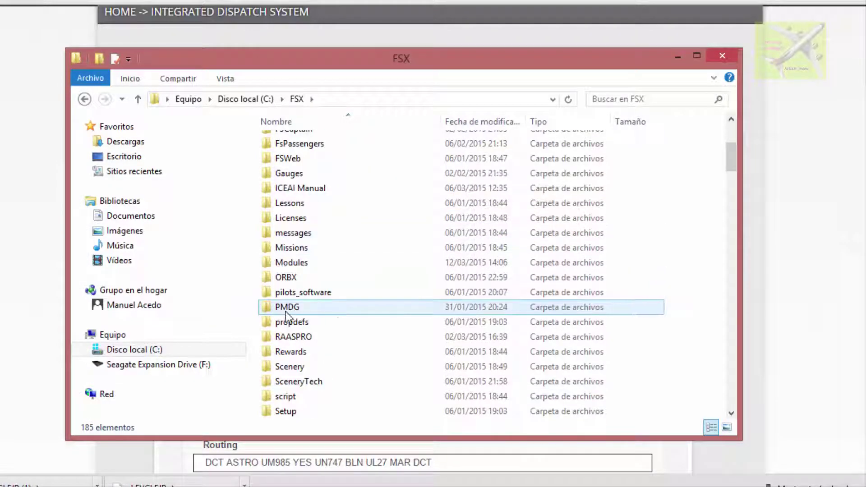
{"action": "double_click", "coordinate": [285, 312]}
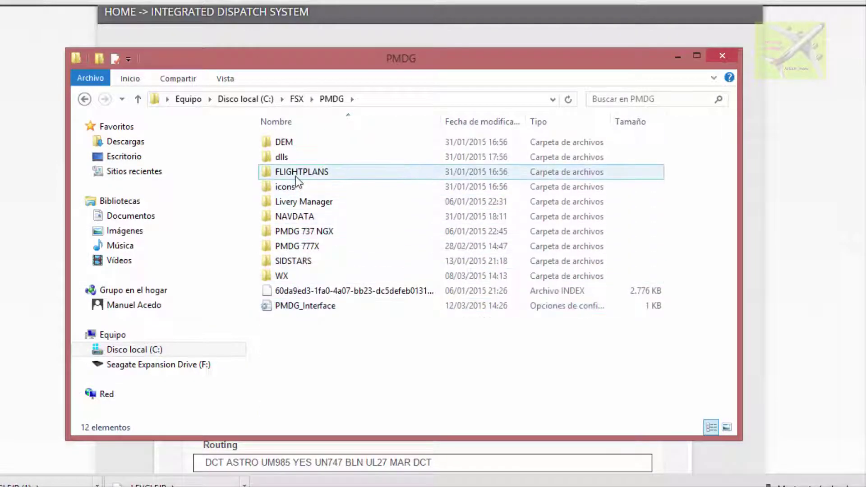
{"action": "double_click", "coordinate": [296, 176]}
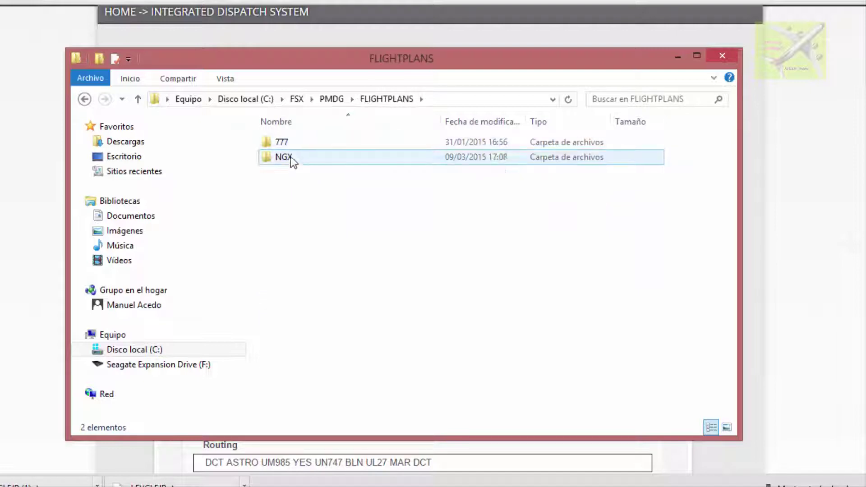
{"action": "double_click", "coordinate": [299, 158]}
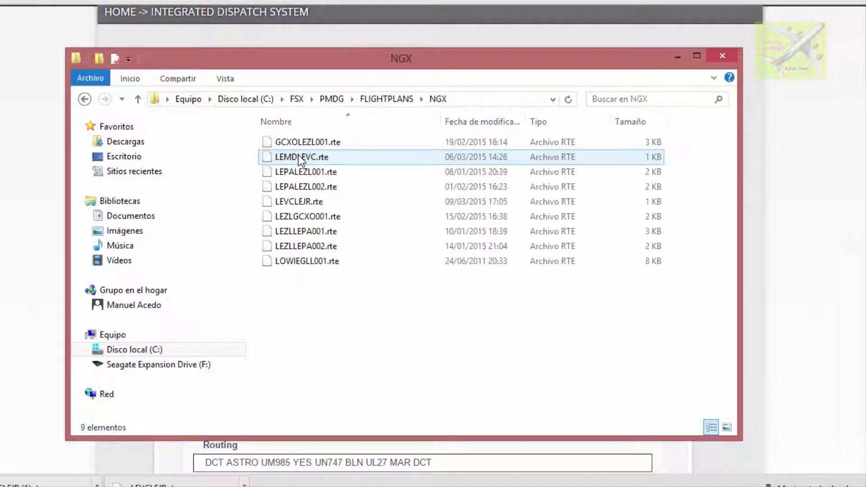
- Paste the copied route file into the 777 folder inside FLIGHTPLANS
{"action": "left_click", "coordinate": [84, 99]}
{"action": "left_click", "coordinate": [305, 142]}
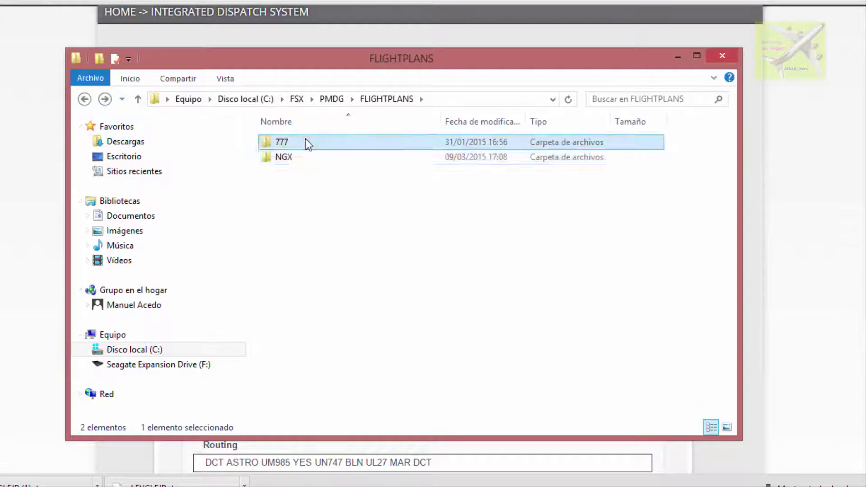
{"action": "double_click", "coordinate": [304, 142]}
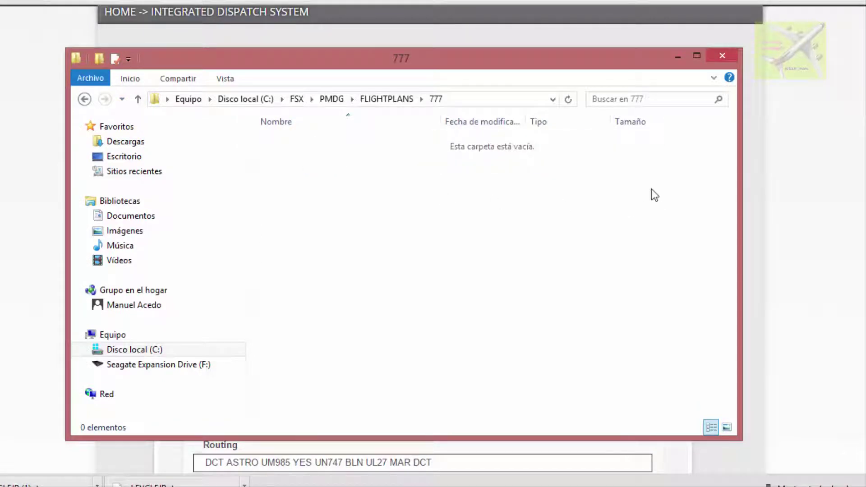
{"action": "right_click", "coordinate": [373, 182]}
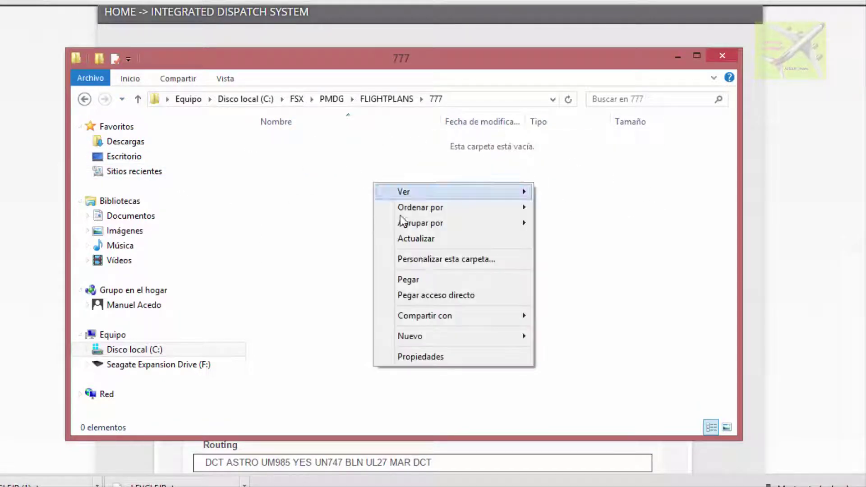
{"action": "left_click", "coordinate": [429, 279]}
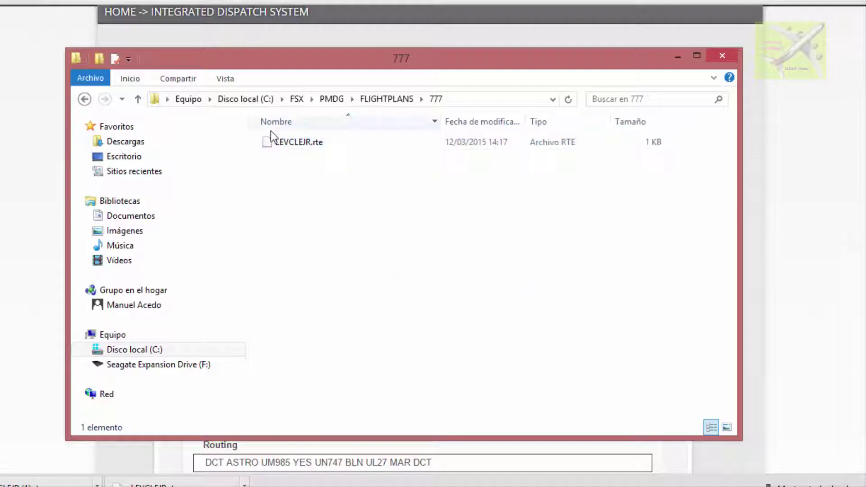
- Return to the NGX folder and locate its LEVCLEJR.rte route file
{"action": "left_click", "coordinate": [84, 99]}
{"action": "double_click", "coordinate": [283, 157]}
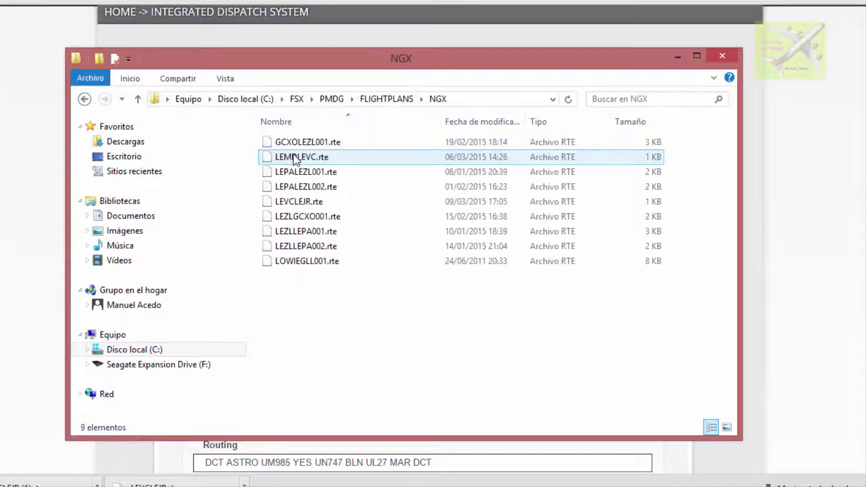
{"action": "left_click", "coordinate": [313, 203]}
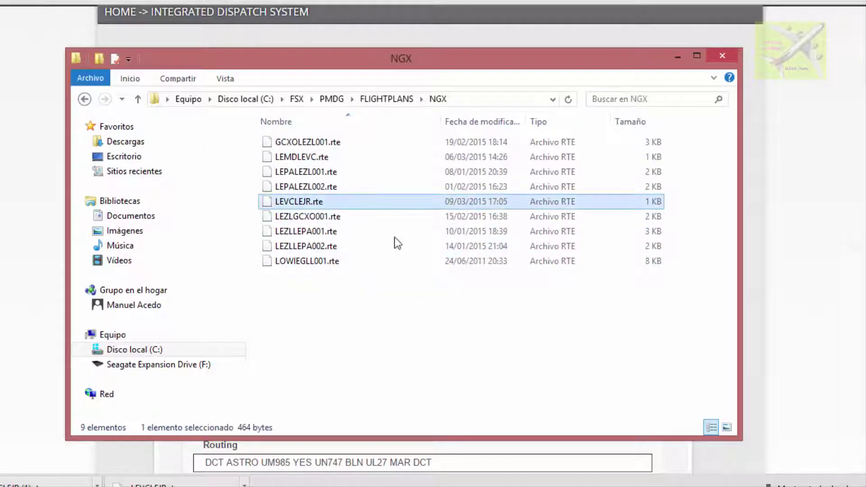
{"action": "left_click", "coordinate": [374, 322]}
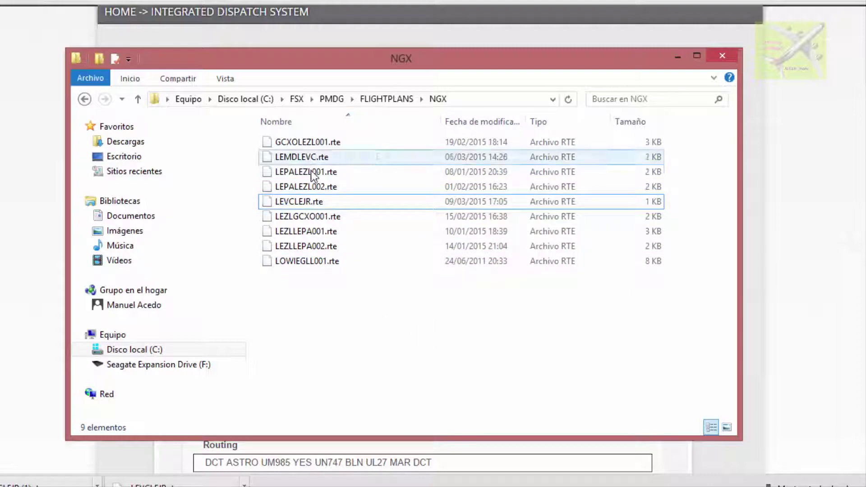
{"action": "left_click", "coordinate": [316, 204]}
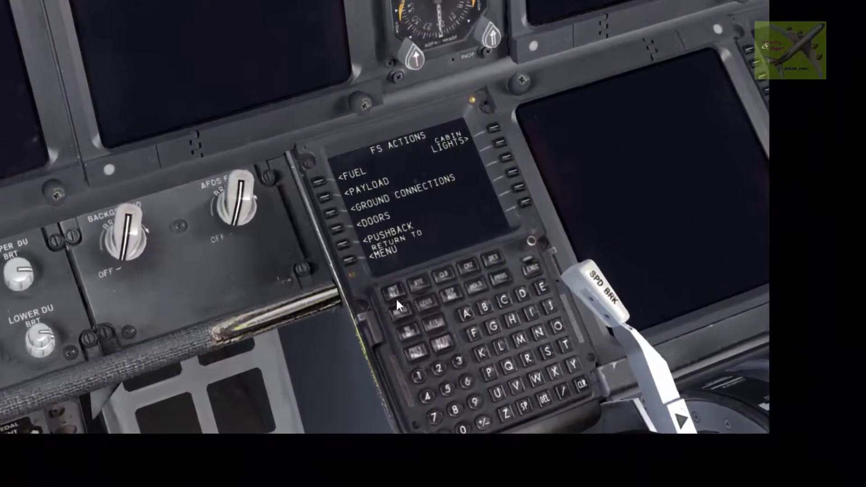
- In the flight simulator, open the FMC route page, clear the scratchpad and load the company route LEVCLEJR
{"action": "left_click", "coordinate": [424, 314]}
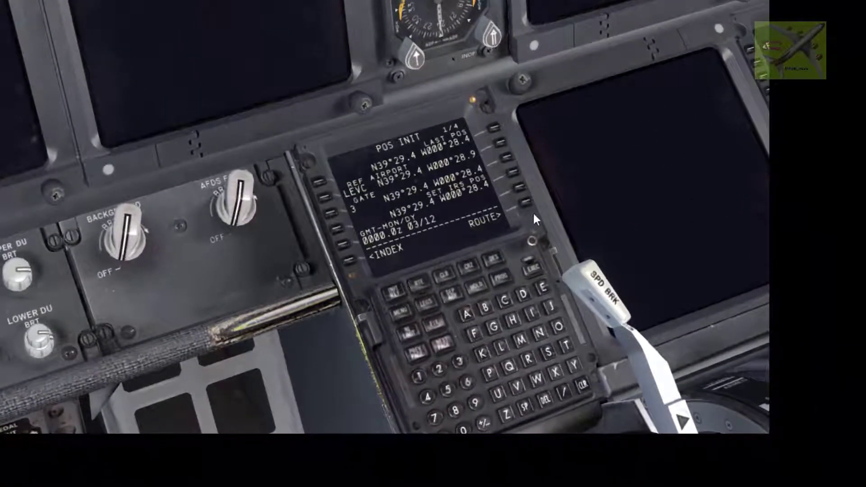
{"action": "left_click", "coordinate": [526, 201]}
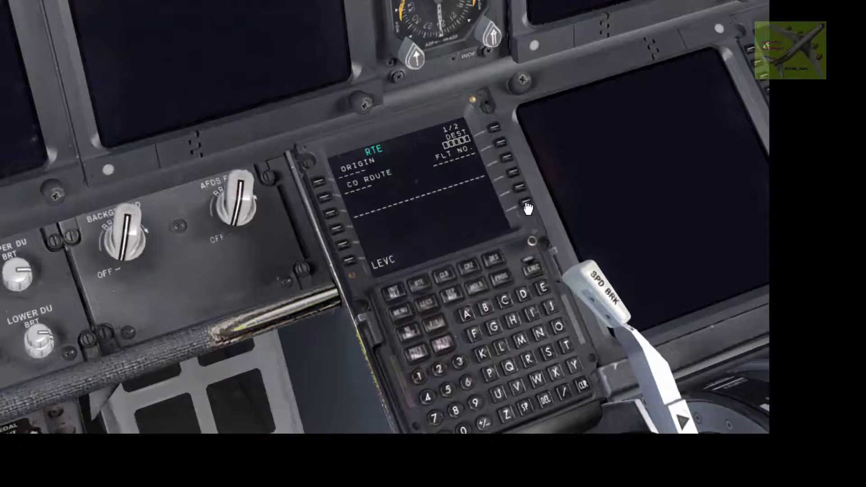
{"action": "left_click", "coordinate": [502, 348]}
{"action": "left_click", "coordinate": [581, 383]}
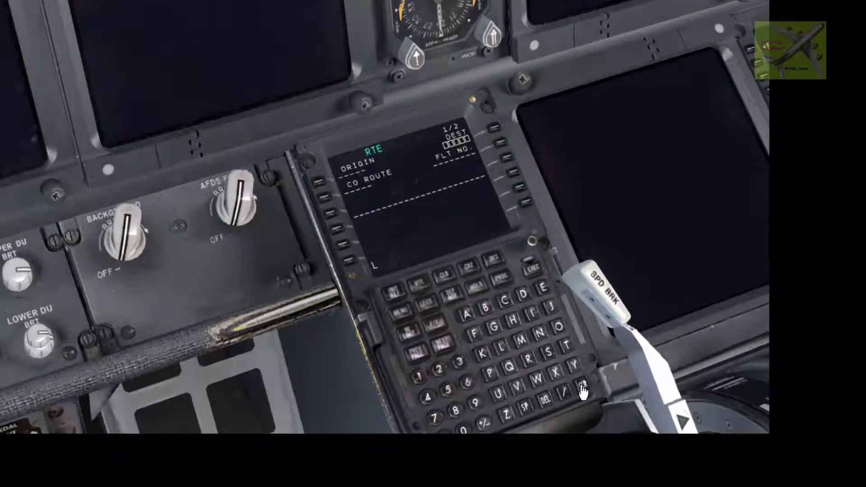
{"action": "left_click", "coordinate": [498, 347]}
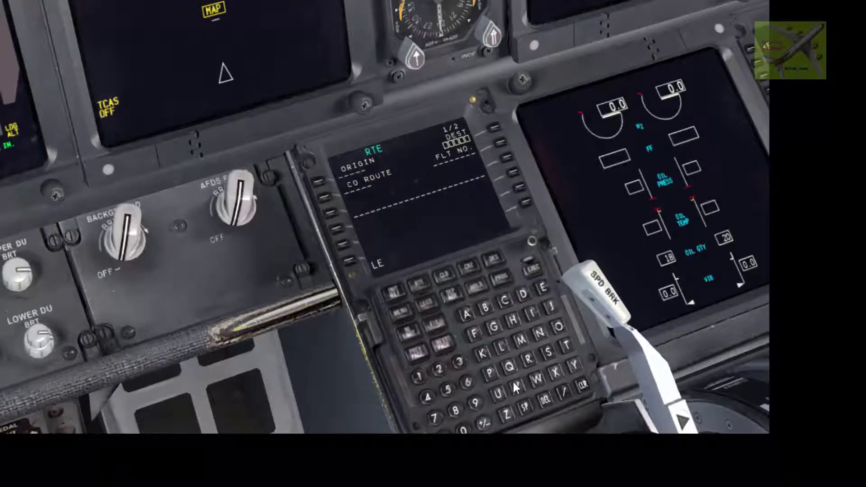
{"action": "left_click", "coordinate": [504, 303]}
{"action": "left_click", "coordinate": [528, 360]}
{"action": "left_click", "coordinate": [327, 199]}
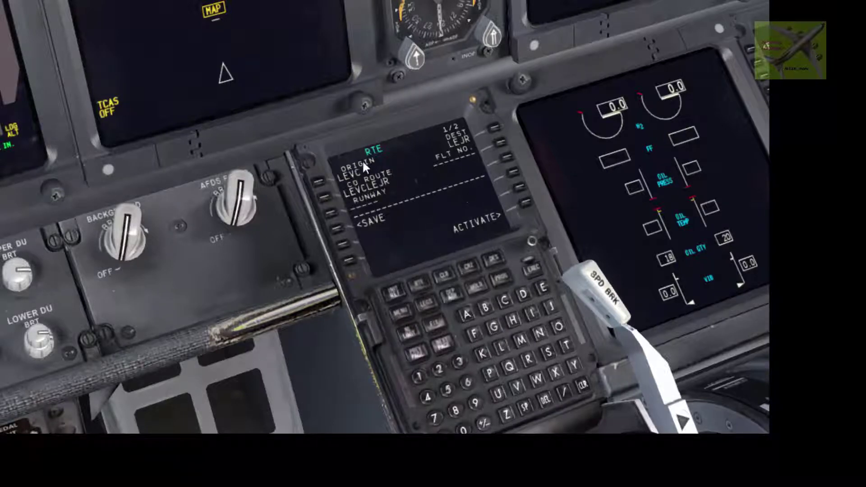
- Switch the captain's navigation display to plan mode and return to the FMC view
{"action": "key", "text": "ctrl+1"}
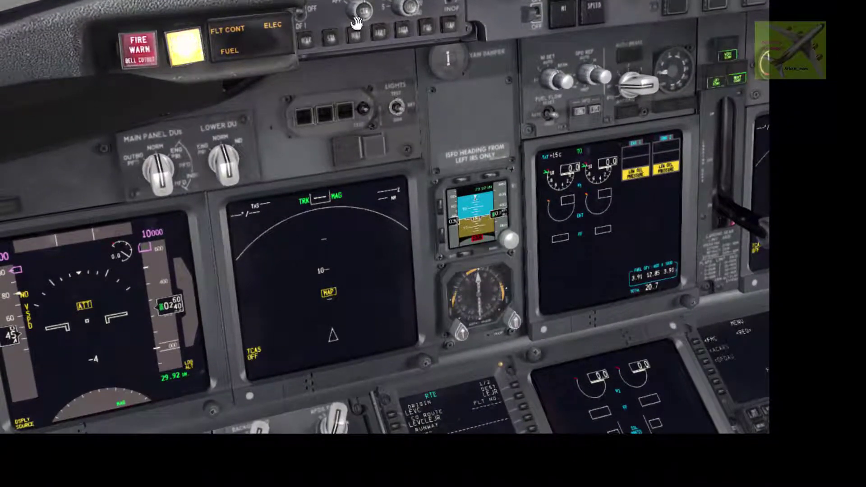
{"action": "left_click", "coordinate": [356, 22]}
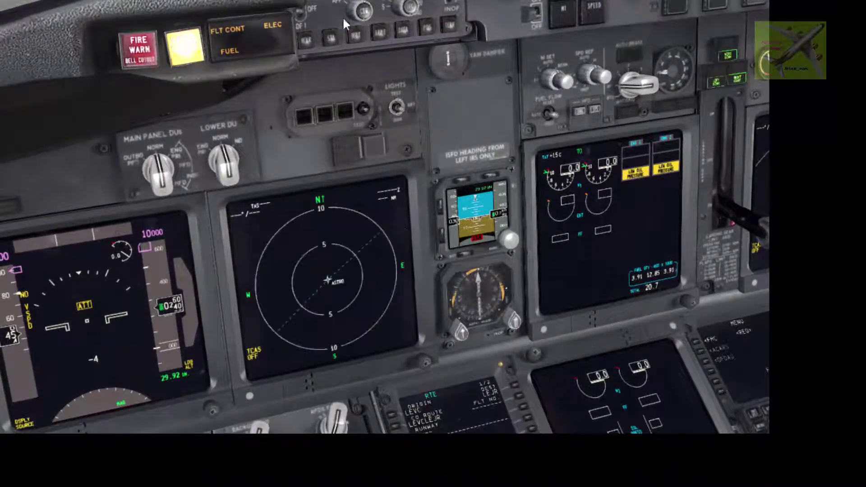
{"action": "key", "text": "ctrl+2"}
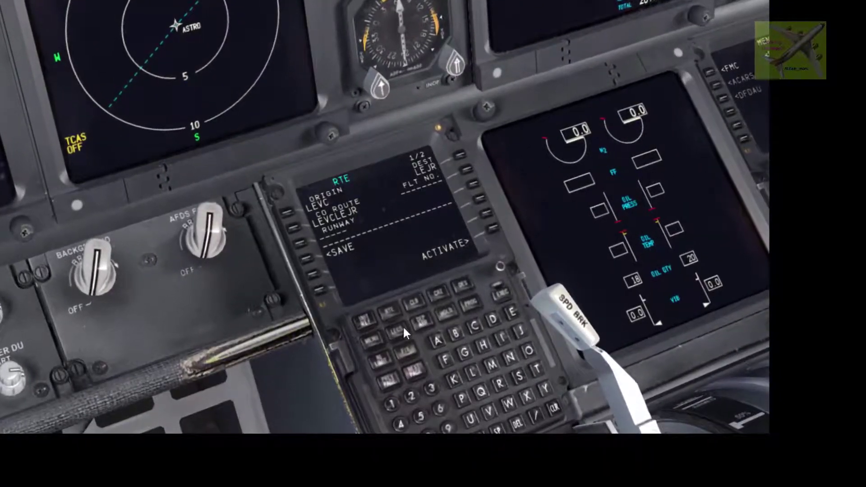
- Open the FMC route legs and step the plan view through the waypoints from ASTRO to MAR
{"action": "left_click", "coordinate": [402, 334]}
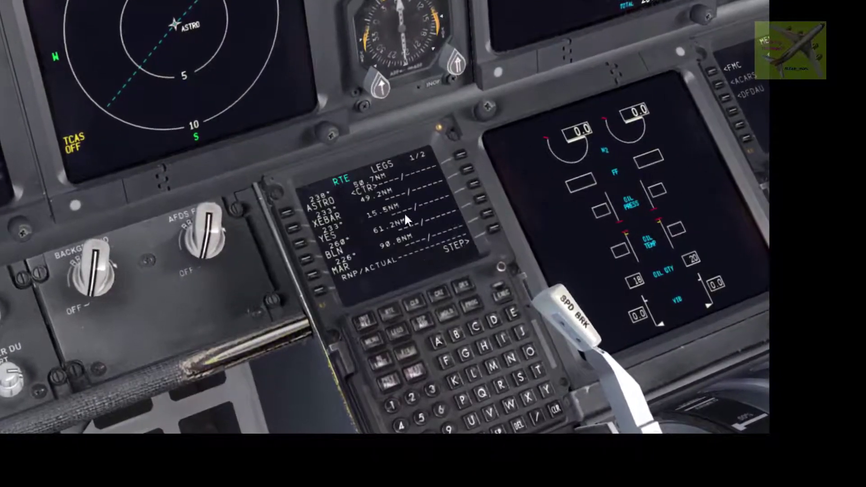
{"action": "left_click", "coordinate": [496, 230]}
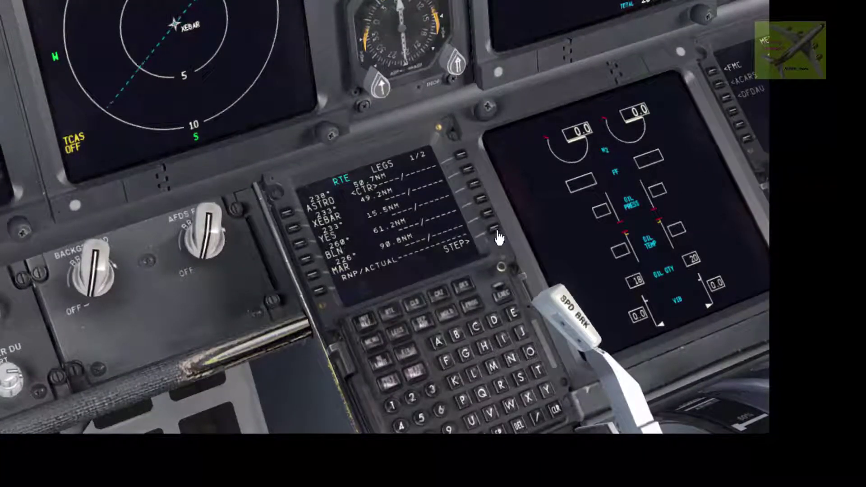
{"action": "left_click", "coordinate": [497, 231]}
{"action": "left_click", "coordinate": [497, 231]}
{"action": "left_click", "coordinate": [497, 231]}
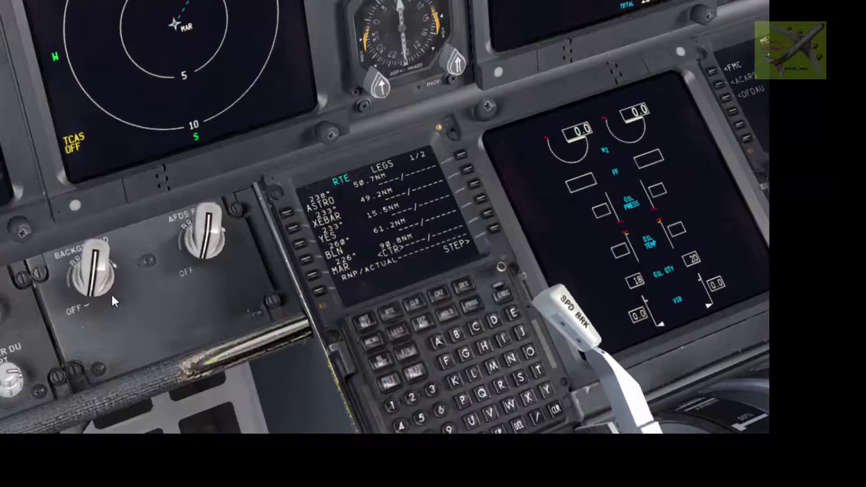
{"action": "key", "text": "a"}
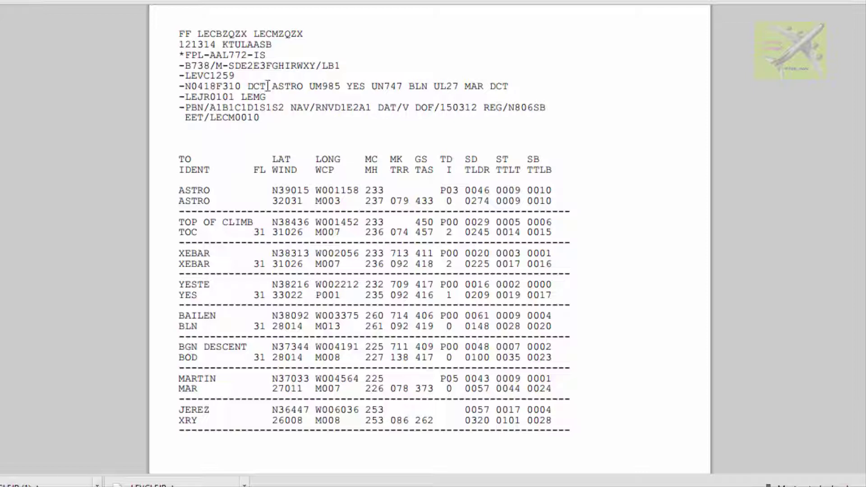
- In the flight plan PDF, highlight and review the route DCT ASTRO UM985 YES UN747 BLN UL27 MAR DCT
{"action": "left_click_drag", "start_coordinate": [267, 86], "coordinate": [514, 84]}
{"action": "left_click", "coordinate": [246, 86]}
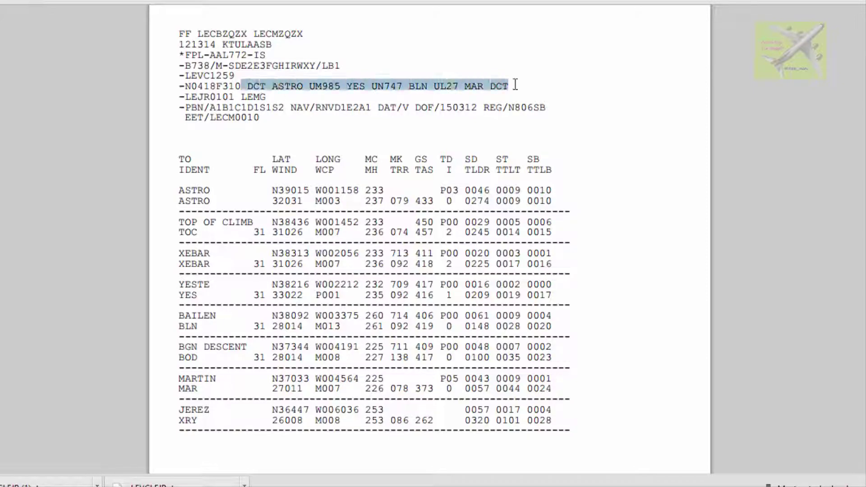
{"action": "left_click", "coordinate": [550, 87]}
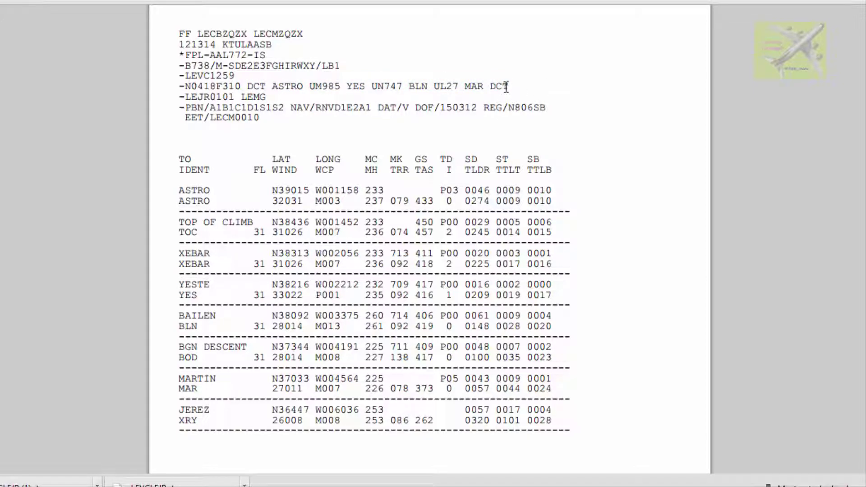
{"action": "left_click_drag", "start_coordinate": [505, 87], "coordinate": [250, 85]}
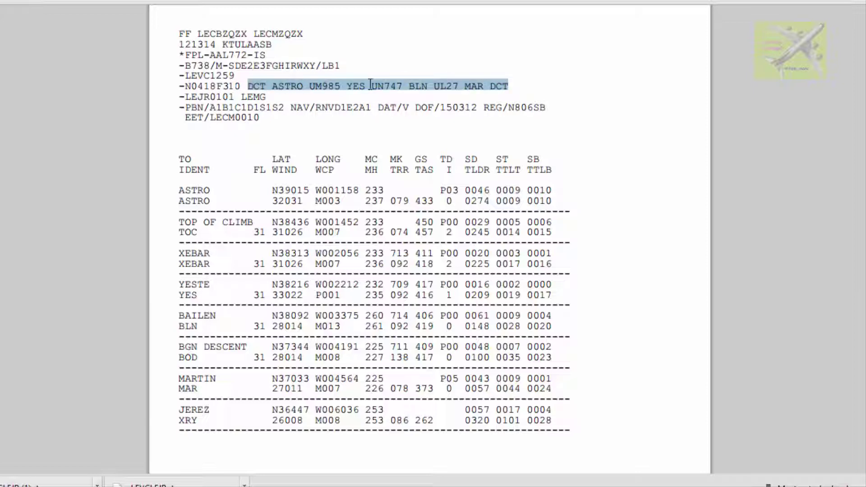
{"action": "left_click", "coordinate": [407, 82]}
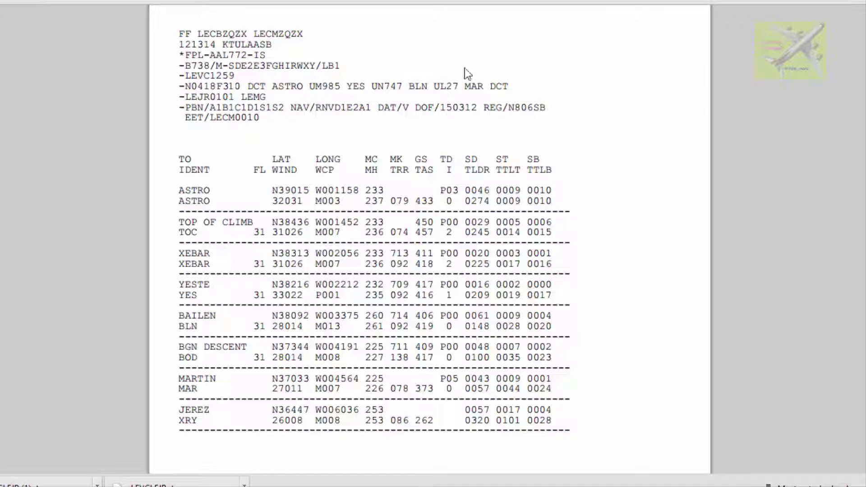
- Skim past the waypoint table and examine the fuel and on-time figures in the PDF
{"action": "scroll", "coordinate": [469, 70], "scroll_direction": "down", "scroll_amount": 10}
{"action": "scroll", "coordinate": [469, 67], "scroll_direction": "up", "scroll_amount": 12}
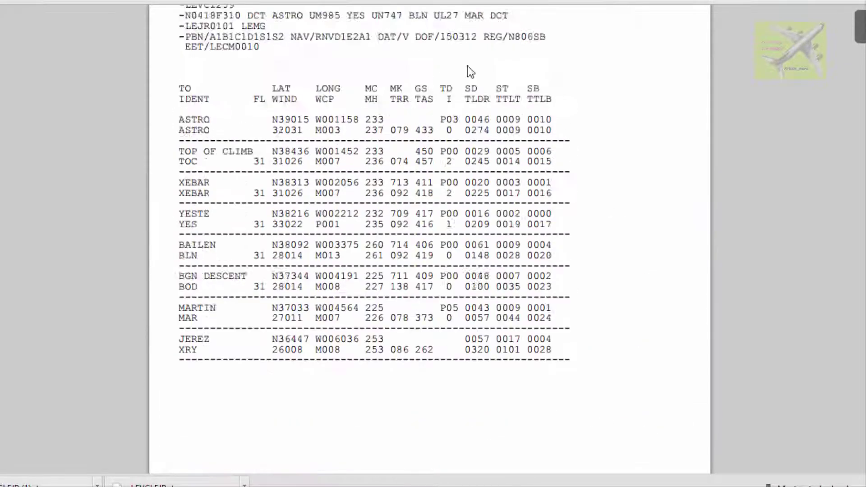
{"action": "scroll", "coordinate": [378, 135], "scroll_direction": "down", "scroll_amount": 15}
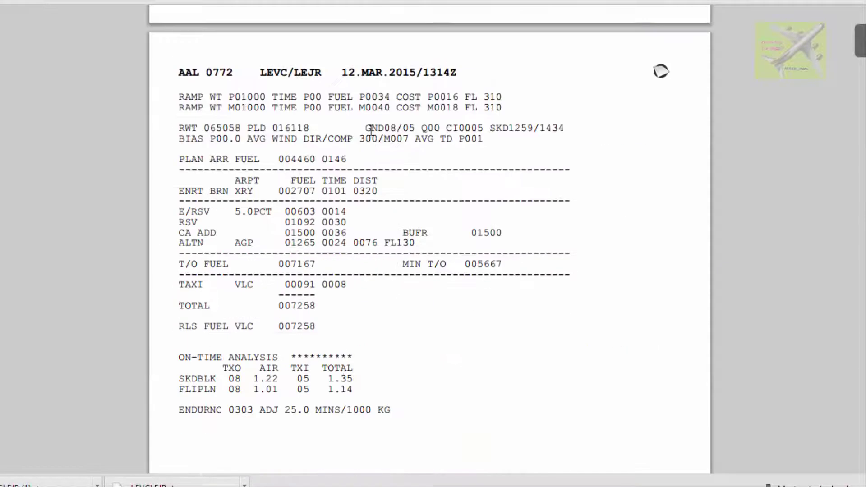
{"action": "scroll", "coordinate": [371, 129], "scroll_direction": "down", "scroll_amount": 3}
{"action": "scroll", "coordinate": [370, 180], "scroll_direction": "up", "scroll_amount": 2}
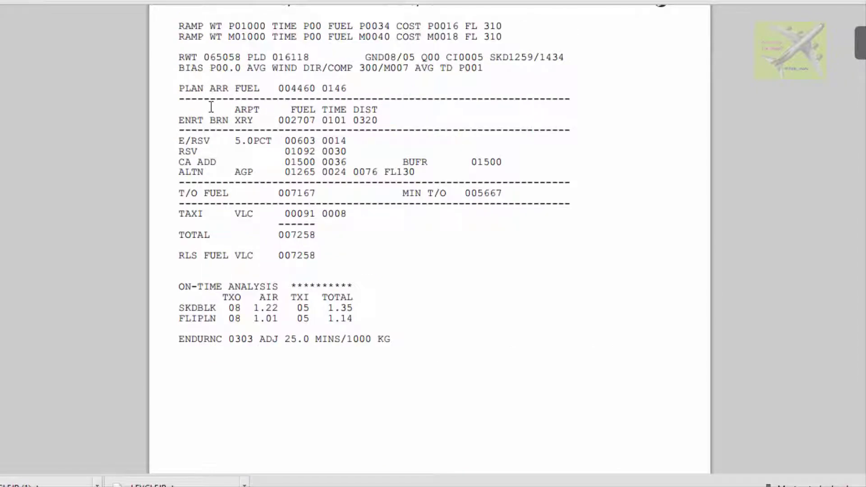
- In the flight plan PDF, highlight and review the fuel breakdown from plan arrival fuel to takeoff fuel, and revisit the waypoint table
{"action": "left_click_drag", "start_coordinate": [211, 107], "coordinate": [378, 206]}
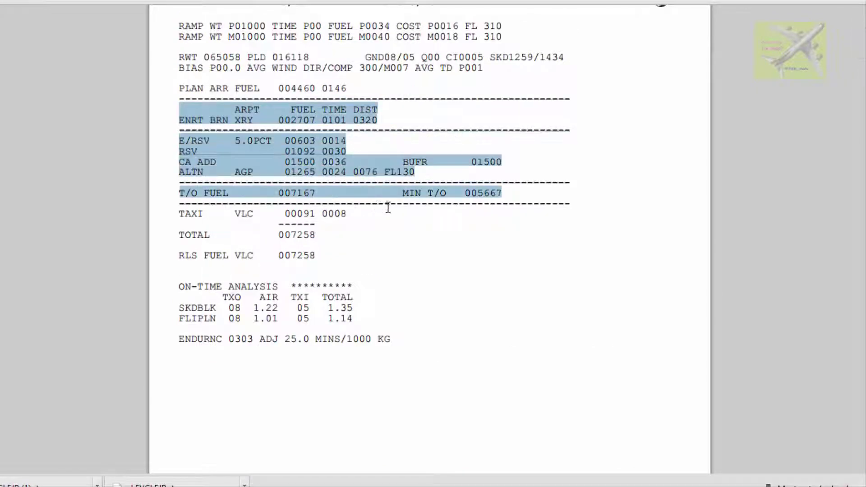
{"action": "left_click", "coordinate": [442, 240]}
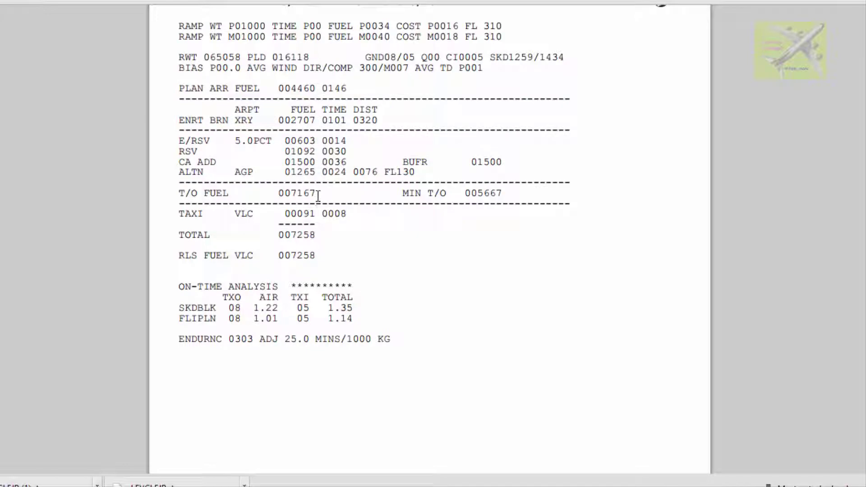
{"action": "left_click_drag", "start_coordinate": [319, 194], "coordinate": [159, 173]}
{"action": "left_click_drag", "start_coordinate": [147, 82], "coordinate": [179, 88]}
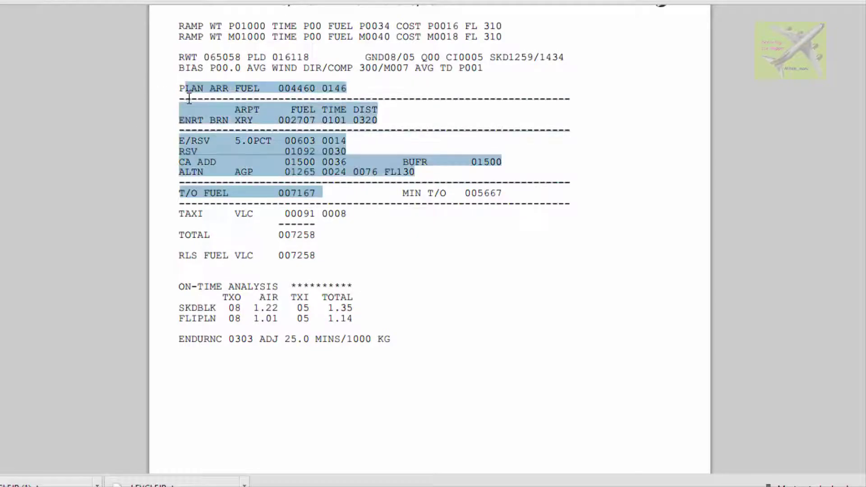
{"action": "left_click", "coordinate": [441, 305]}
{"action": "scroll", "coordinate": [536, 299], "scroll_direction": "up", "scroll_amount": 5}
{"action": "scroll", "coordinate": [535, 299], "scroll_direction": "down", "scroll_amount": 8}
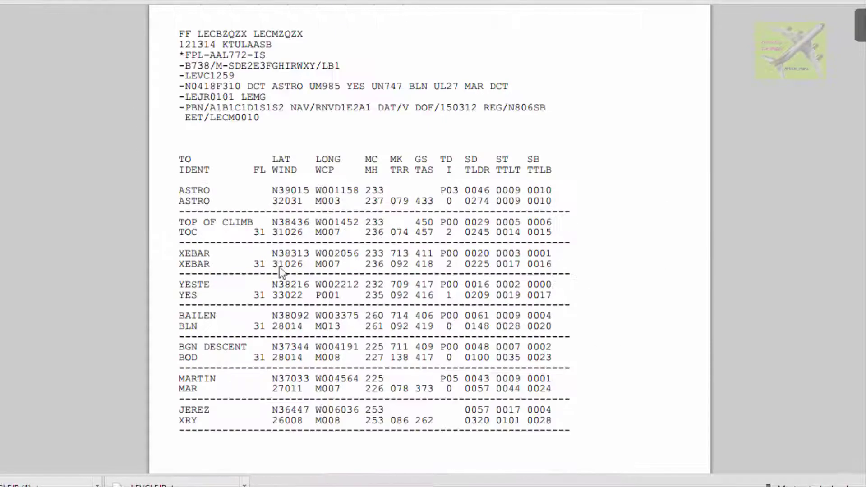
{"action": "scroll", "coordinate": [279, 266], "scroll_direction": "up", "scroll_amount": 3}
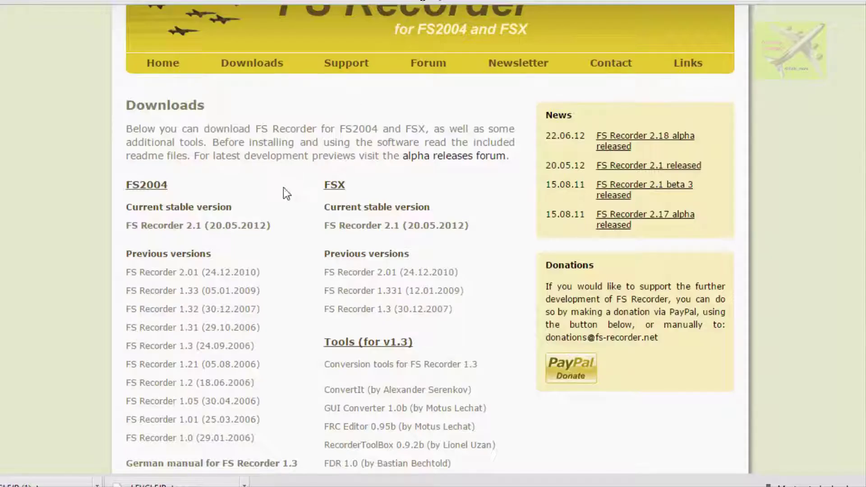
- On the FS Recorder downloads page, look over the releases and highlight the current stable FSX version, FS Recorder 2.1
{"action": "scroll", "coordinate": [283, 187], "scroll_direction": "up", "scroll_amount": 2}
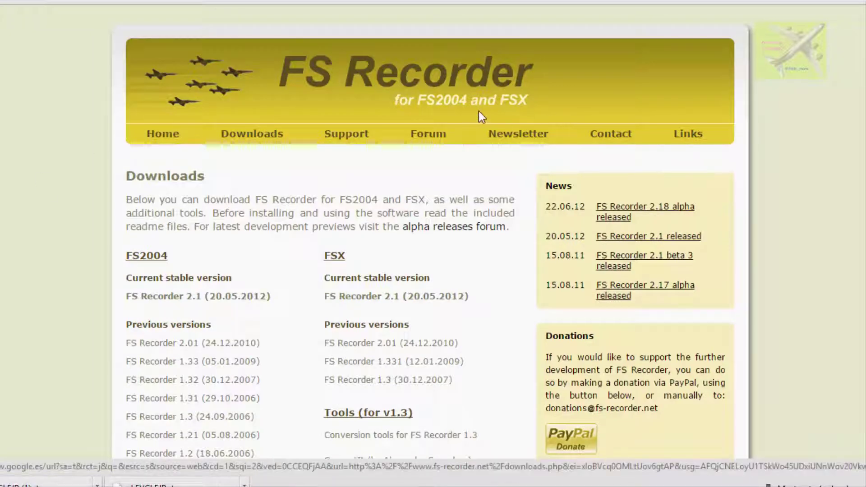
{"action": "scroll", "coordinate": [449, 161], "scroll_direction": "down", "scroll_amount": 2}
{"action": "scroll", "coordinate": [449, 161], "scroll_direction": "down", "scroll_amount": 2}
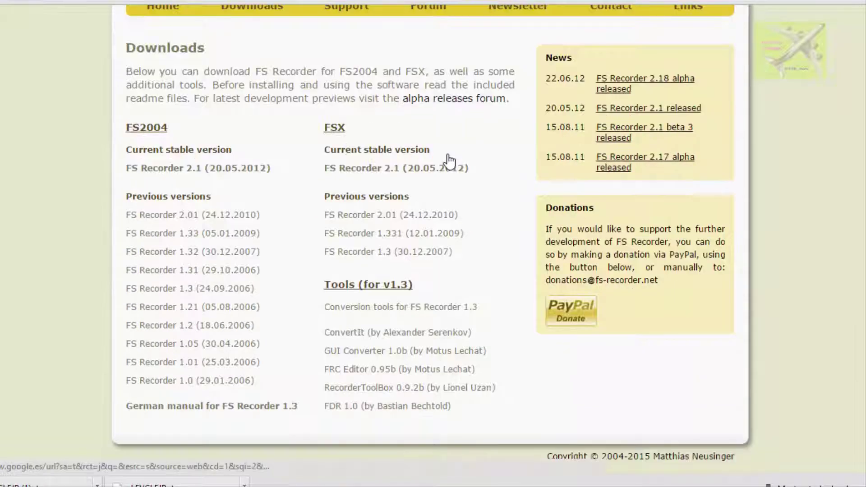
{"action": "left_click_drag", "start_coordinate": [323, 150], "coordinate": [469, 170]}
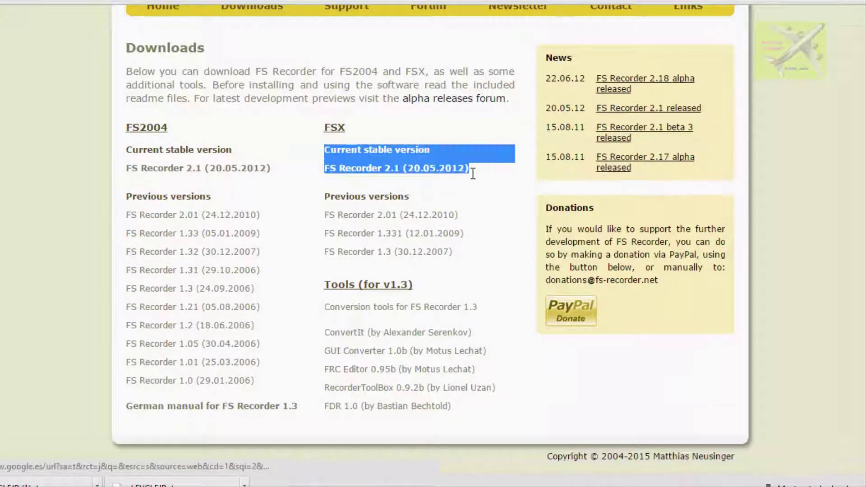
{"action": "left_click", "coordinate": [402, 185]}
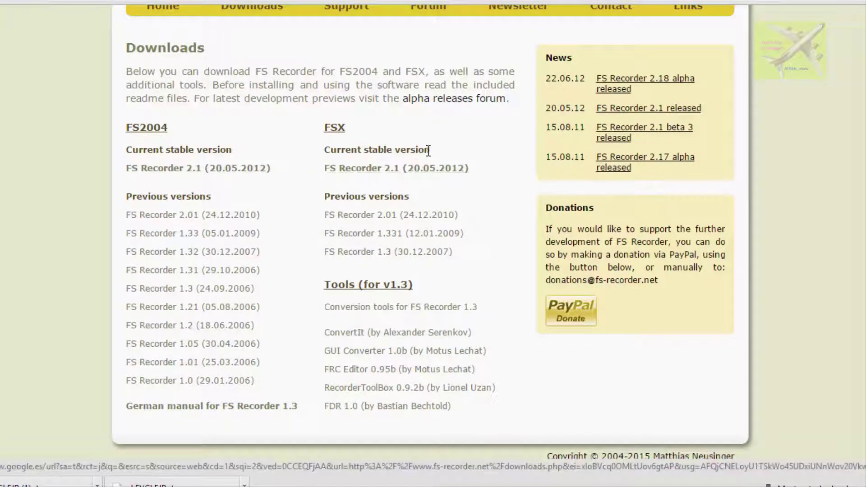
{"action": "left_click_drag", "start_coordinate": [429, 150], "coordinate": [353, 180]}
{"action": "left_click", "coordinate": [353, 180]}
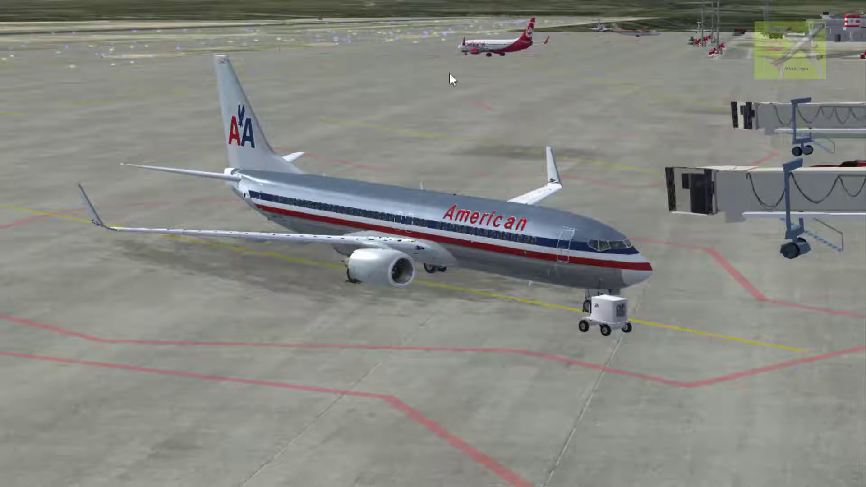
- Switch to Flight Simulator X and open FS Recorder's recording settings
{"action": "left_click", "coordinate": [323, 1]}
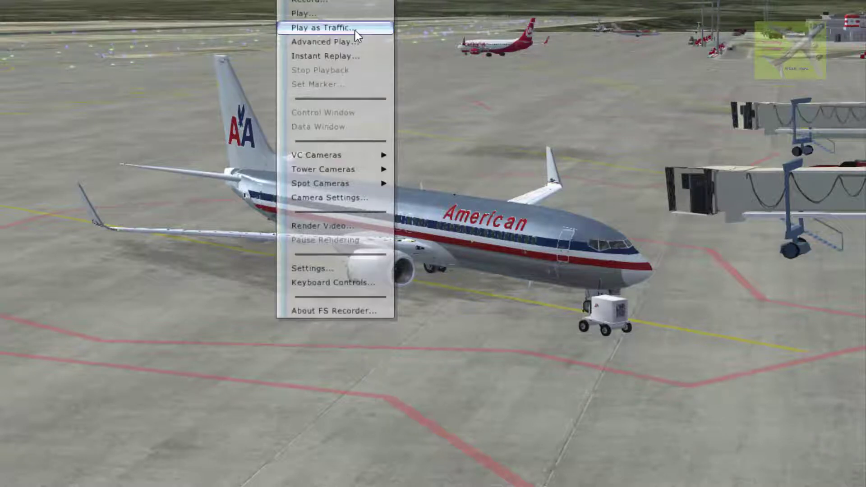
{"action": "left_click", "coordinate": [478, 91]}
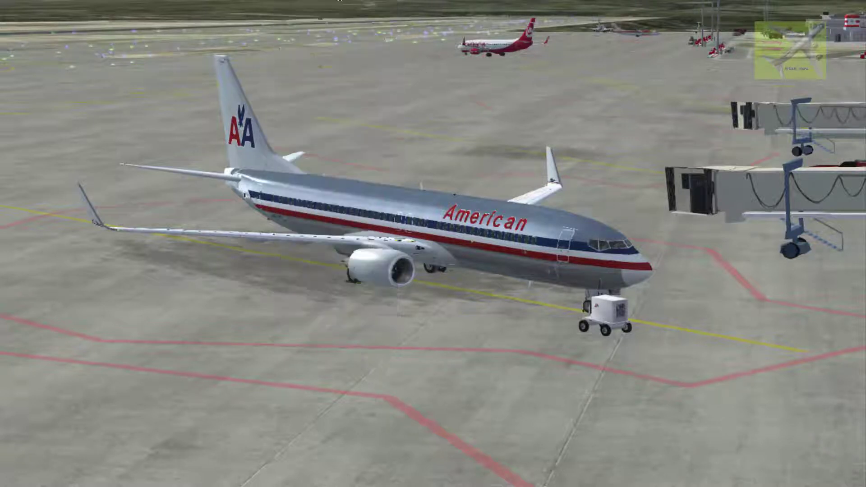
{"action": "left_click", "coordinate": [290, 1]}
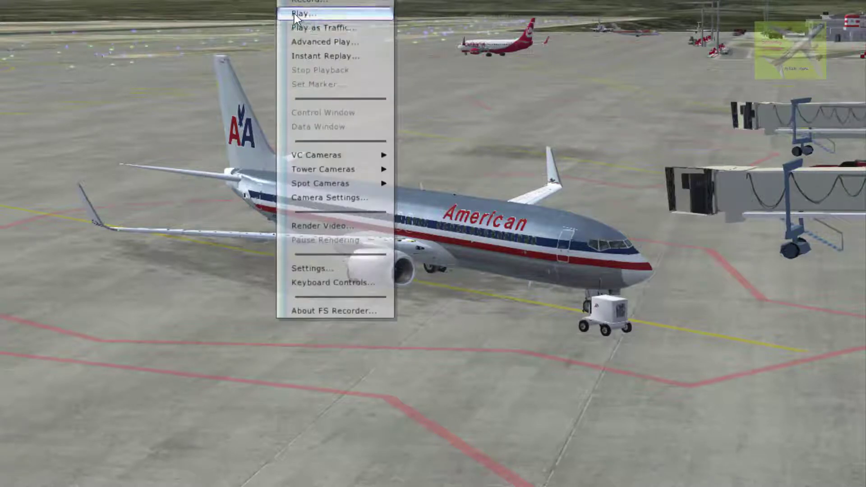
{"action": "left_click", "coordinate": [311, 2]}
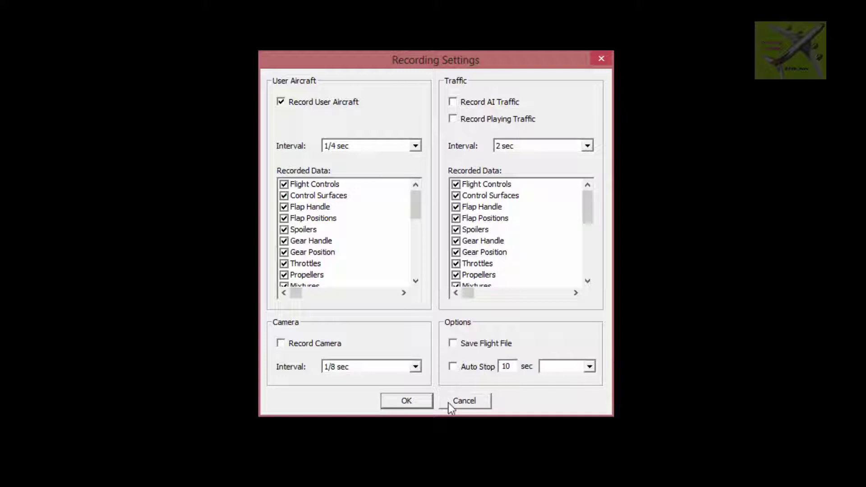
- Review the user aircraft's recorded data list from Flight Controls to Payload, and close the recording settings without starting a recording
{"action": "mouse_move", "coordinate": [415, 202]}
{"action": "left_mouse_down"}
{"action": "mouse_move", "coordinate": [412, 261]}
{"action": "mouse_move", "coordinate": [413, 197]}
{"action": "left_mouse_up"}
{"action": "left_click", "coordinate": [313, 218]}
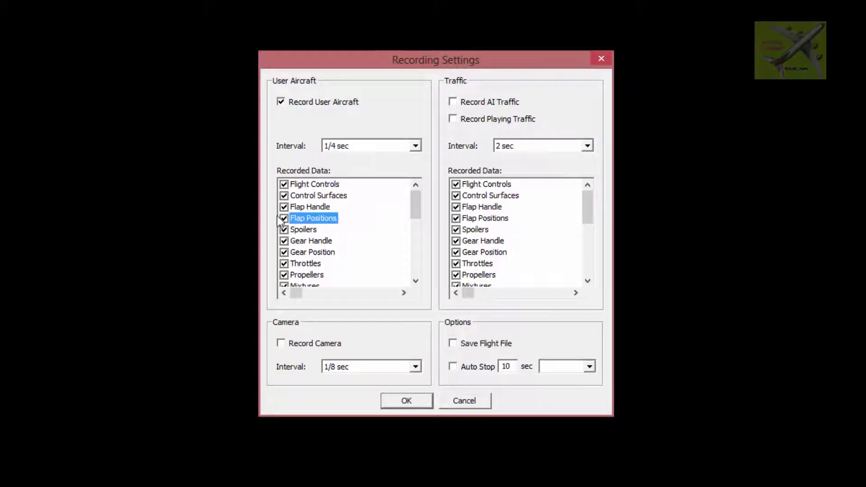
{"action": "mouse_move", "coordinate": [415, 206]}
{"action": "left_mouse_down"}
{"action": "mouse_move", "coordinate": [405, 269]}
{"action": "mouse_move", "coordinate": [419, 195]}
{"action": "left_mouse_up"}
{"action": "mouse_move", "coordinate": [415, 207]}
{"action": "left_mouse_down"}
{"action": "mouse_move", "coordinate": [413, 266]}
{"action": "mouse_move", "coordinate": [414, 196]}
{"action": "left_mouse_up"}
{"action": "left_click", "coordinate": [311, 240]}
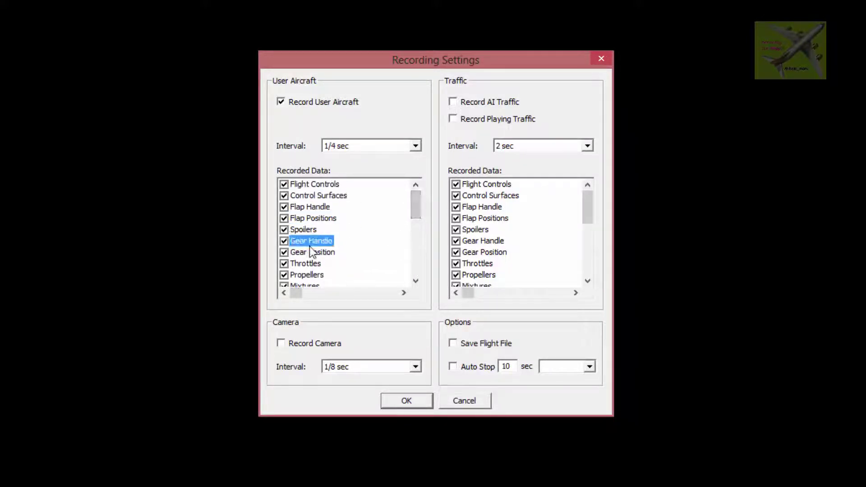
{"action": "left_click", "coordinate": [304, 231]}
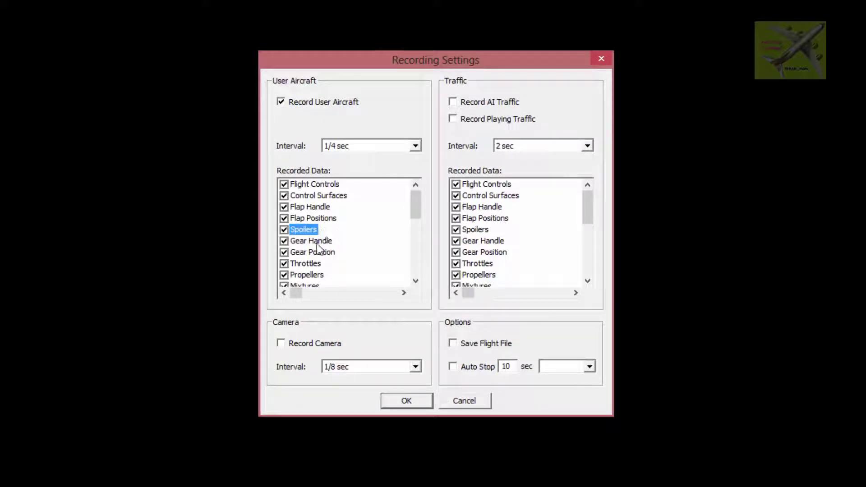
{"action": "left_click", "coordinate": [311, 245]}
{"action": "left_click", "coordinate": [308, 232]}
{"action": "left_click_drag", "start_coordinate": [415, 207], "coordinate": [414, 266]}
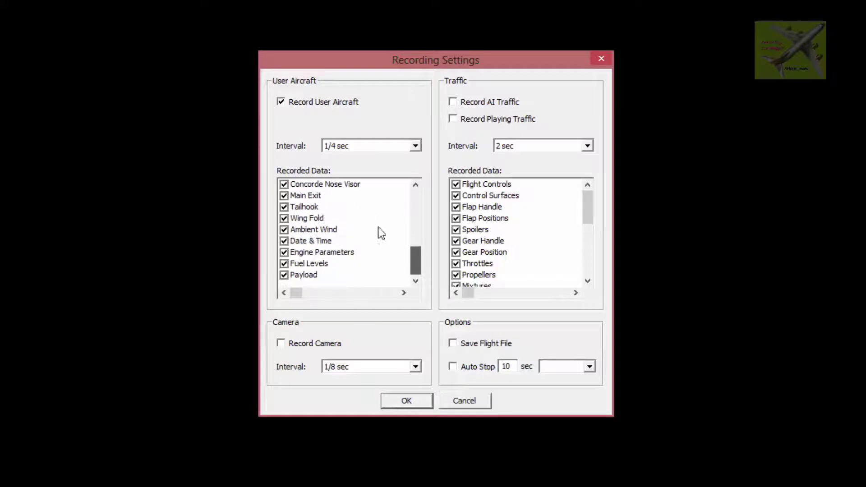
{"action": "left_click_drag", "start_coordinate": [587, 226], "coordinate": [591, 196]}
{"action": "left_click_drag", "start_coordinate": [414, 266], "coordinate": [422, 198]}
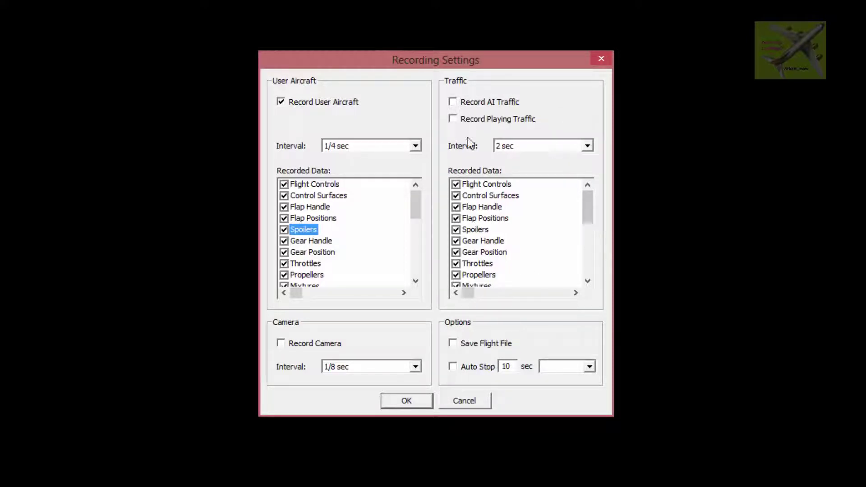
{"action": "left_click", "coordinate": [471, 399]}
- Open FS Recorder's Play file chooser, look through the saved LANDINGLEVC, LANDINGLEVC1 and LANDINGLEZL recordings, and cancel
{"action": "left_click", "coordinate": [331, 2]}
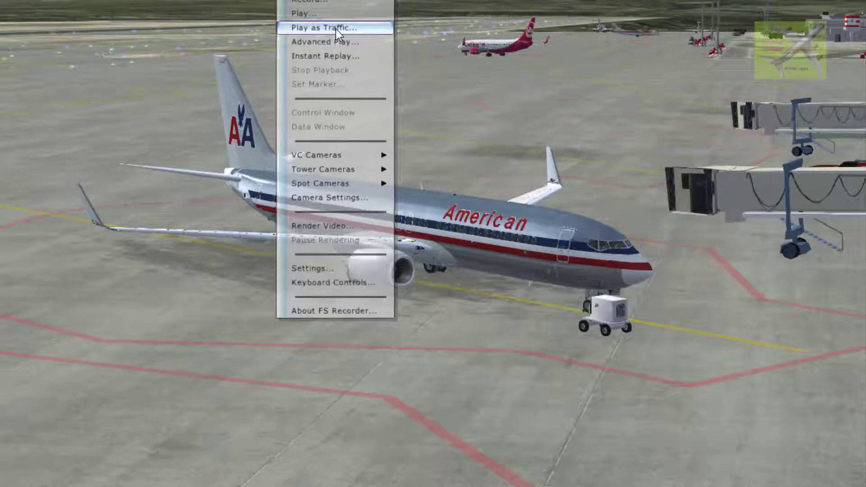
{"action": "left_click", "coordinate": [318, 14]}
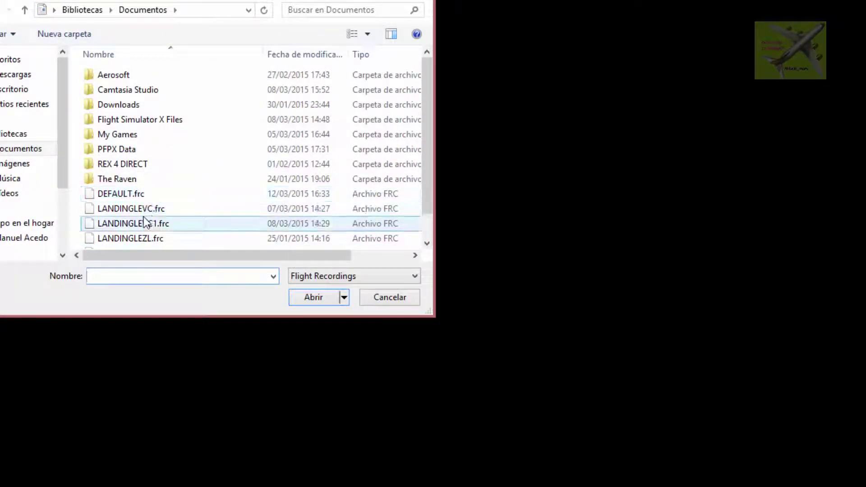
{"action": "left_click", "coordinate": [117, 192]}
{"action": "left_click", "coordinate": [121, 210]}
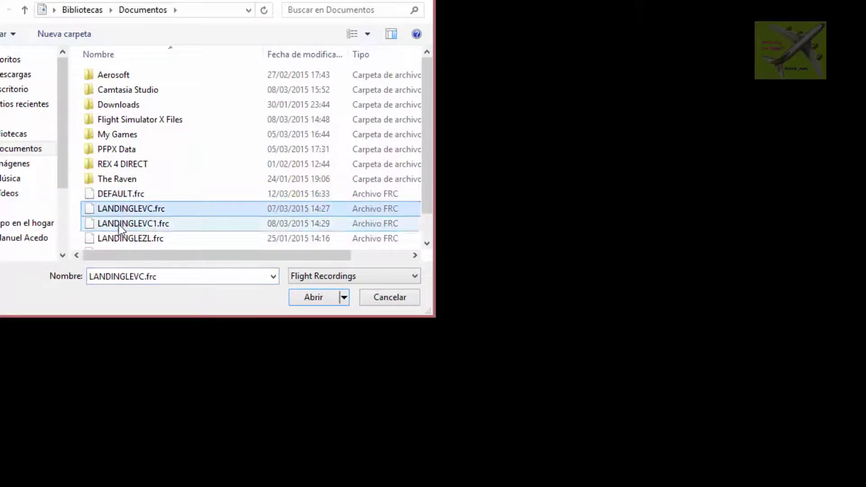
{"action": "left_click", "coordinate": [118, 224]}
{"action": "left_click", "coordinate": [122, 238]}
{"action": "left_click", "coordinate": [128, 208]}
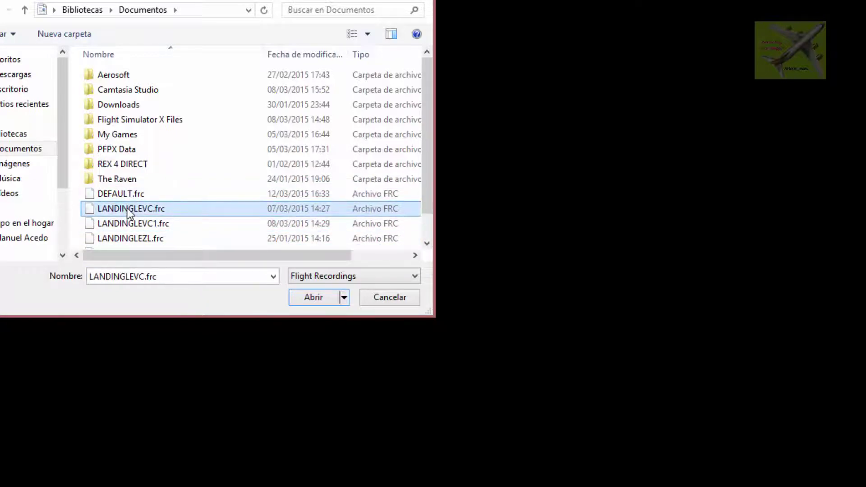
{"action": "left_click", "coordinate": [129, 223]}
{"action": "left_click", "coordinate": [128, 238]}
{"action": "left_click", "coordinate": [128, 209]}
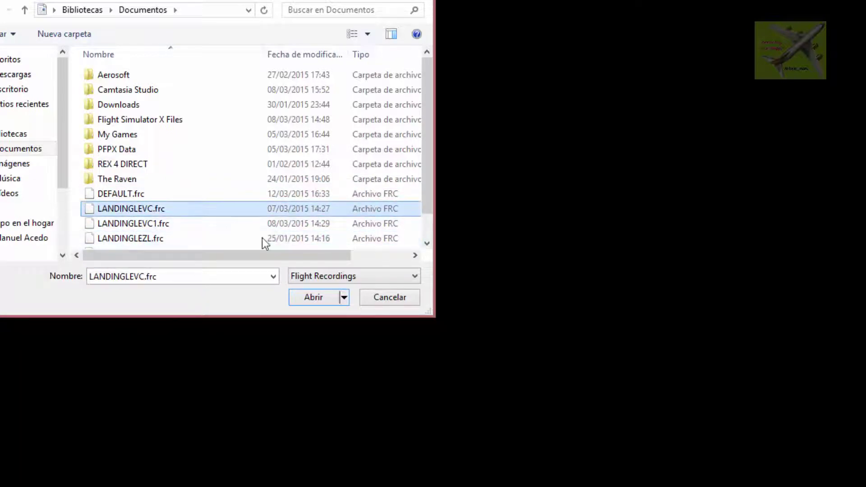
{"action": "left_click", "coordinate": [391, 297]}
- Open the Play as Traffic file chooser, look at the available recordings, and cancel
{"action": "left_click", "coordinate": [309, 2]}
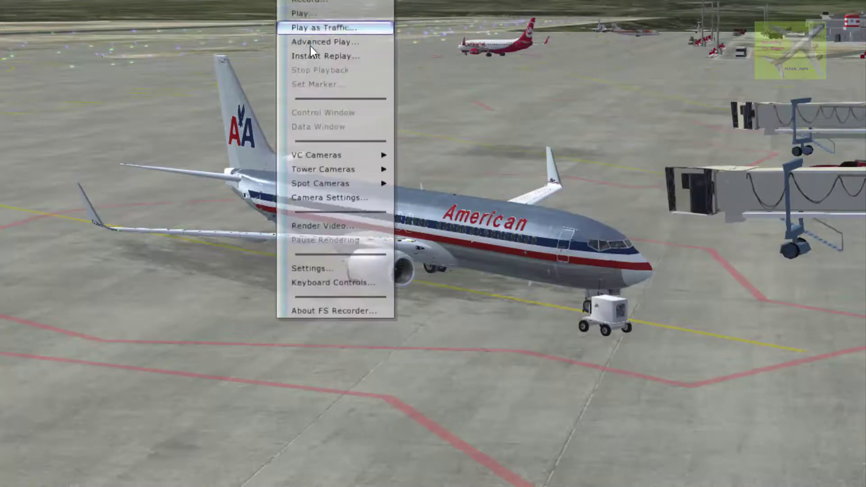
{"action": "left_click", "coordinate": [322, 31]}
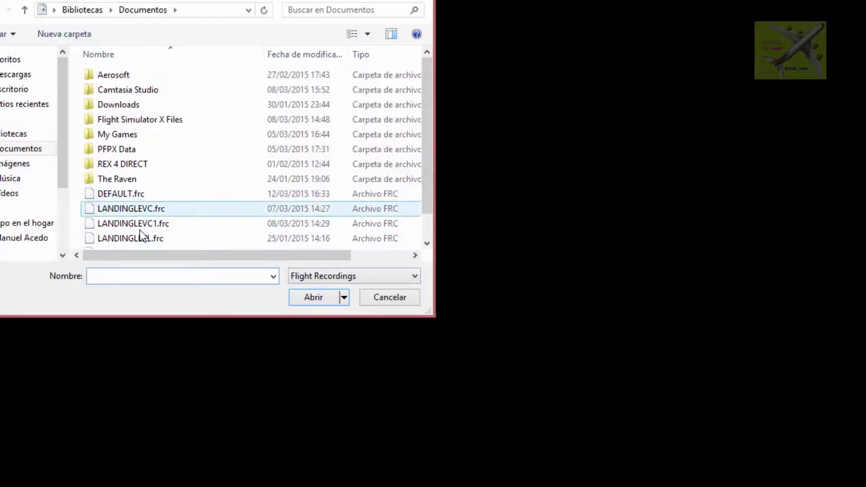
{"action": "left_click", "coordinate": [387, 300]}
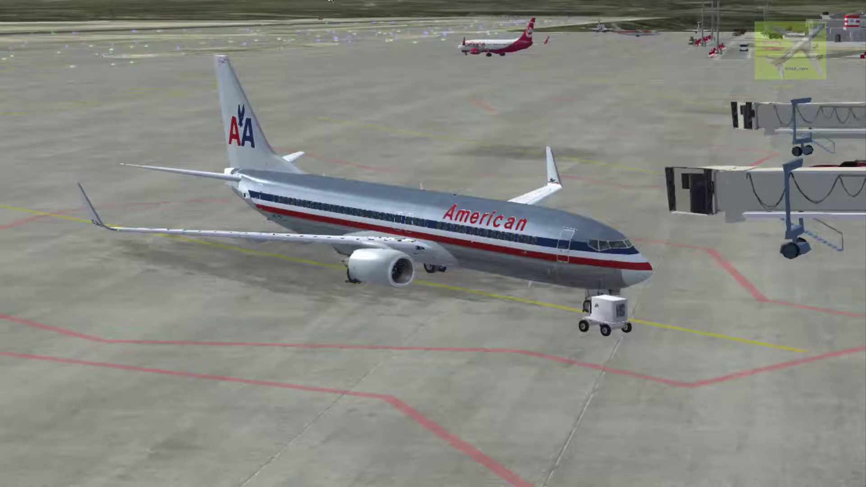
- Open FS Recorder's Advanced Play and add the recording LANDINGLEVC.frc
{"action": "left_click", "coordinate": [311, 3]}
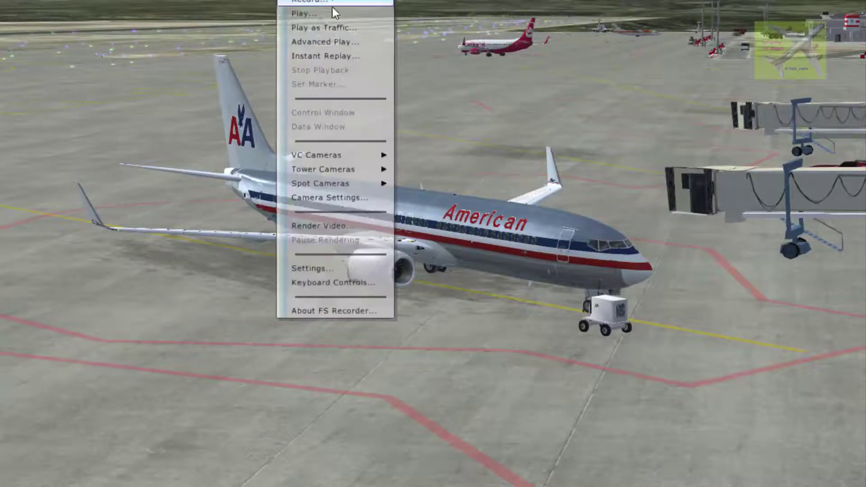
{"action": "left_click", "coordinate": [307, 38]}
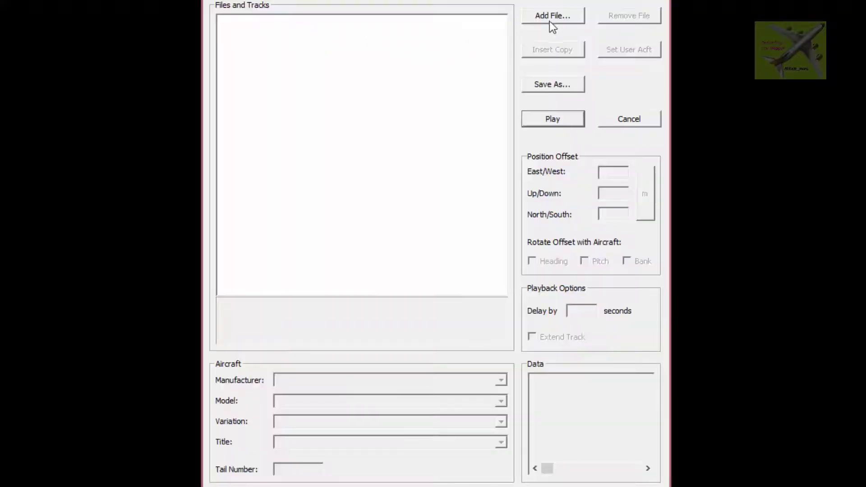
{"action": "left_click", "coordinate": [558, 12]}
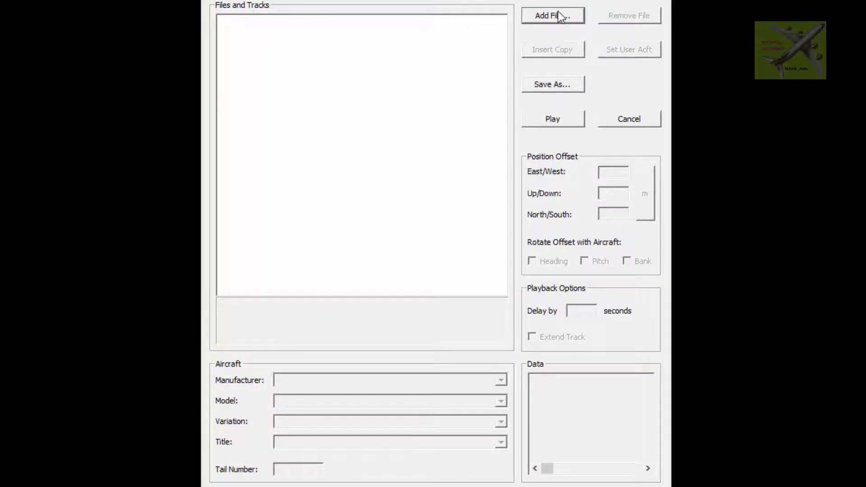
{"action": "left_click", "coordinate": [407, 287]}
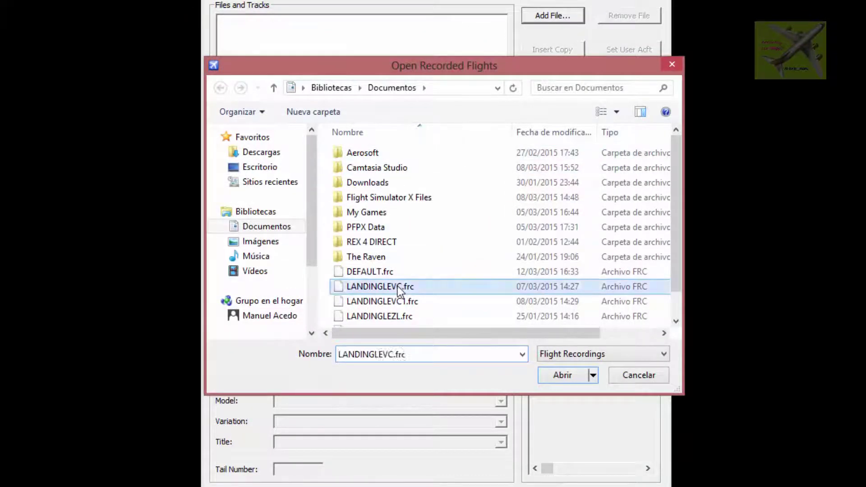
{"action": "left_click", "coordinate": [567, 378]}
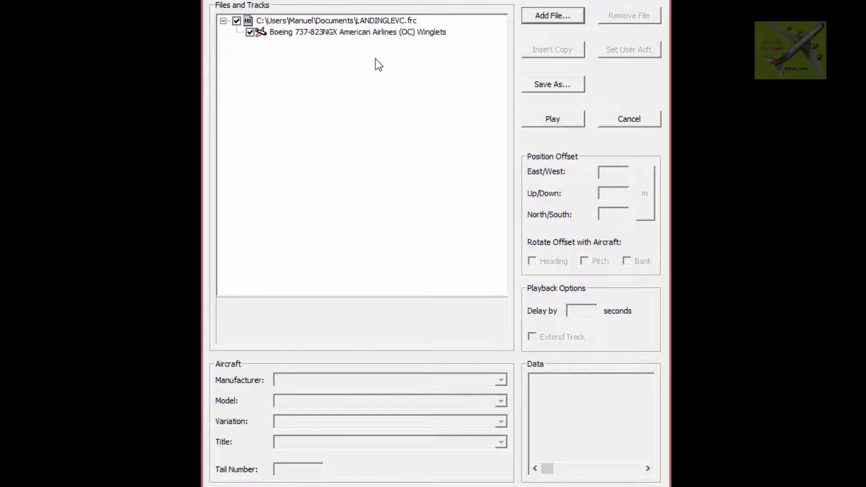
- For the Boeing 737-823NGX track, enable playback of Control Surfaces, Flap Positions, Gear Position, Engine Parameters and Fuel Levels
{"action": "left_click", "coordinate": [380, 32]}
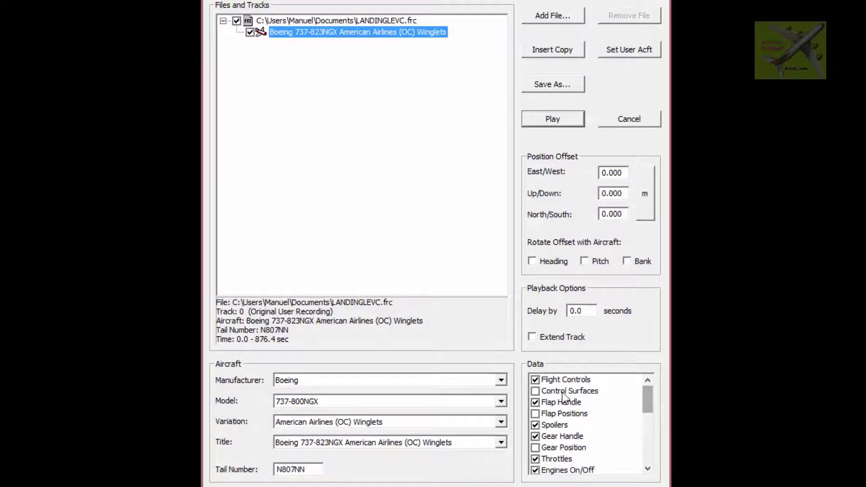
{"action": "left_click", "coordinate": [541, 392]}
{"action": "left_click", "coordinate": [534, 391]}
{"action": "left_click", "coordinate": [534, 413]}
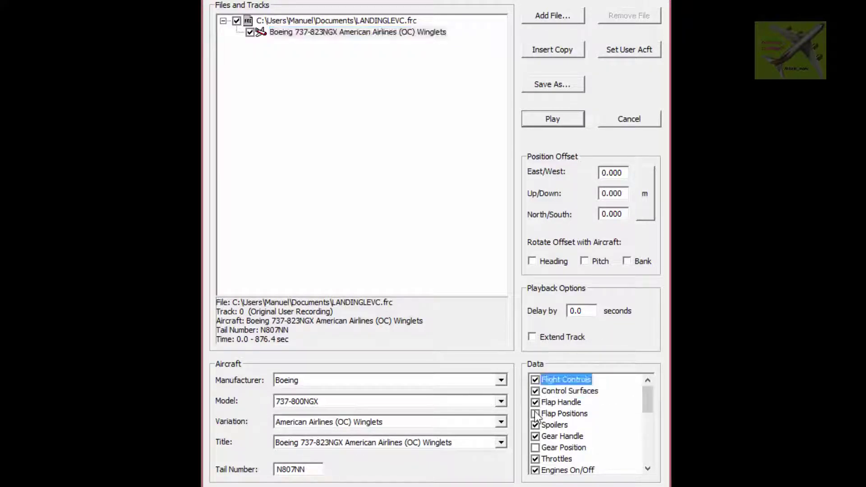
{"action": "left_click", "coordinate": [535, 447]}
{"action": "left_click_drag", "start_coordinate": [650, 404], "coordinate": [651, 453]}
{"action": "left_click", "coordinate": [538, 436]}
{"action": "left_click", "coordinate": [536, 448]}
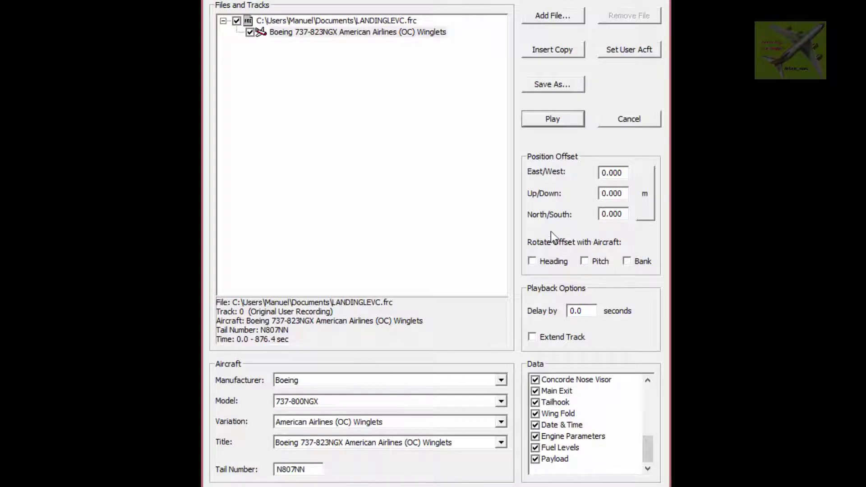
- Cancel Advanced Play and look through FS Recorder's VC Cameras and Tower Cameras options
{"action": "left_click", "coordinate": [629, 119]}
{"action": "left_click", "coordinate": [306, 1]}
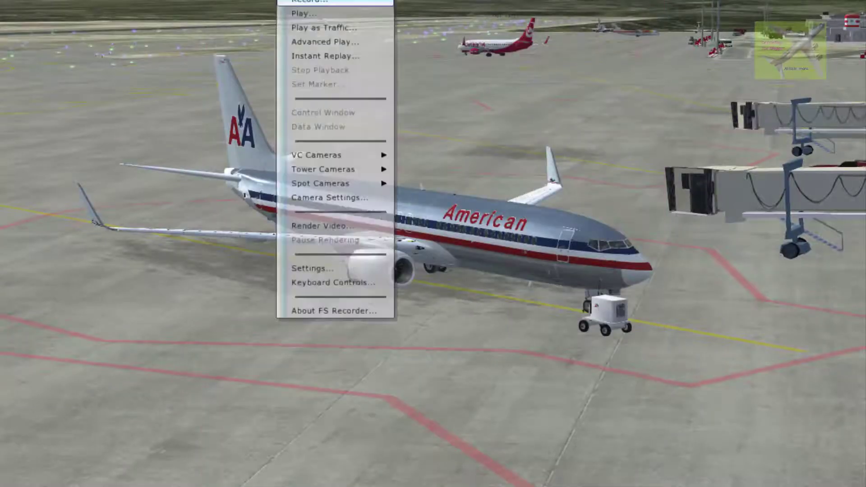
{"action": "mouse_move", "coordinate": [324, 166]}
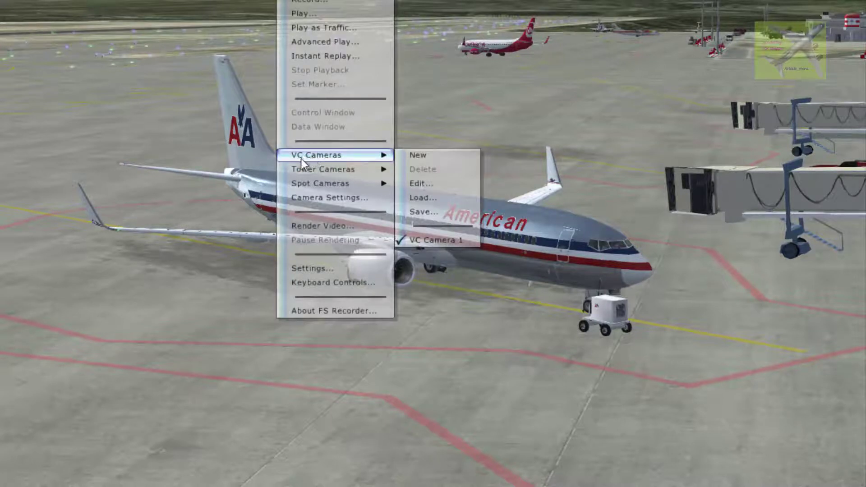
{"action": "mouse_move", "coordinate": [303, 185]}
{"action": "mouse_move", "coordinate": [374, 173]}
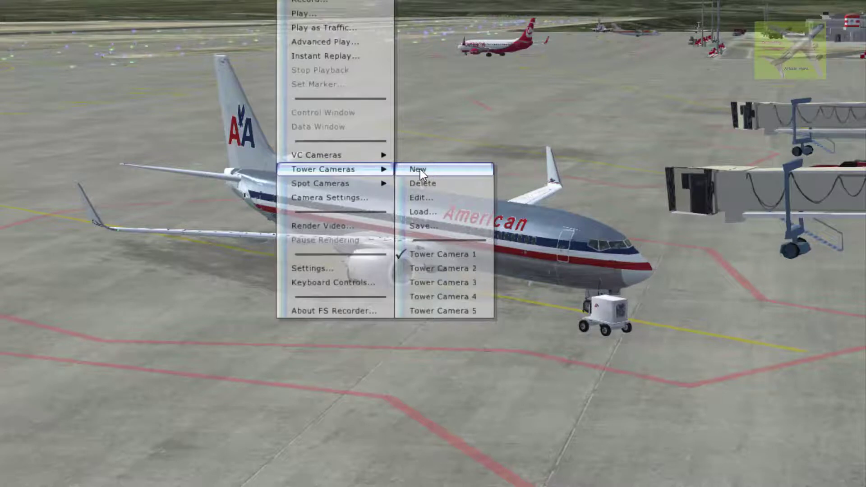
{"action": "left_click", "coordinate": [452, 135]}
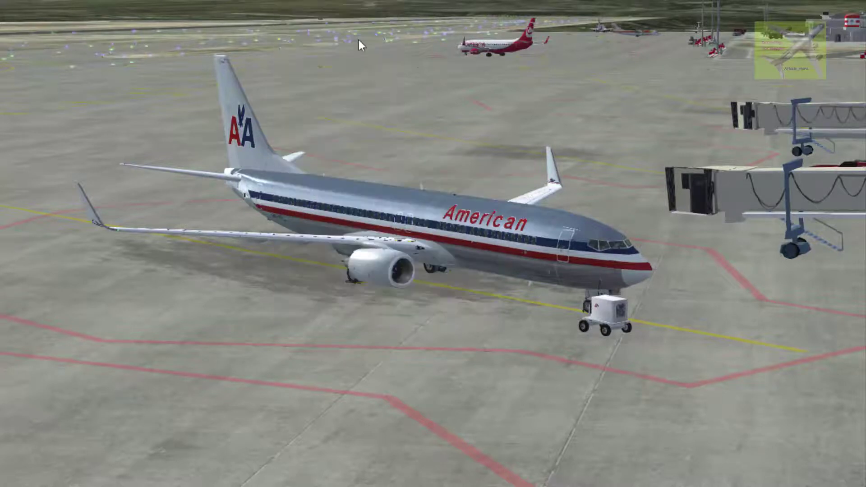
- Edit FS Recorder's Tower Camera 1, setting its position to the aircraft with Automatic Panning, and accept the changes
{"action": "right_click", "coordinate": [317, 16]}
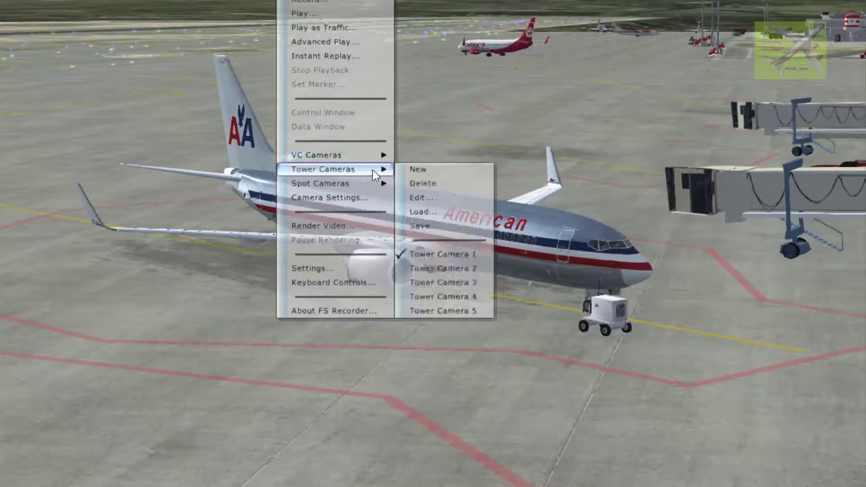
{"action": "left_click", "coordinate": [435, 198]}
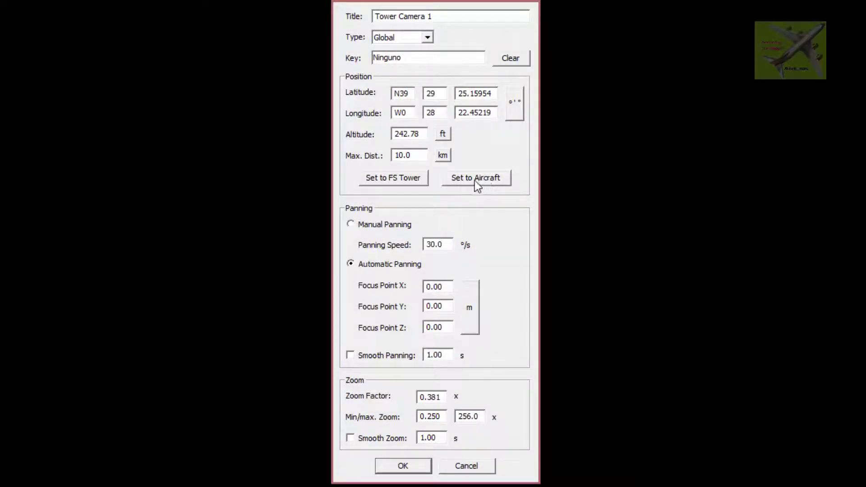
{"action": "left_click", "coordinate": [477, 186]}
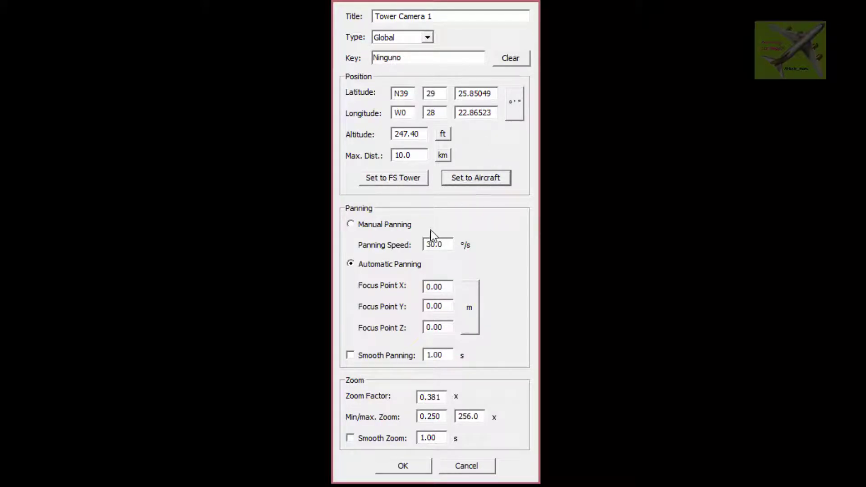
{"action": "left_click", "coordinate": [361, 264]}
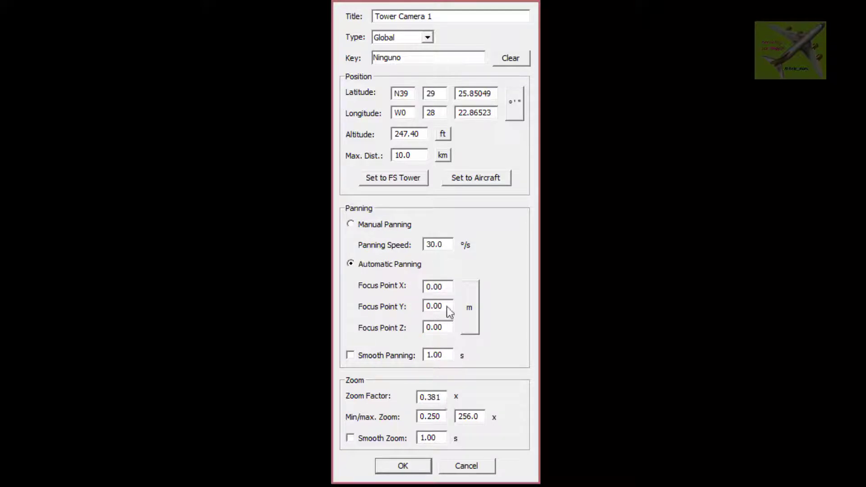
{"action": "left_click", "coordinate": [423, 468]}
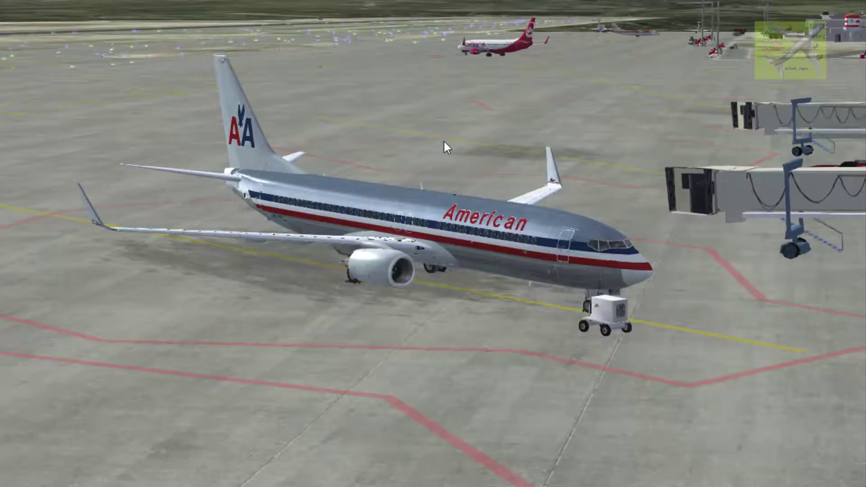
- Switch the simulator view to the custom FS Recorder Tower camera
{"action": "right_click", "coordinate": [380, 109]}
{"action": "mouse_move", "coordinate": [458, 165]}
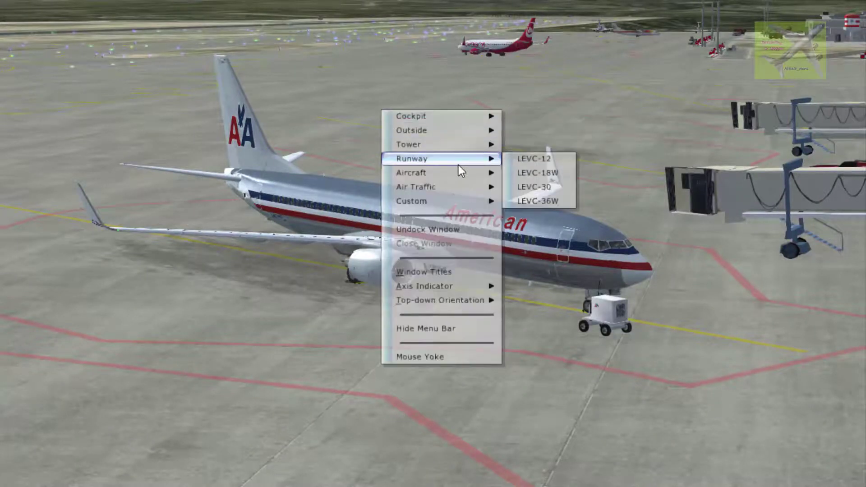
{"action": "mouse_move", "coordinate": [446, 205]}
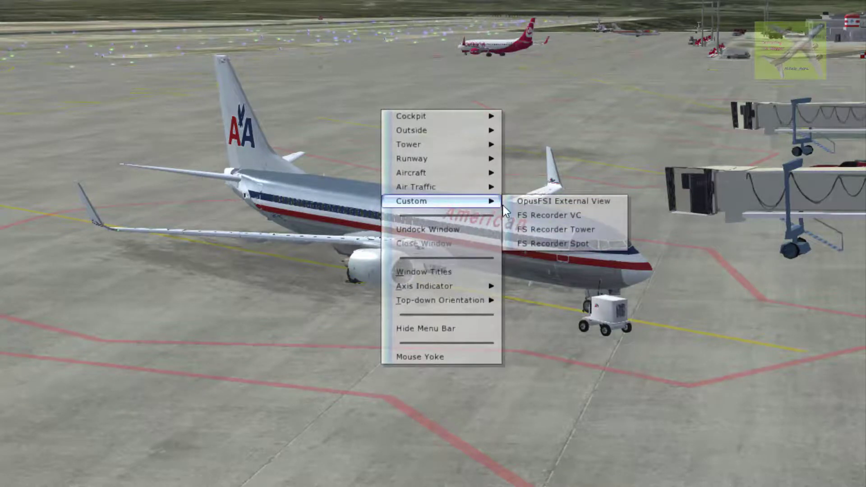
{"action": "left_click", "coordinate": [532, 232]}
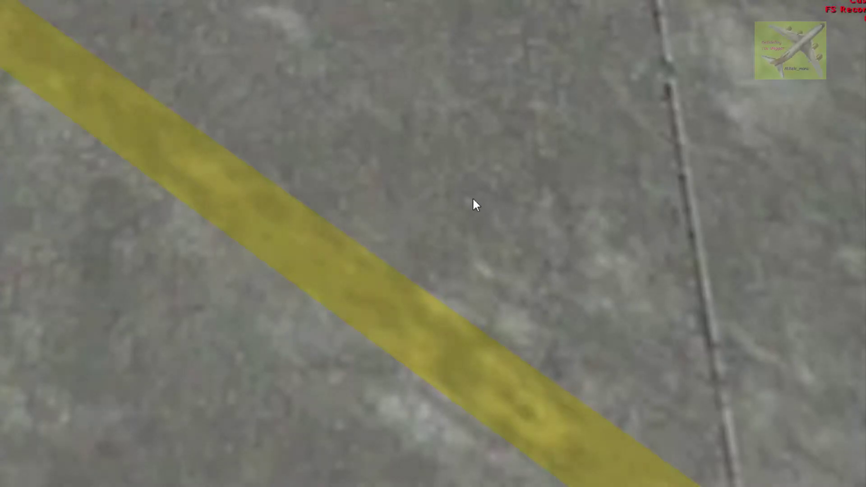